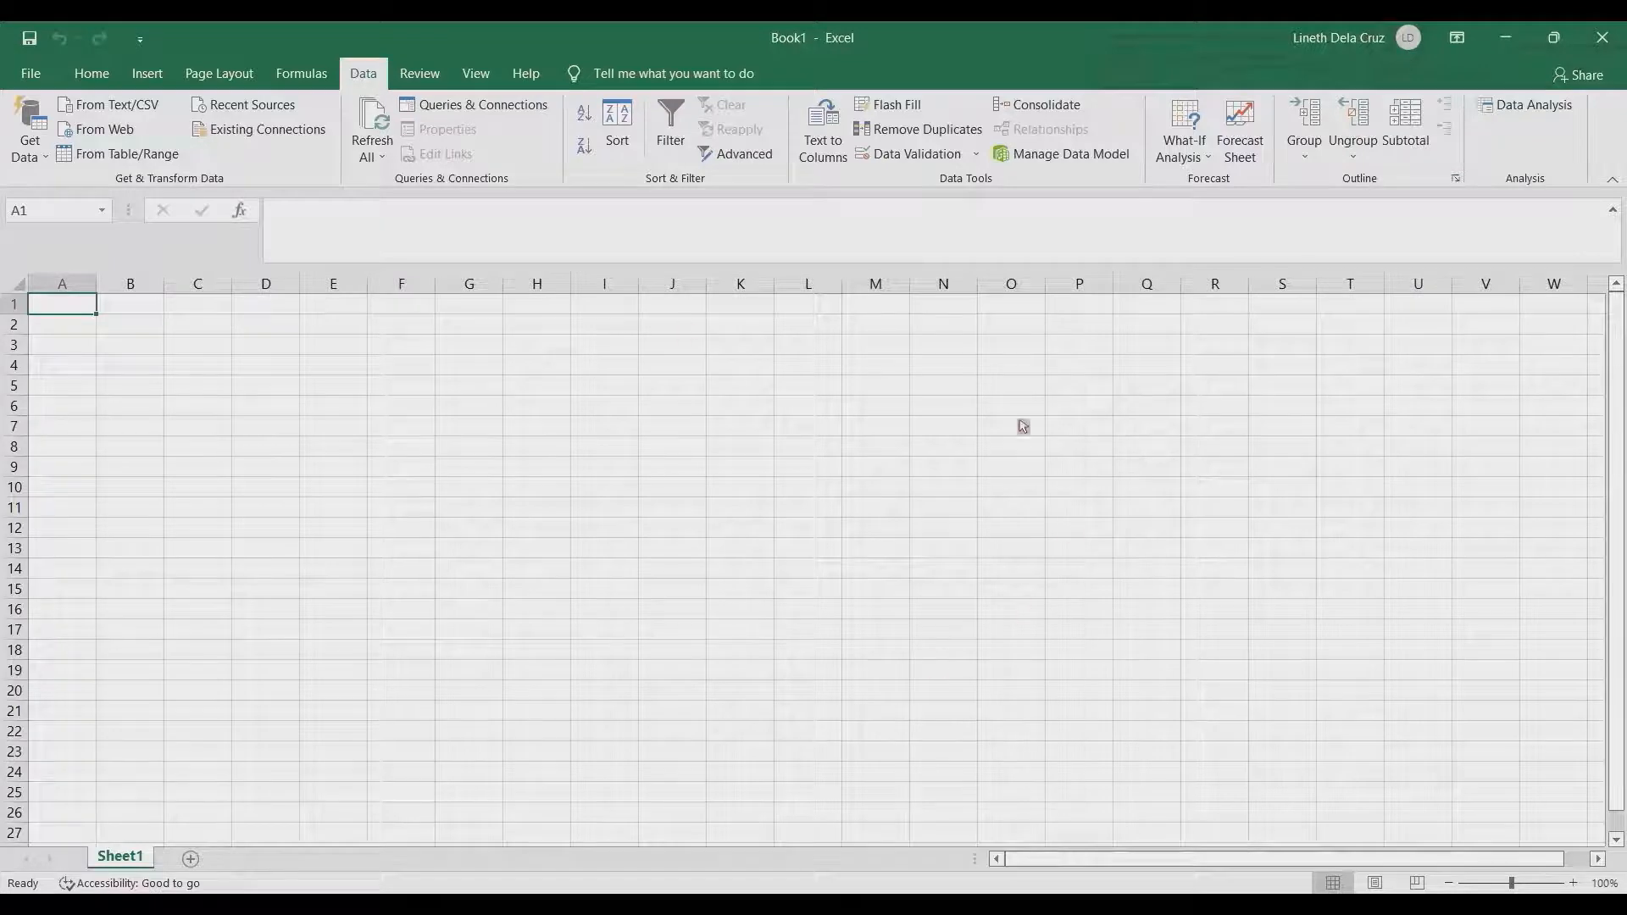
- Create a blank query whose source is the list formula =List.Numbers(0,5,30)
click(29, 131)
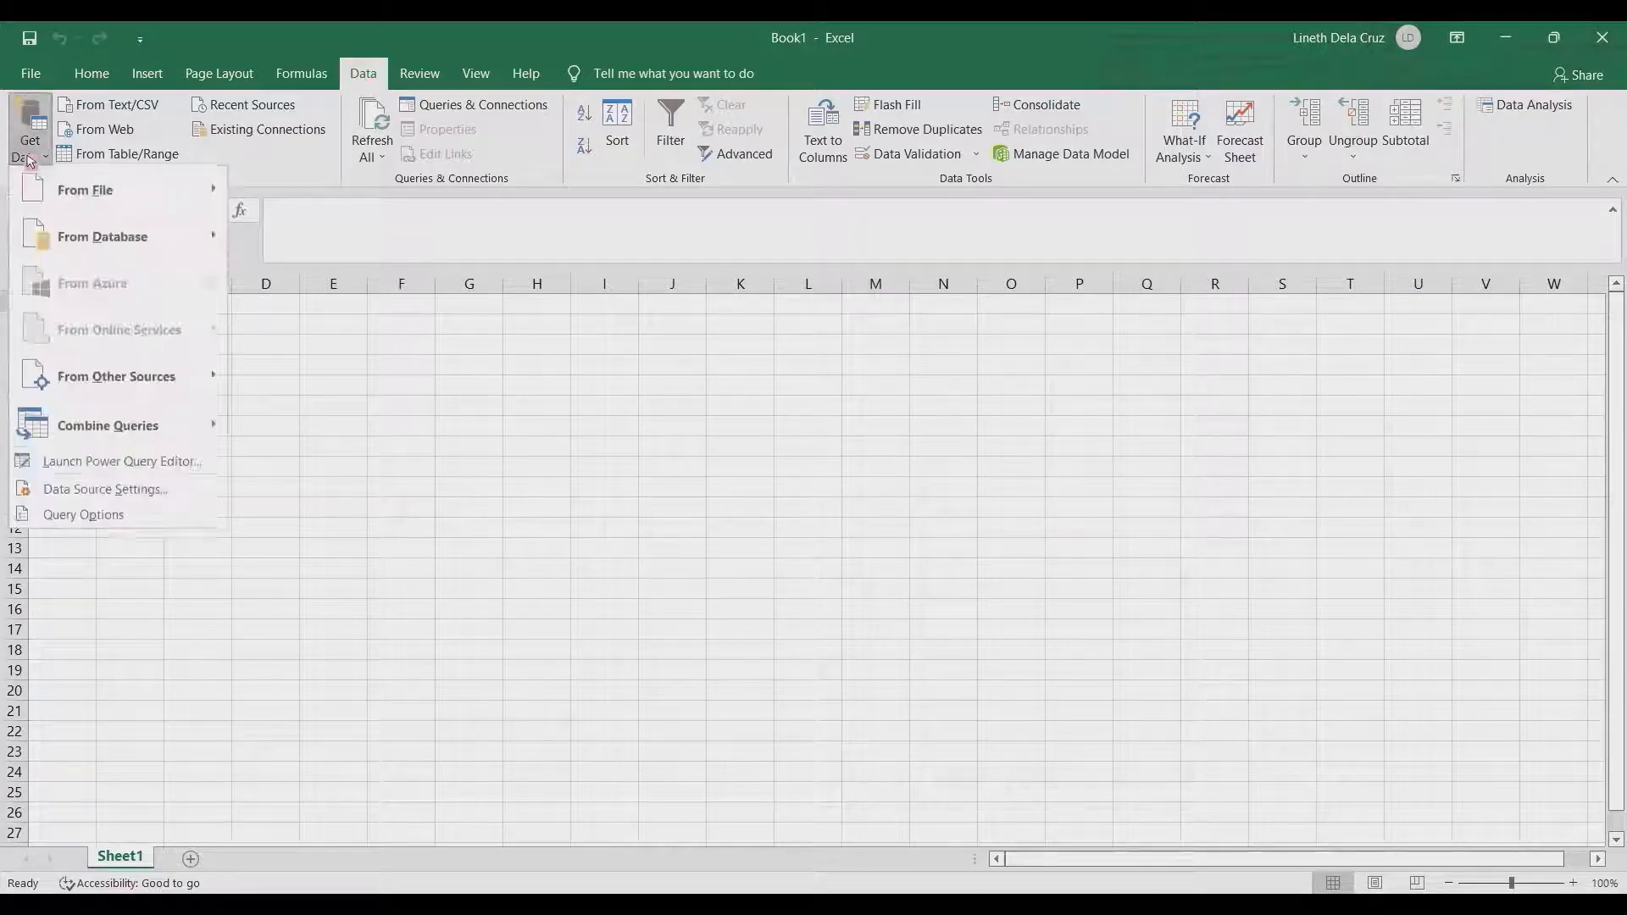
mouse_move(78, 378)
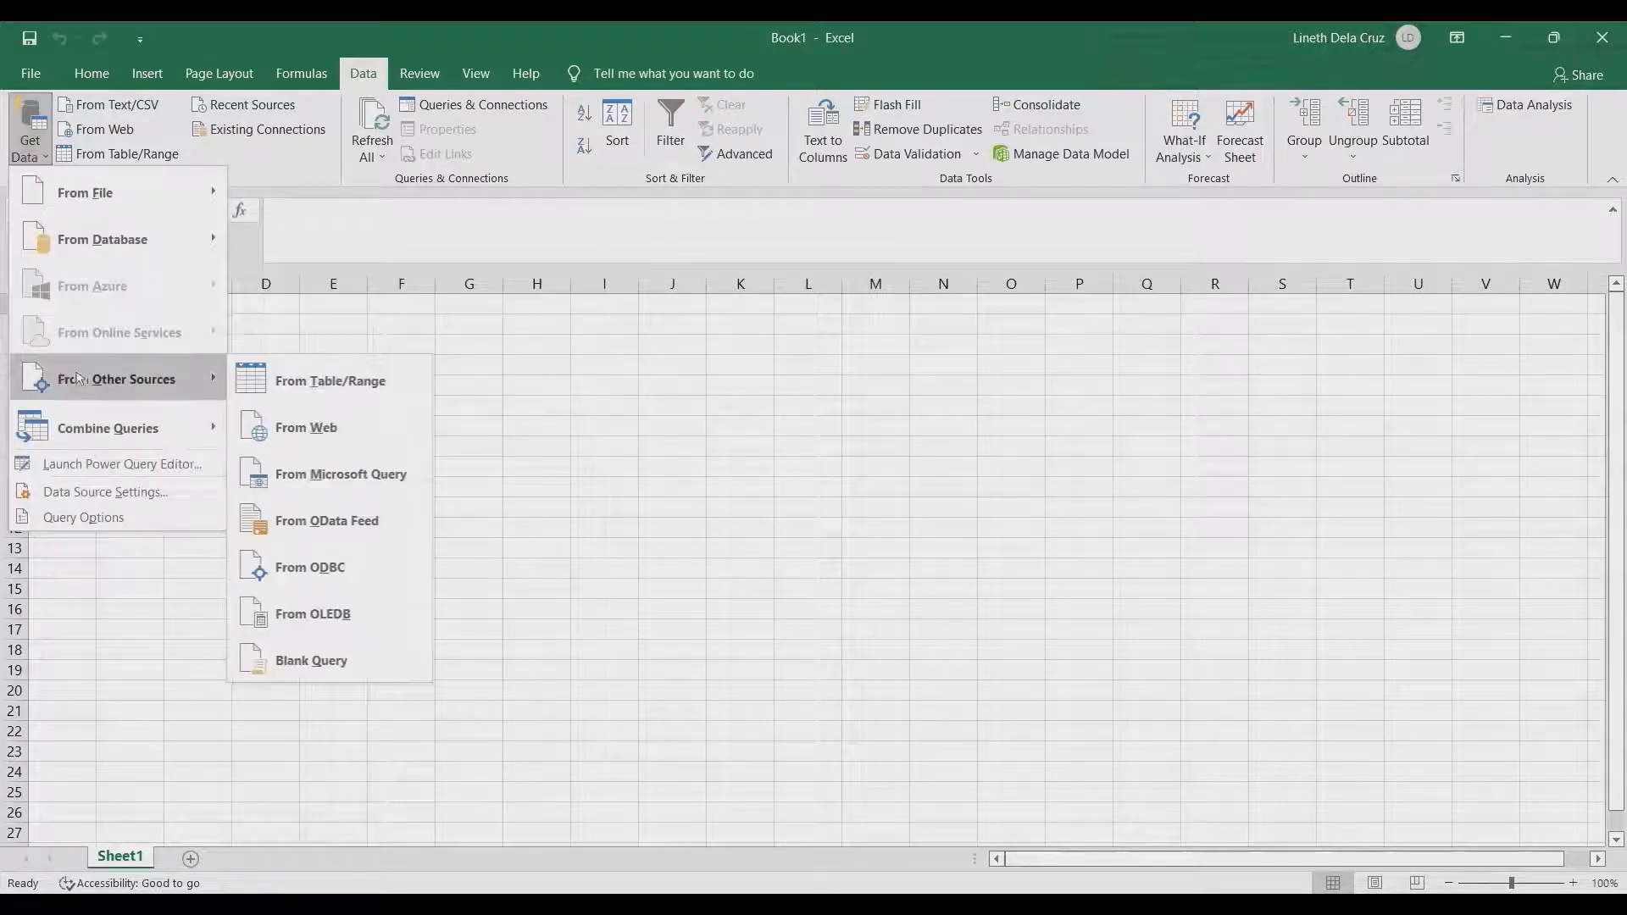
click(312, 663)
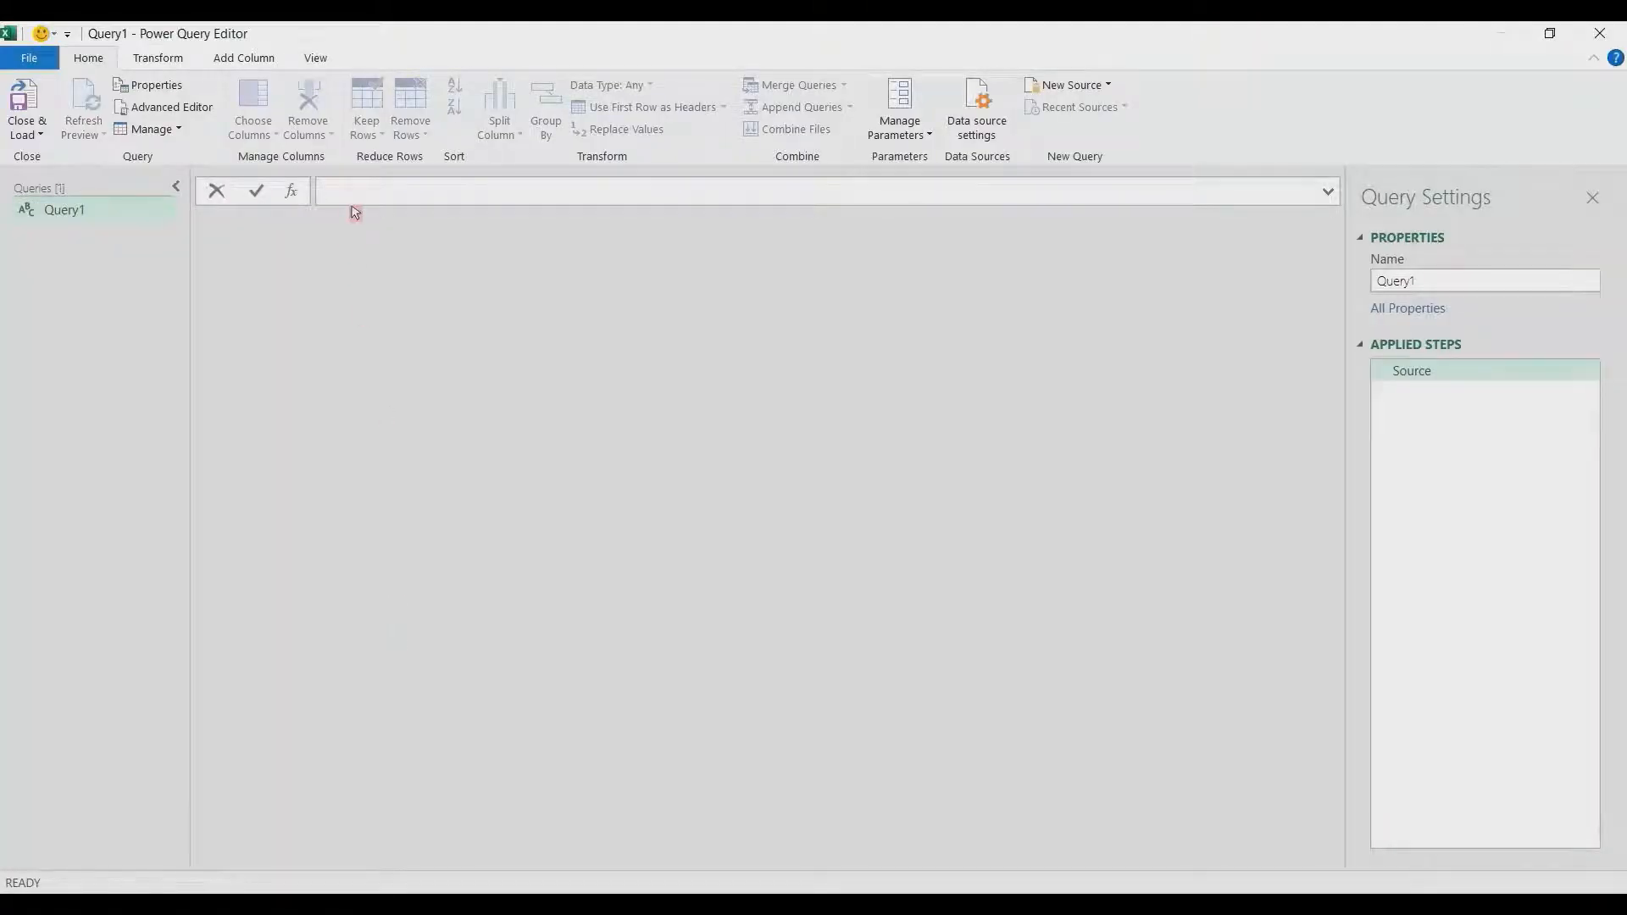
text(=List.Numbers(0,5,30))
key(Return)
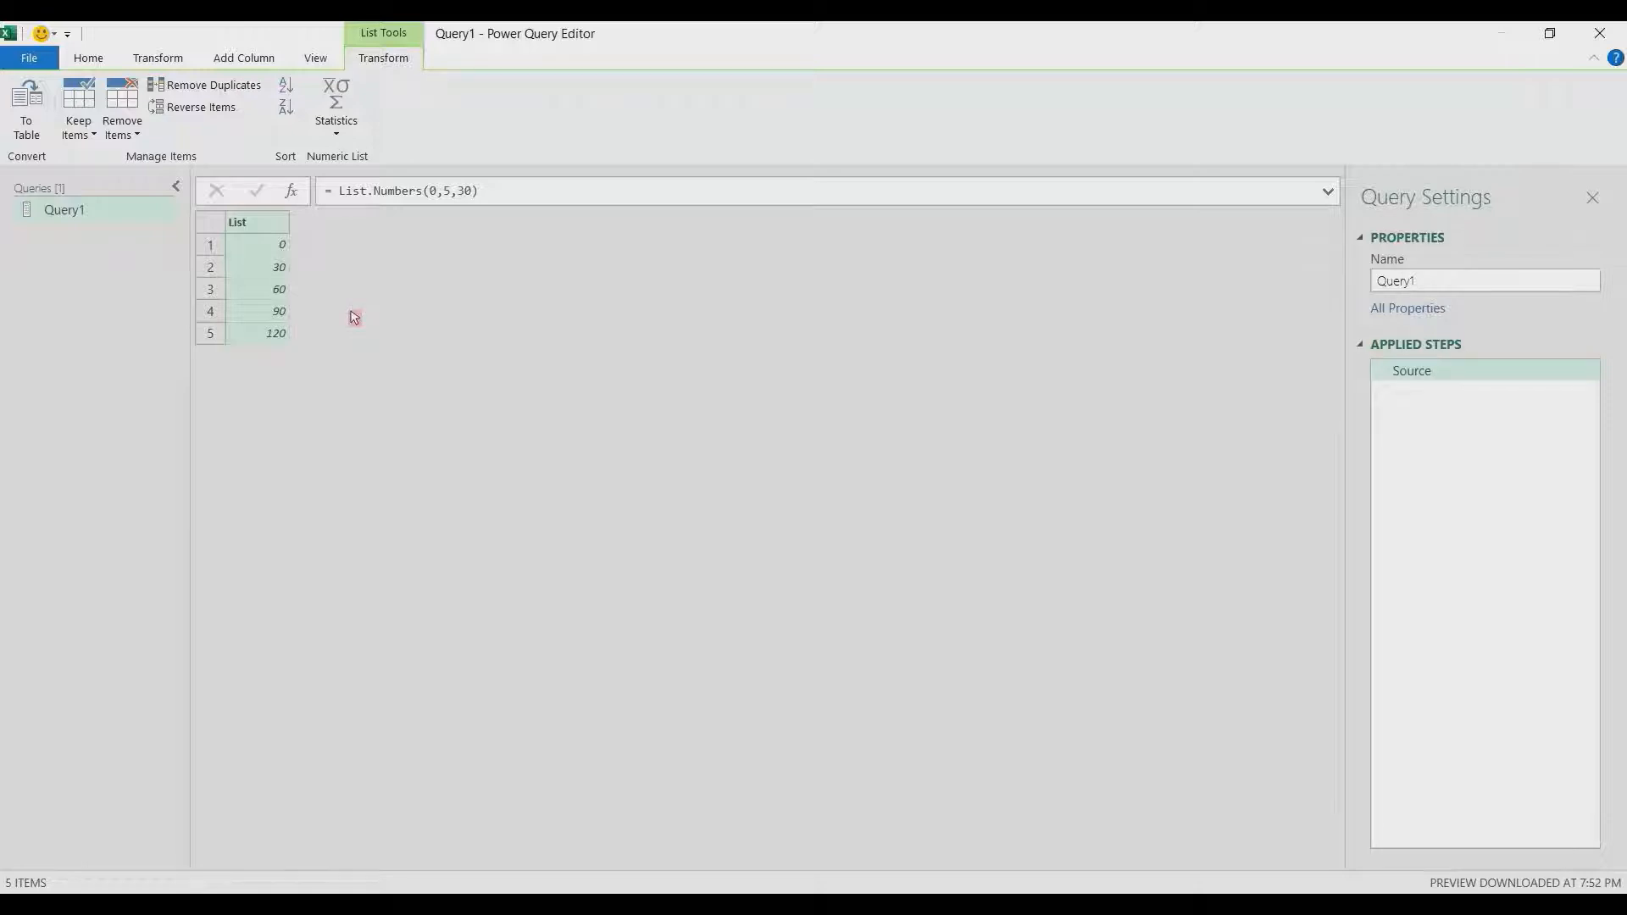
- Convert the list to a table with no delimiter and rename its column Days
right_click(268, 231)
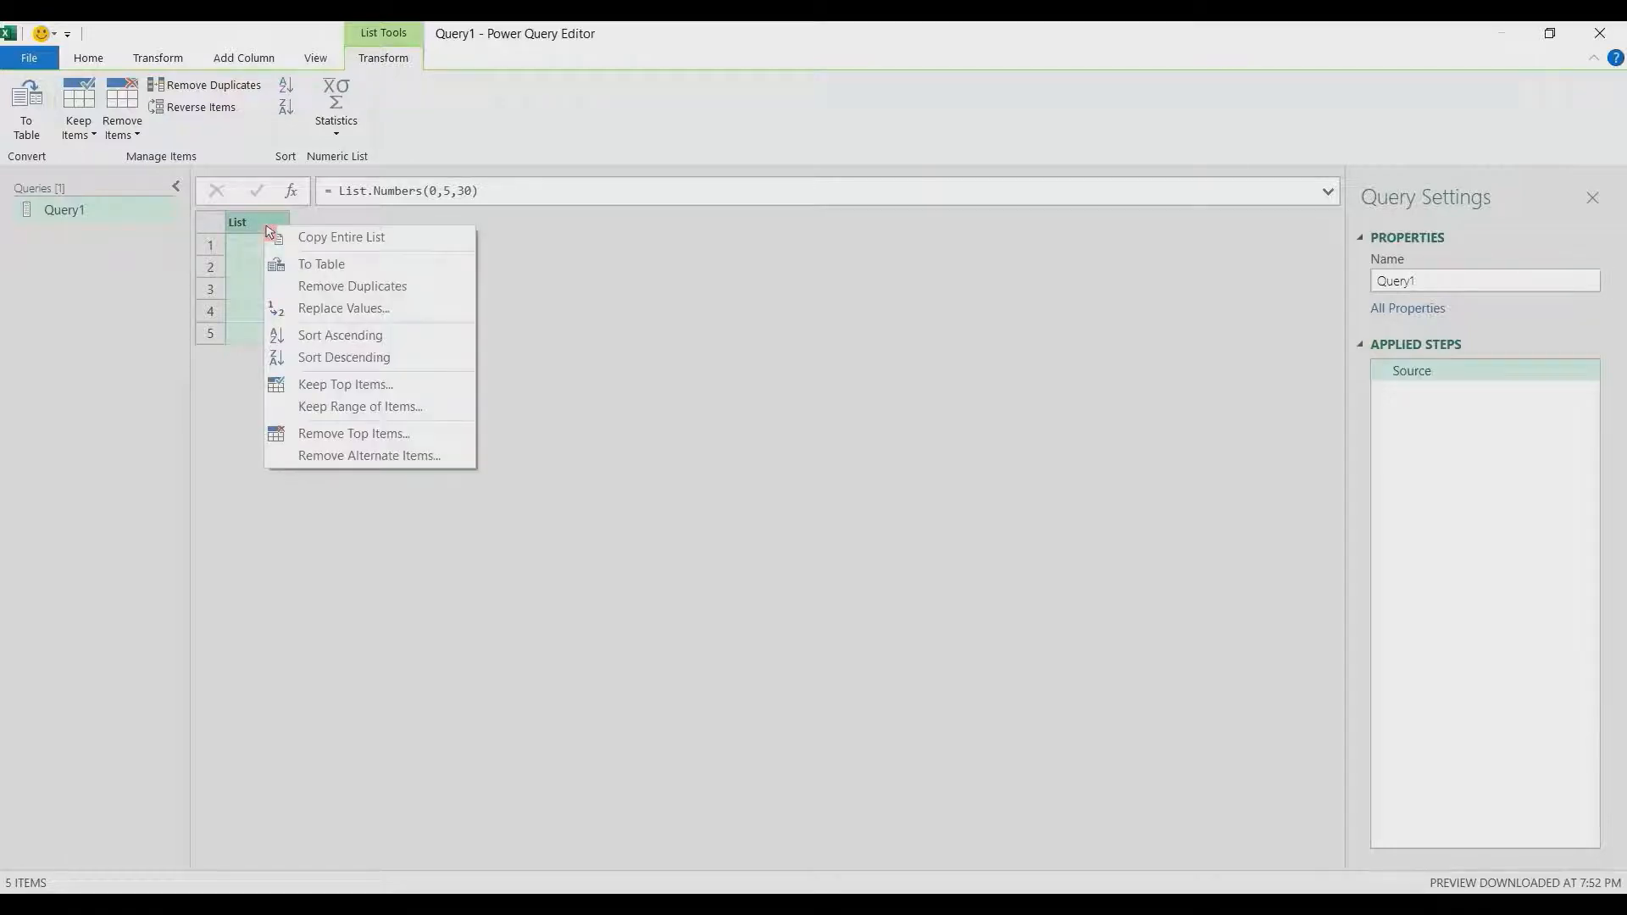
click(313, 265)
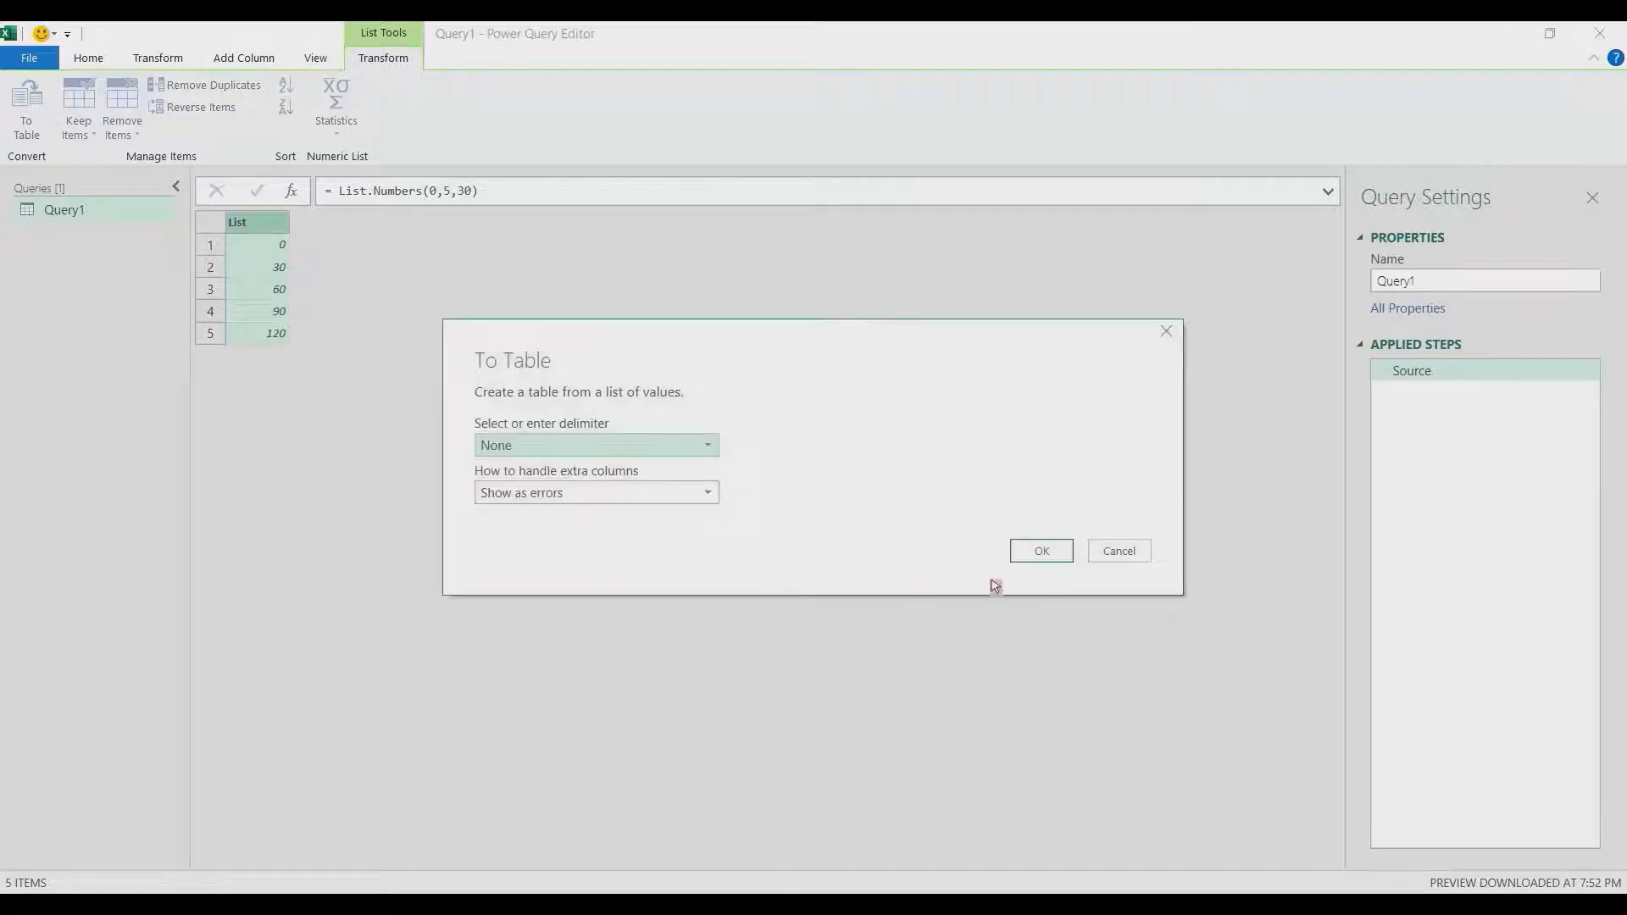
click(1018, 555)
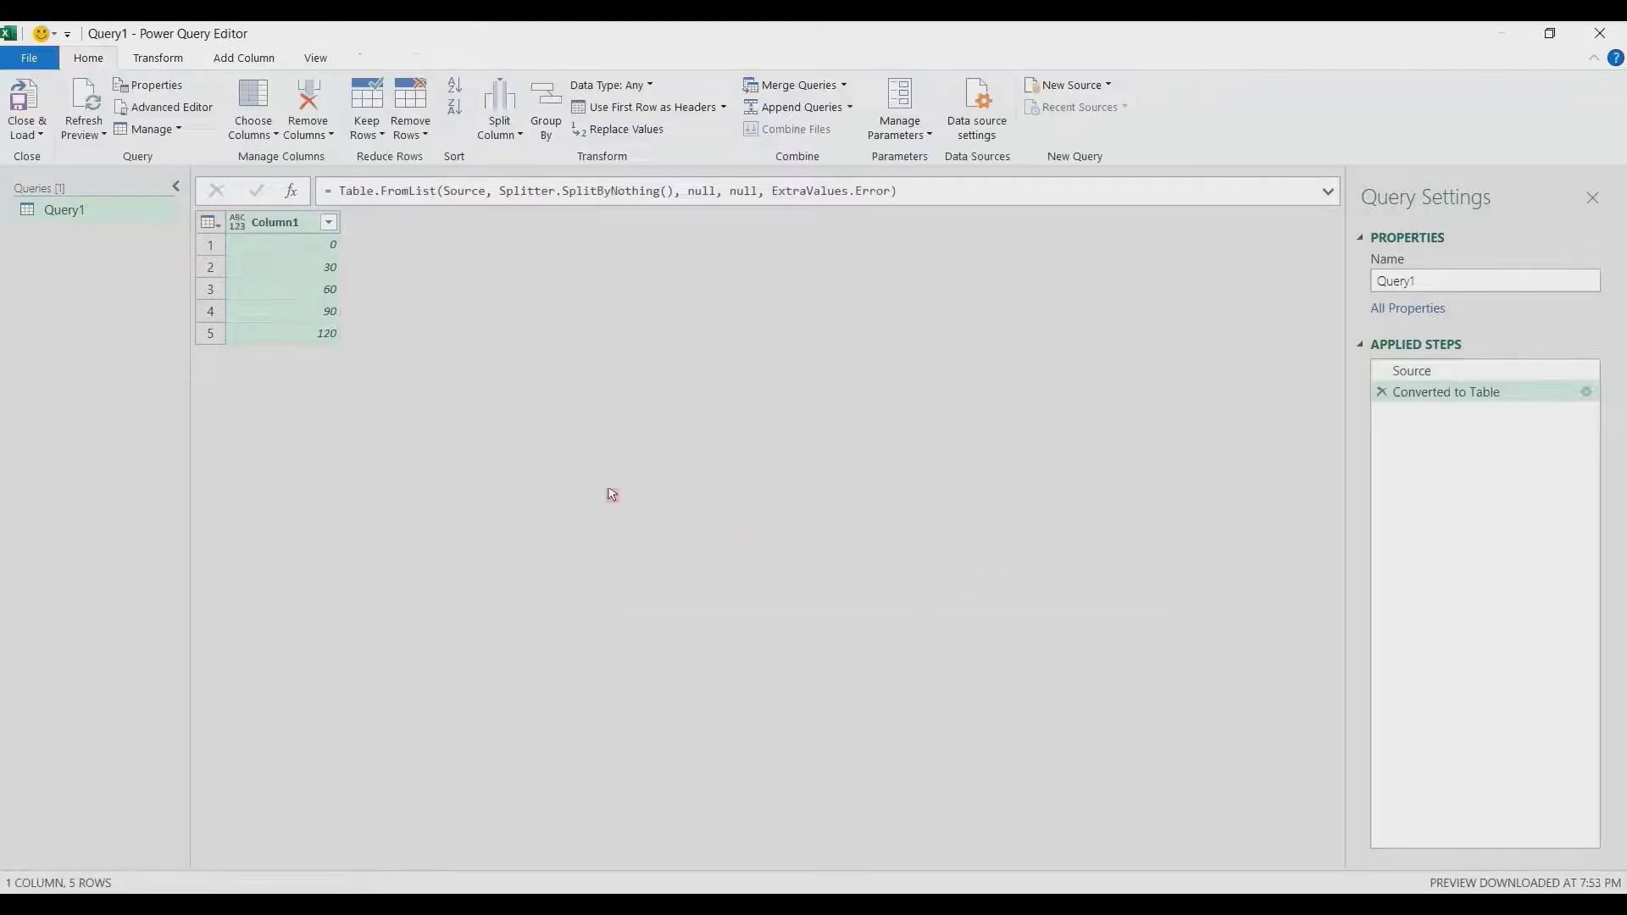
double_click(288, 223)
text(Days)
key(Return)
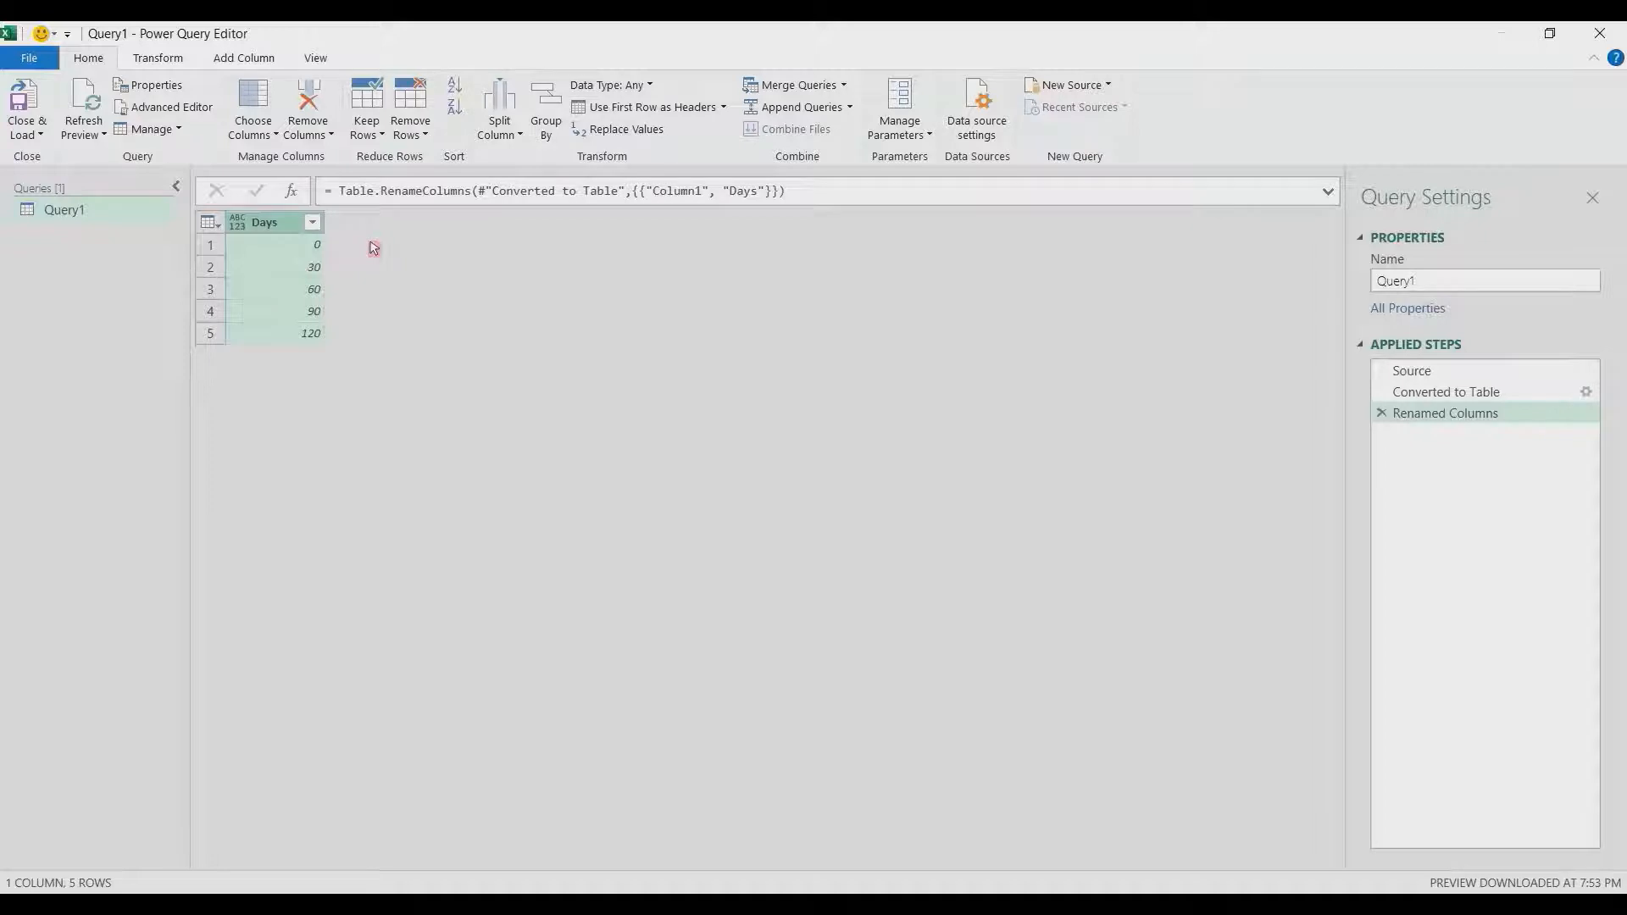
- Add two index columns to the table, one starting from 0 and one starting from 1
click(248, 58)
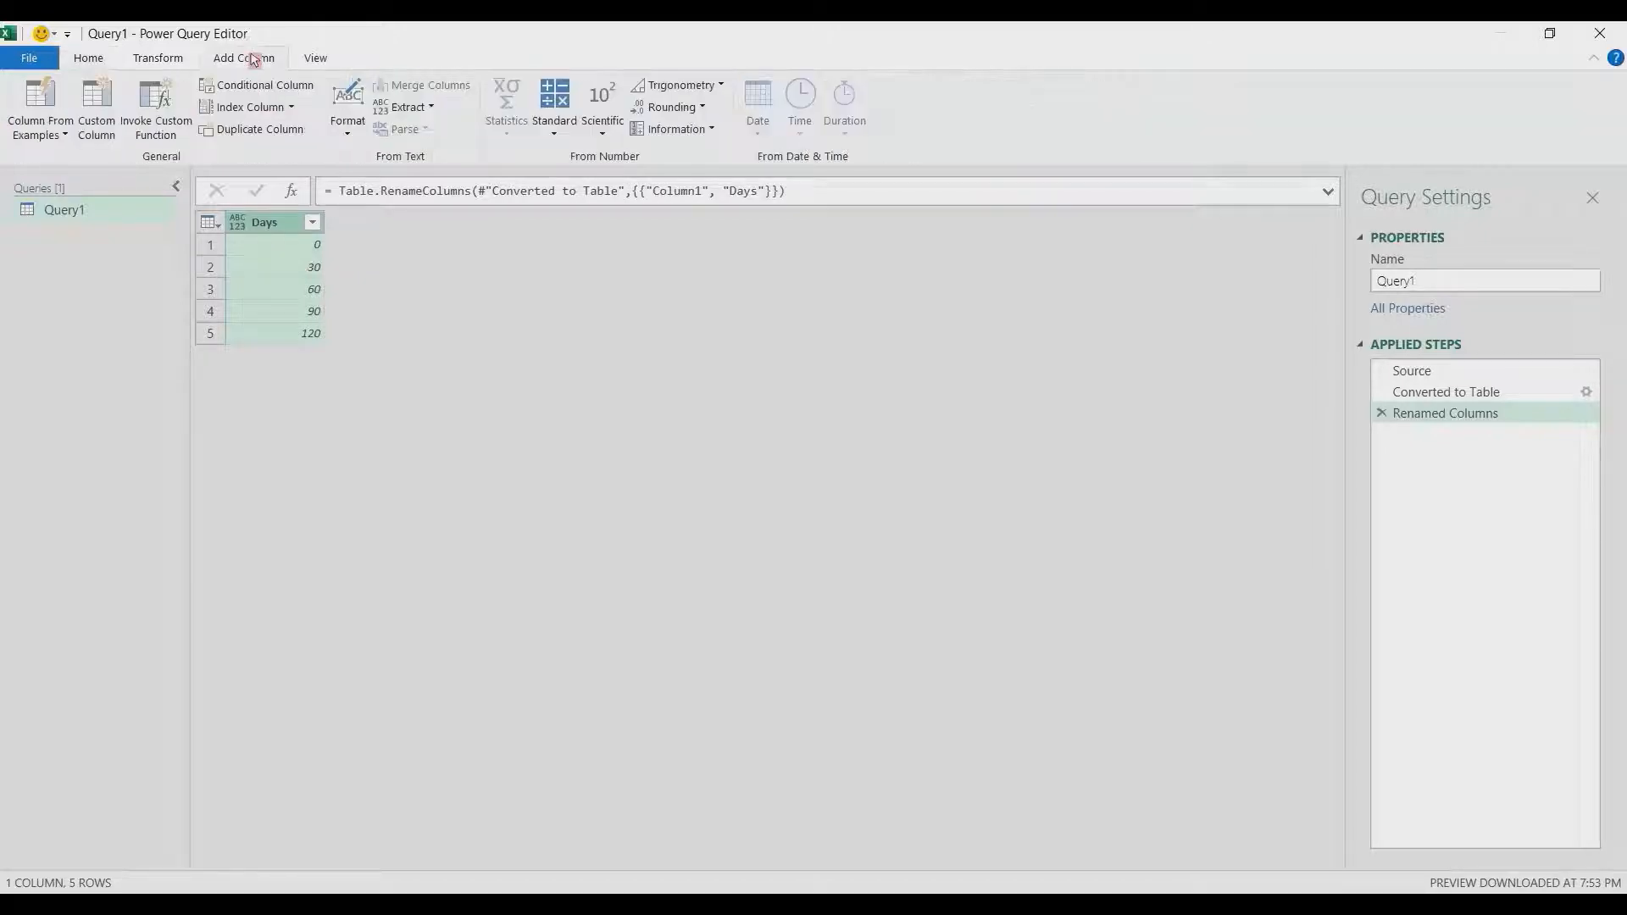
click(292, 108)
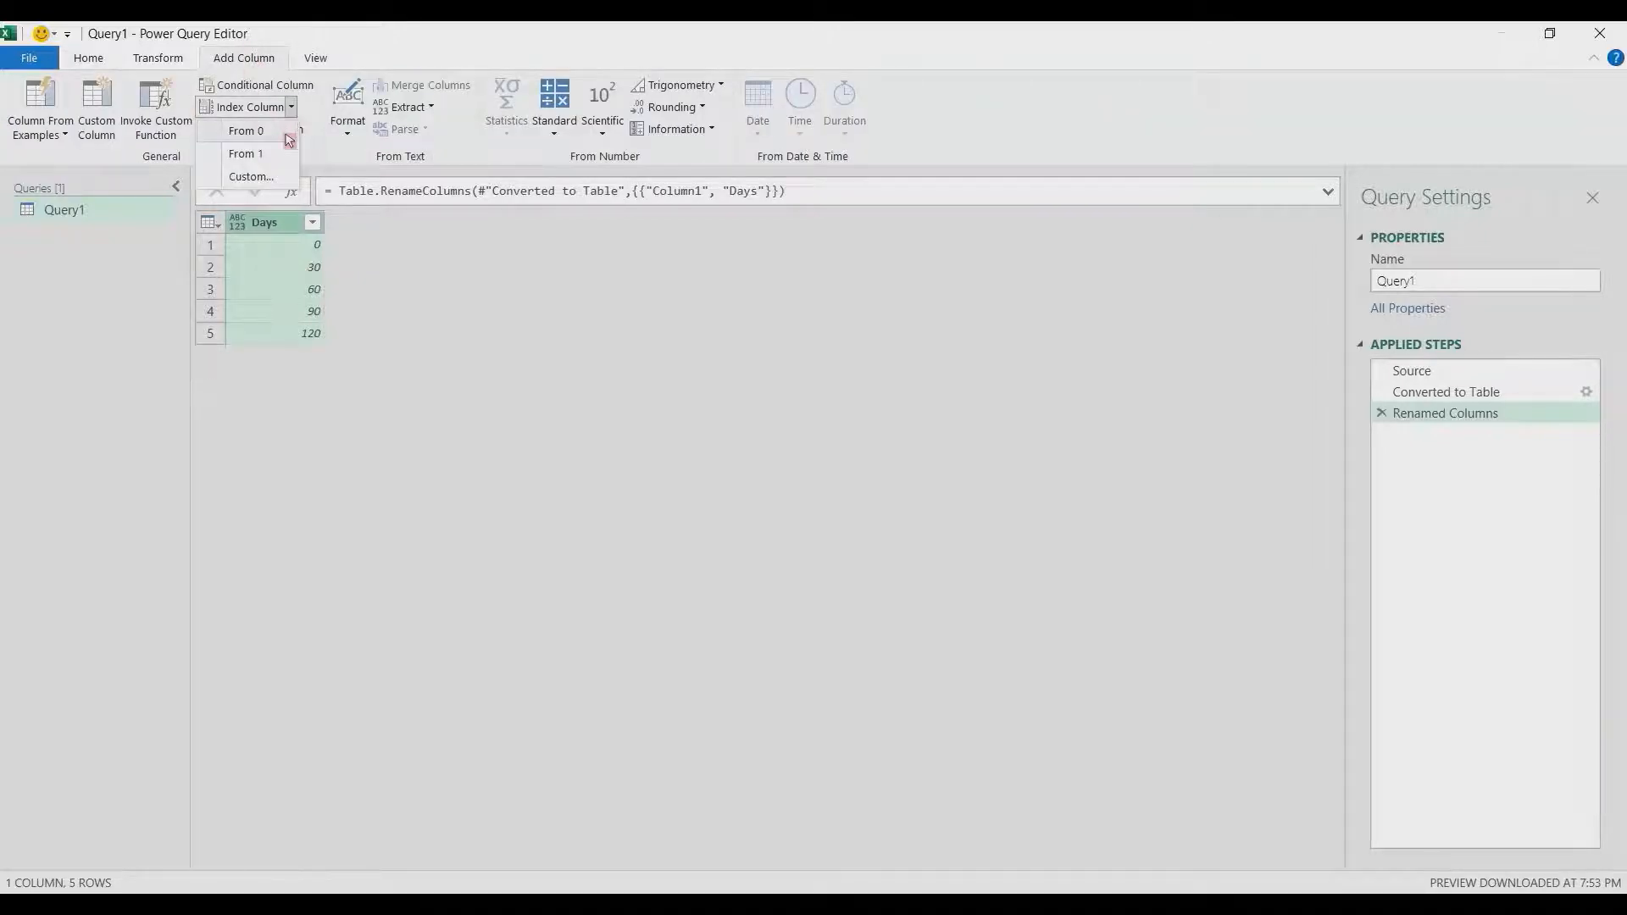
click(287, 133)
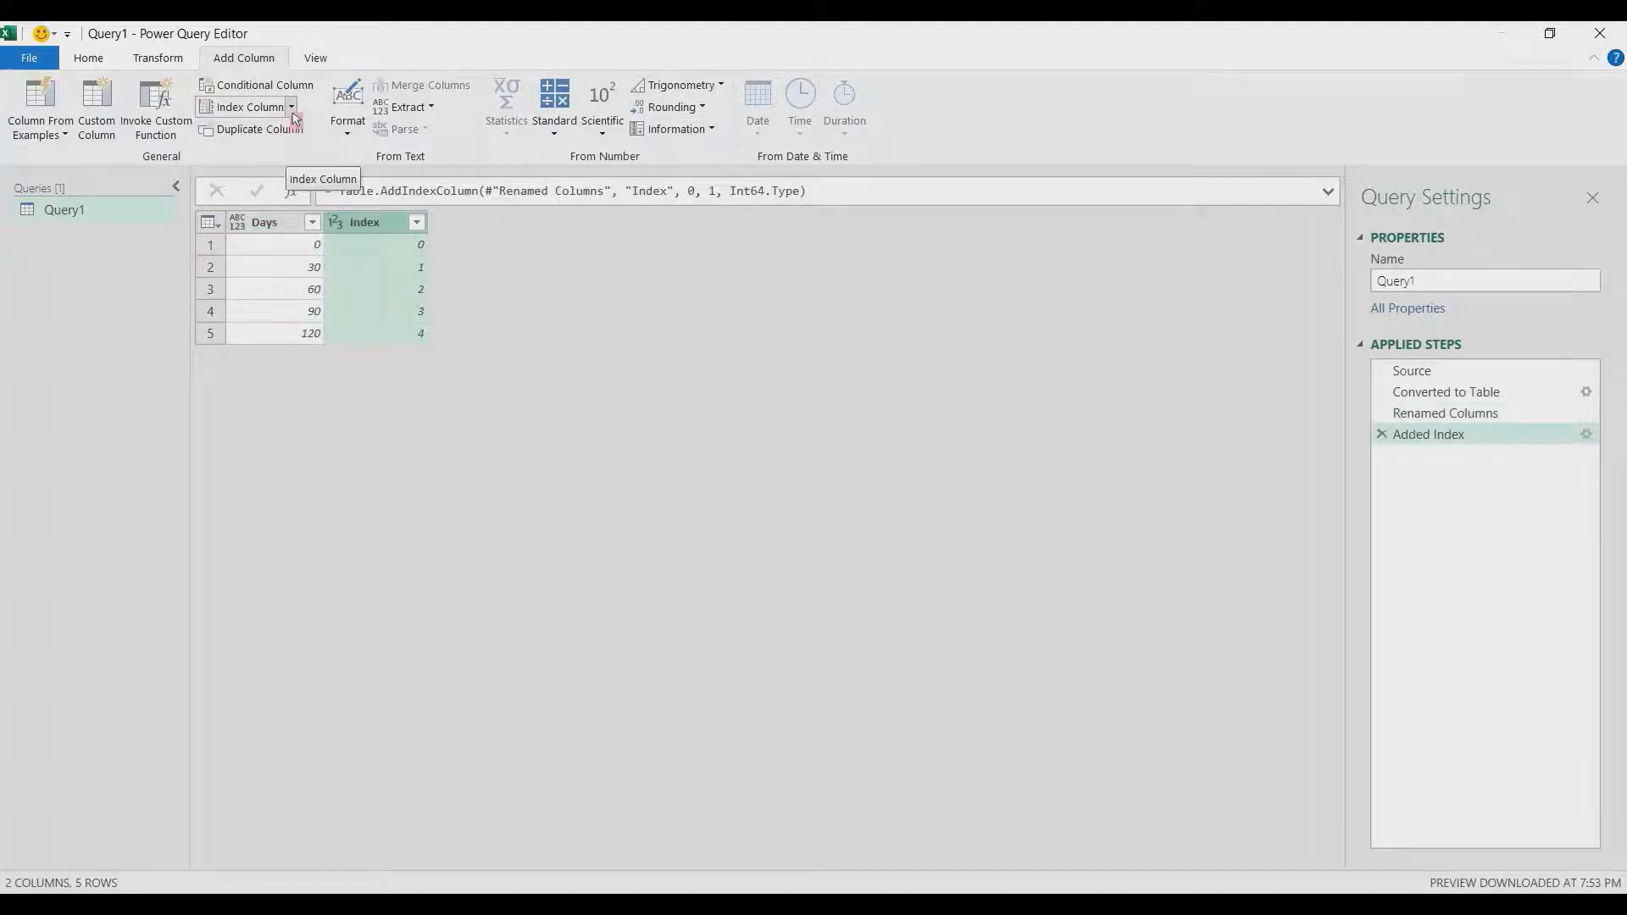
click(292, 107)
click(295, 154)
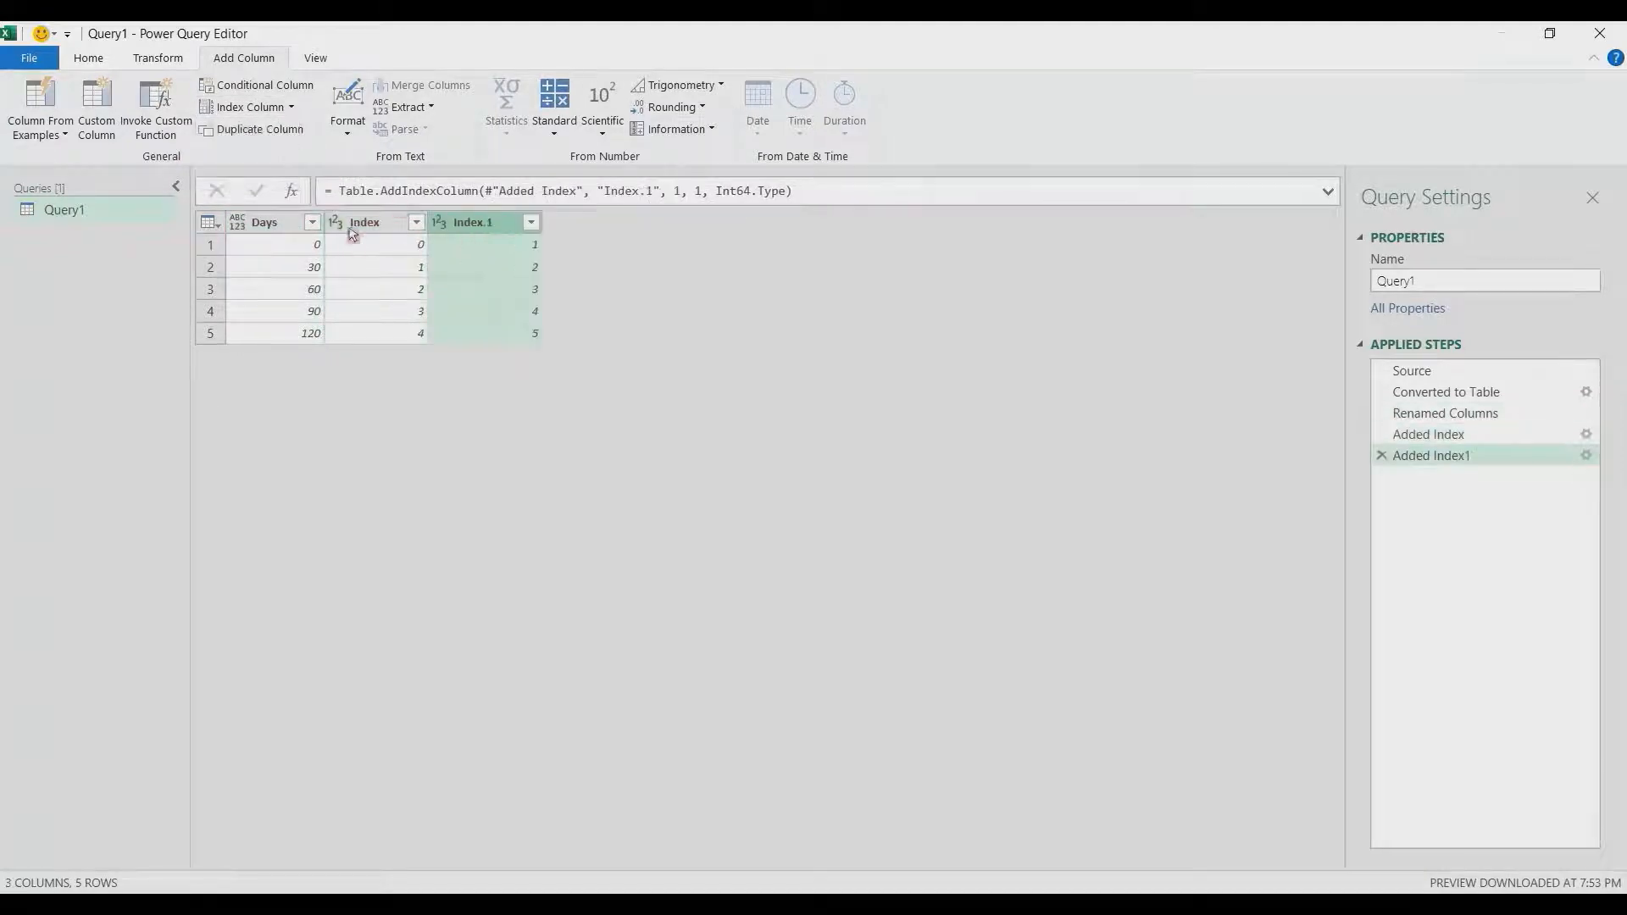
- Rename the index column that starts from 1 as Index2
double_click(502, 227)
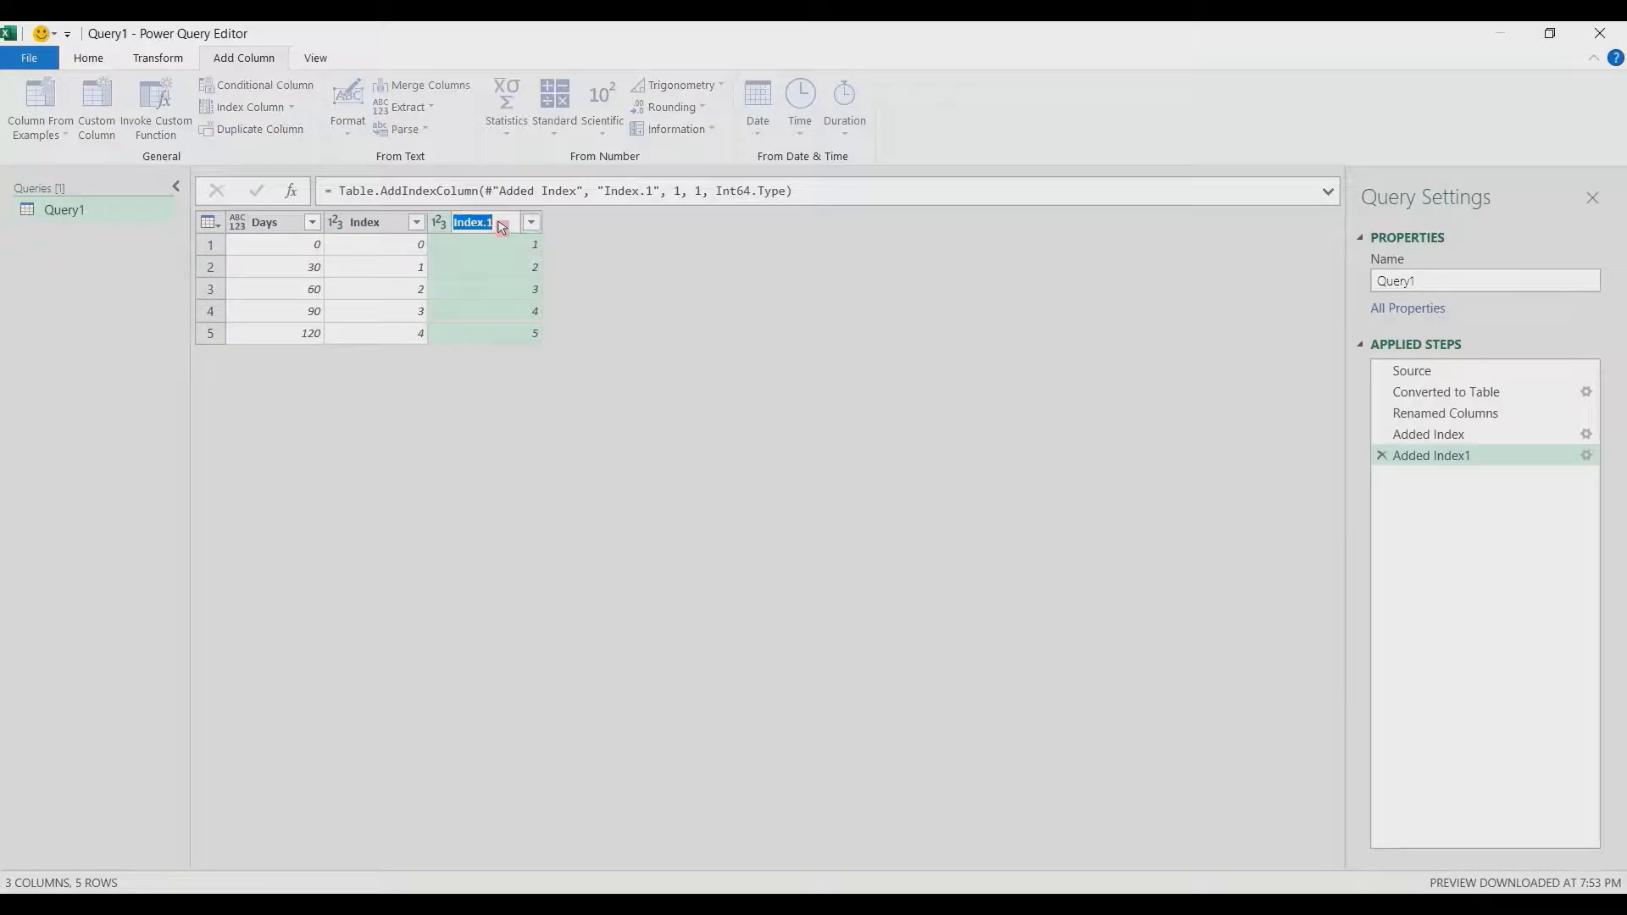
click(502, 227)
key(BackSpace)
key(BackSpace)
text(2)
key(Return)
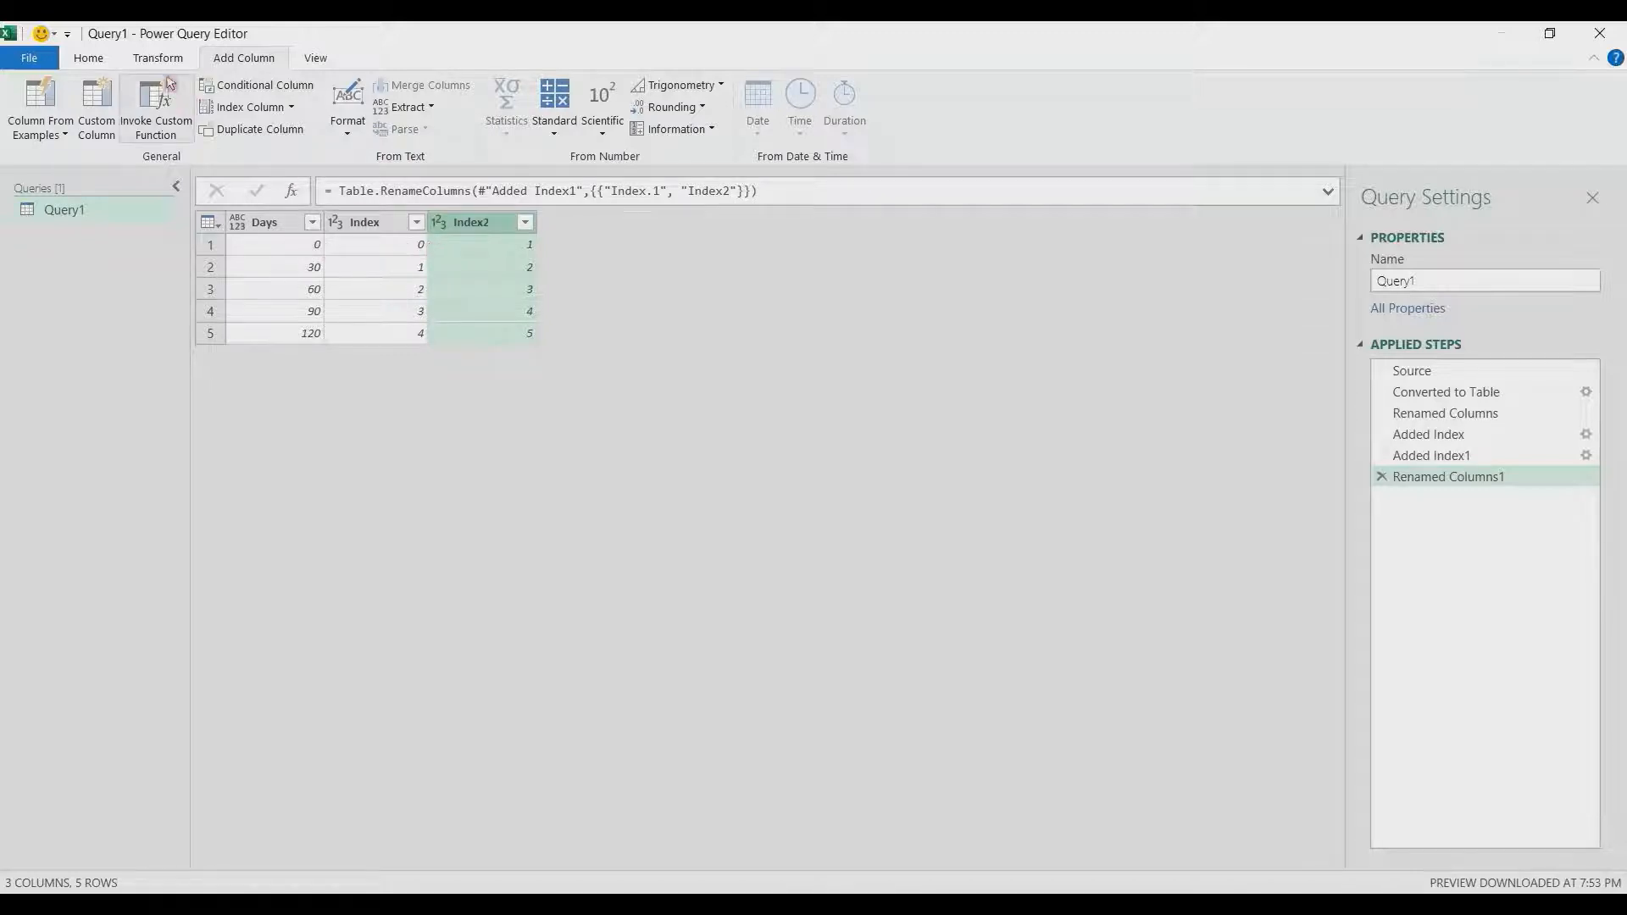
- Merge Query1 with itself using a left outer join, matching Index2 in the first table to Index in the second
click(95, 62)
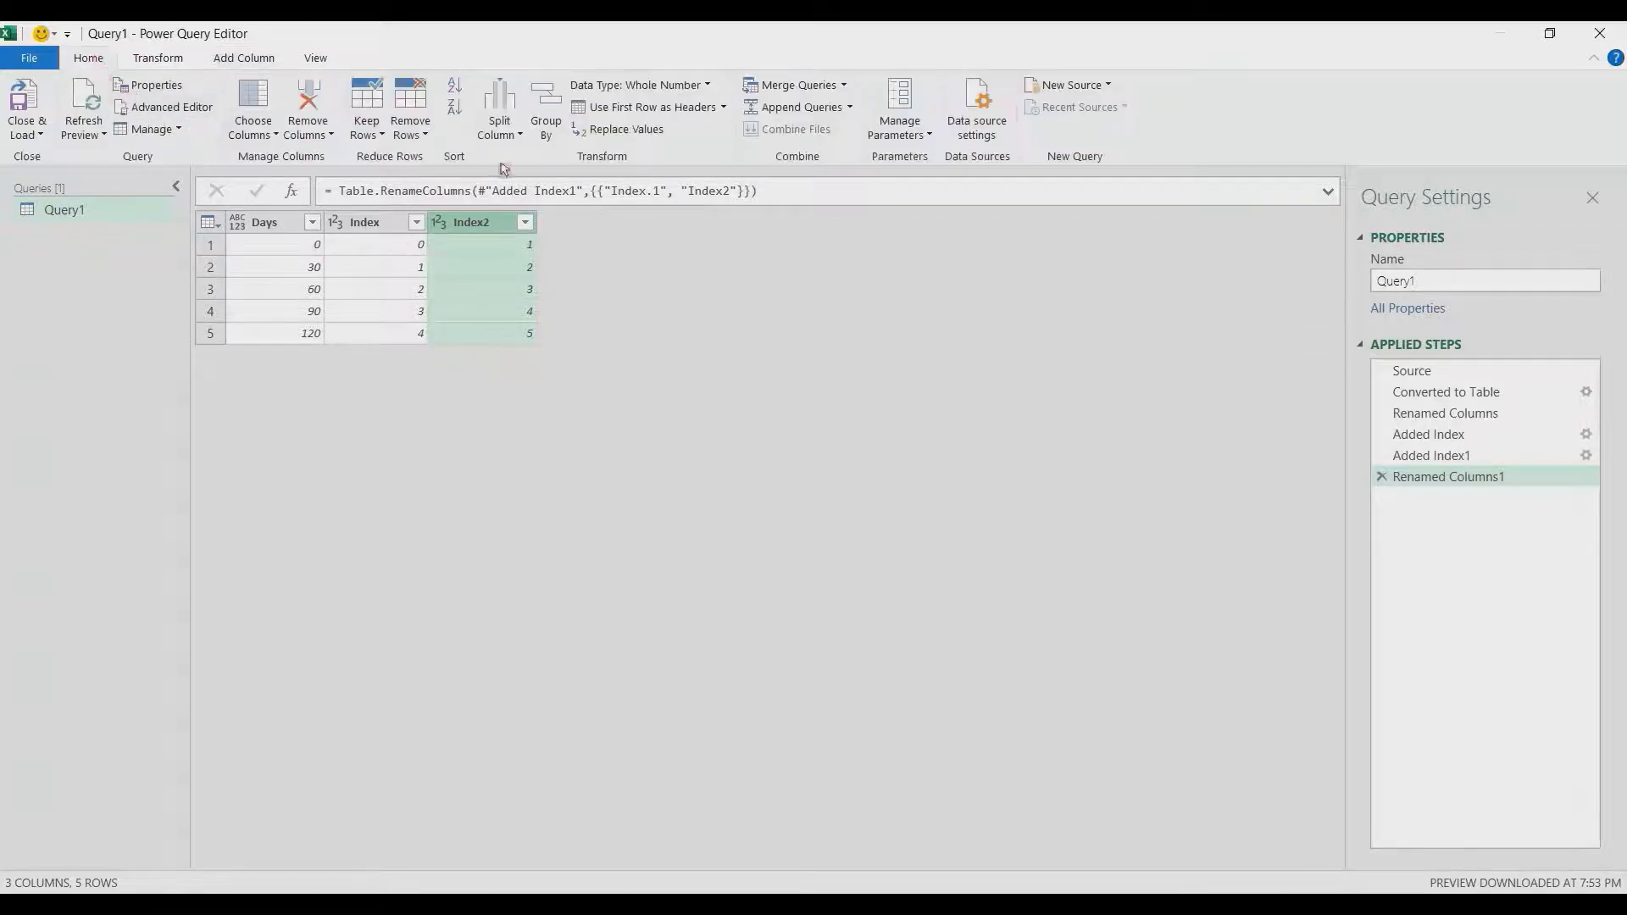
click(791, 86)
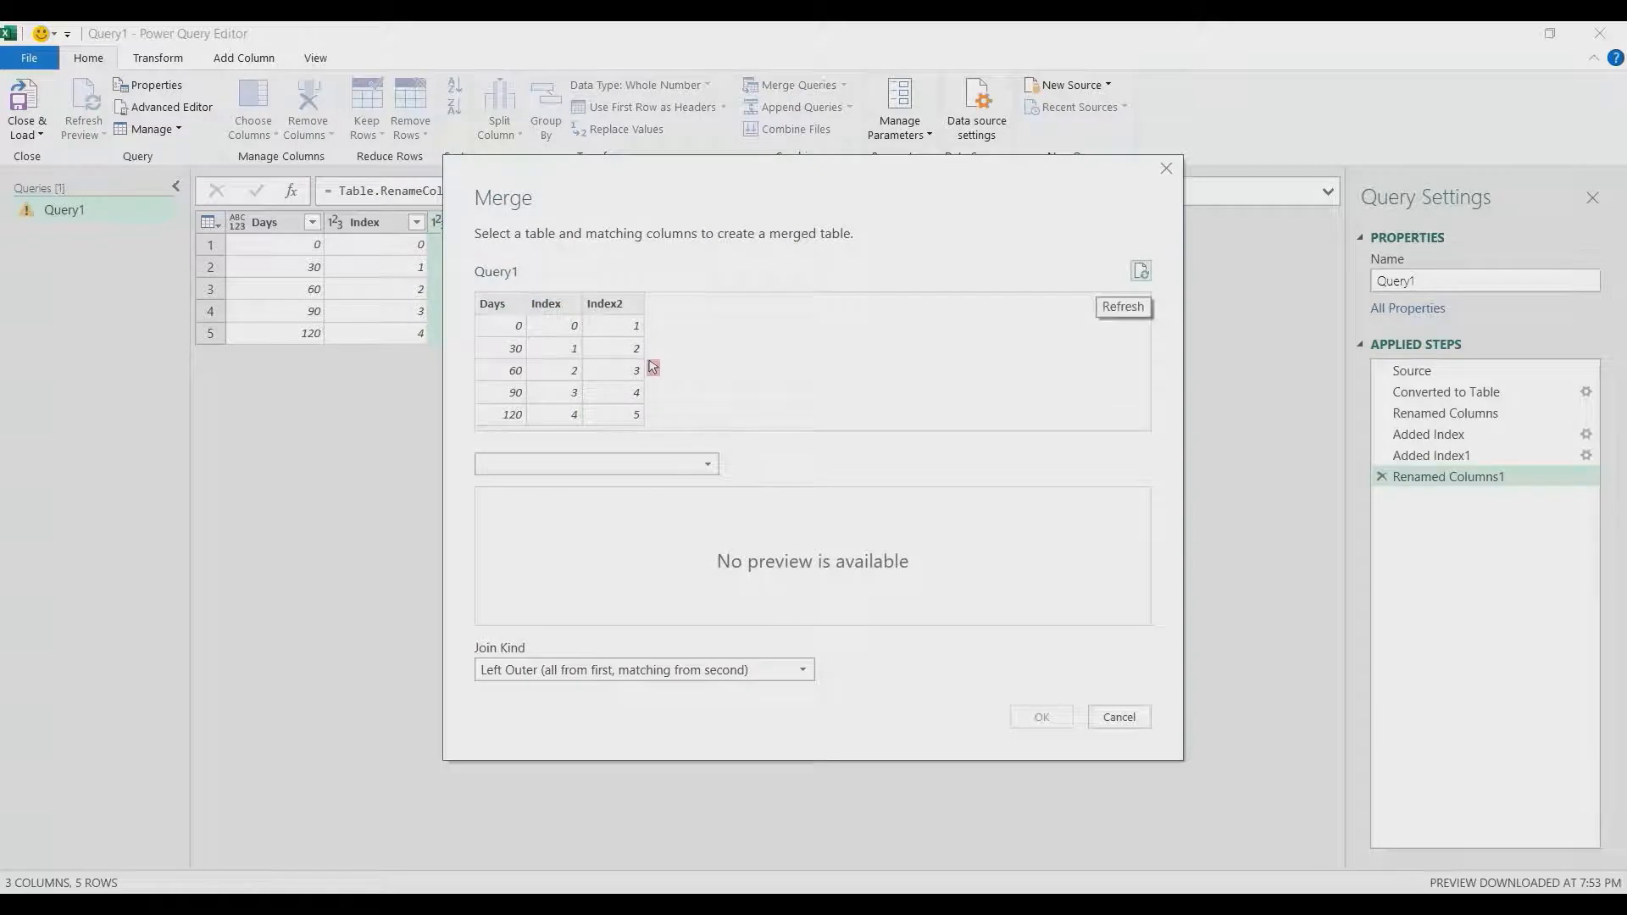
click(612, 312)
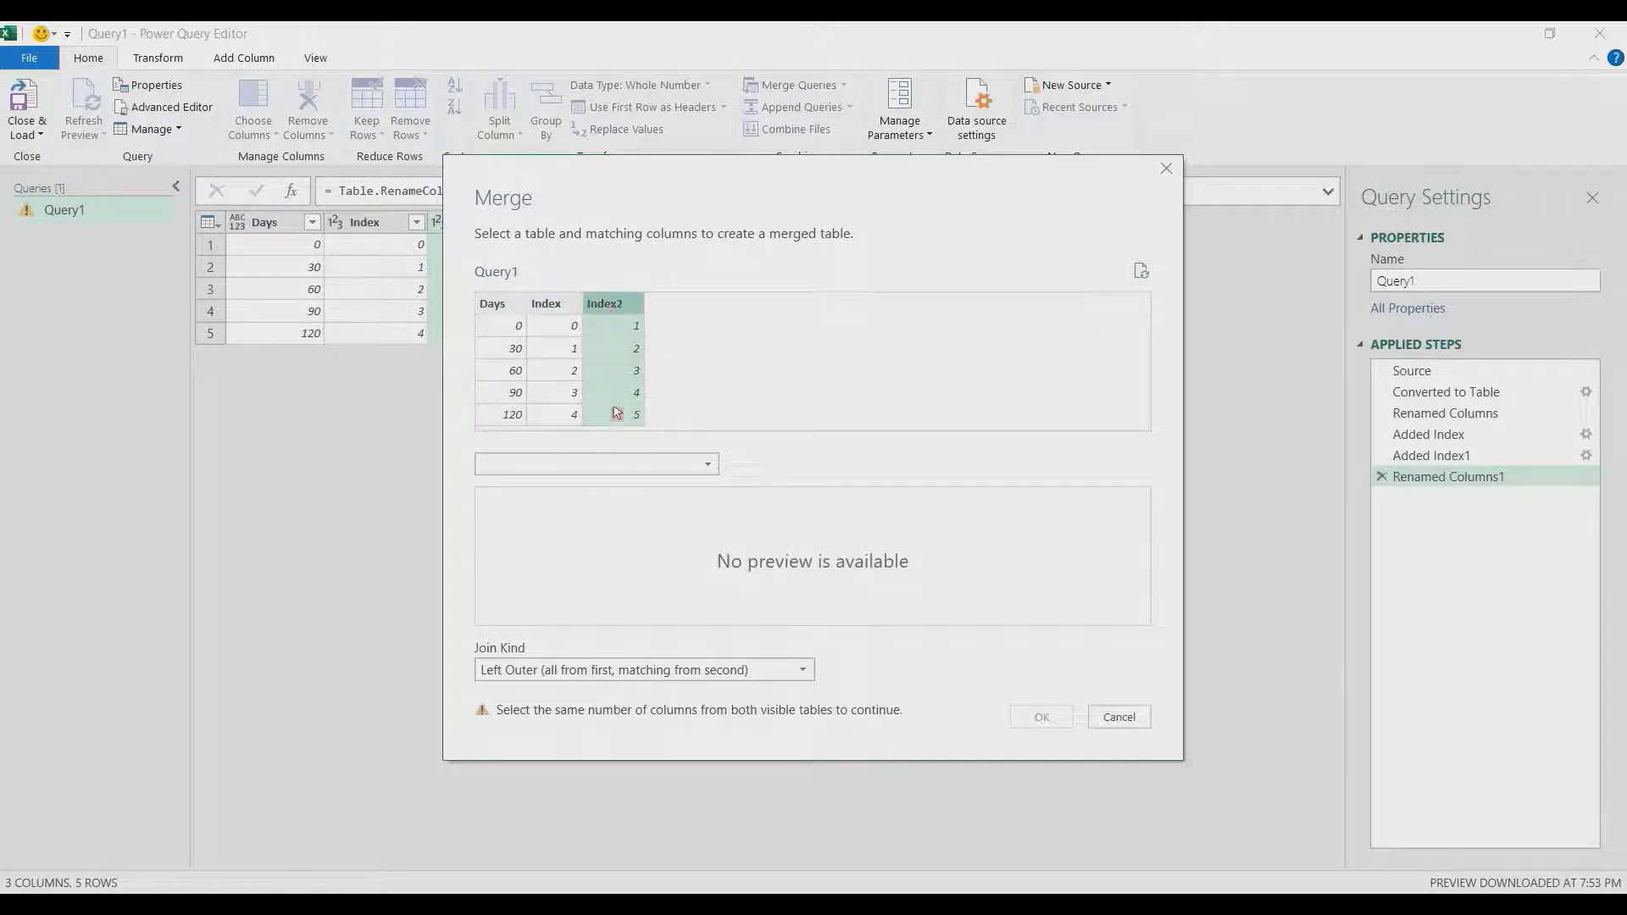
click(617, 466)
click(605, 492)
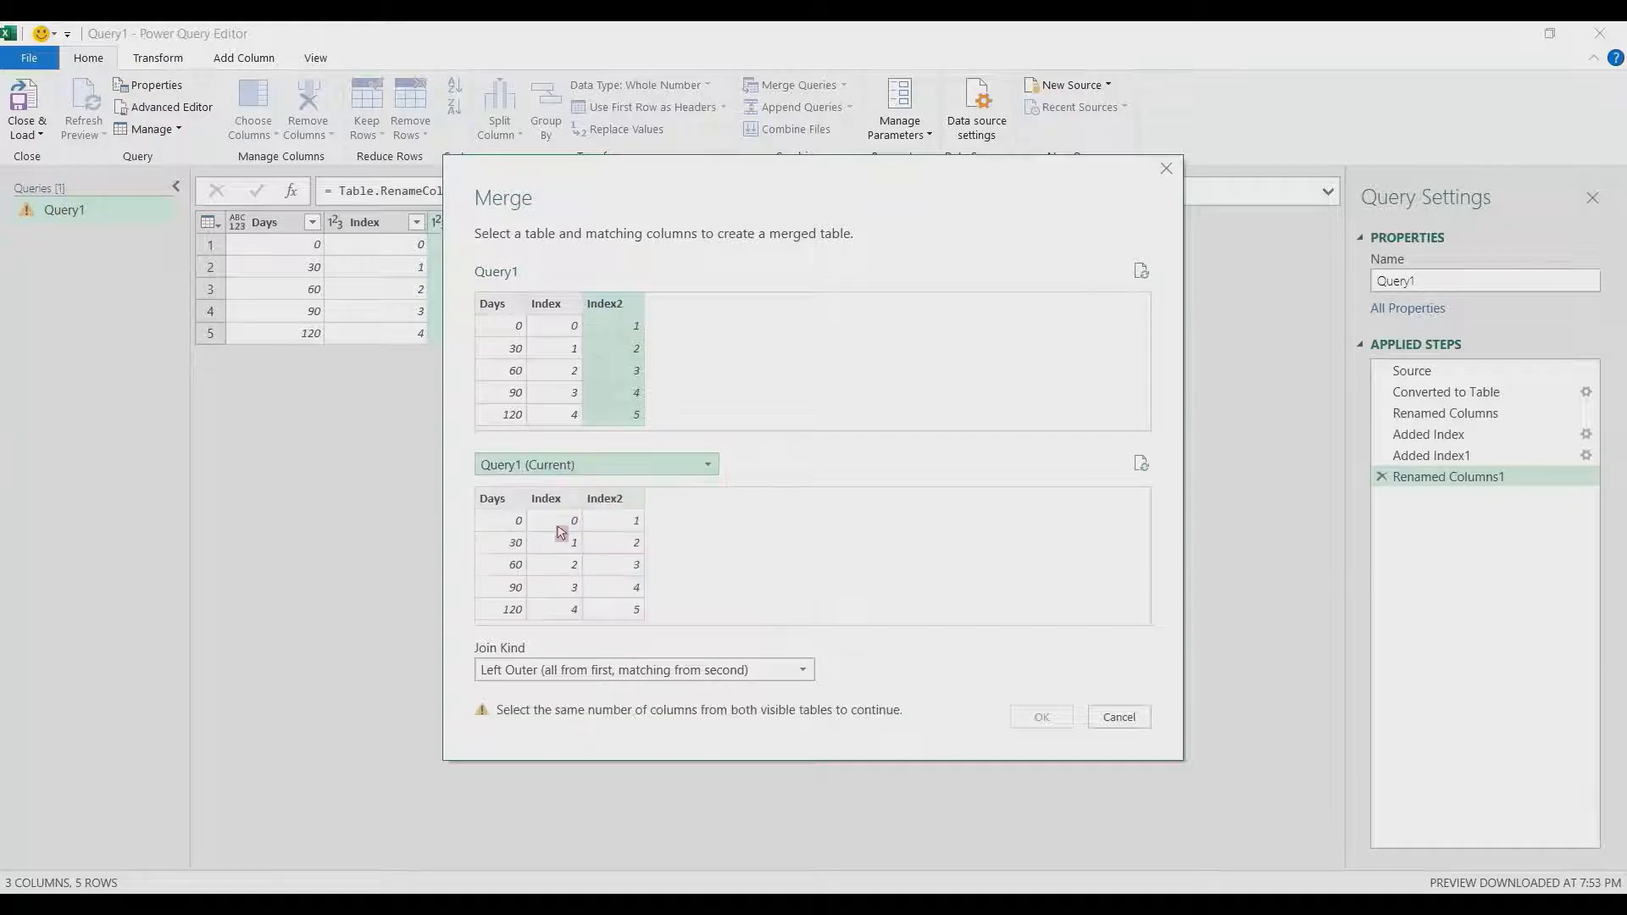
click(555, 504)
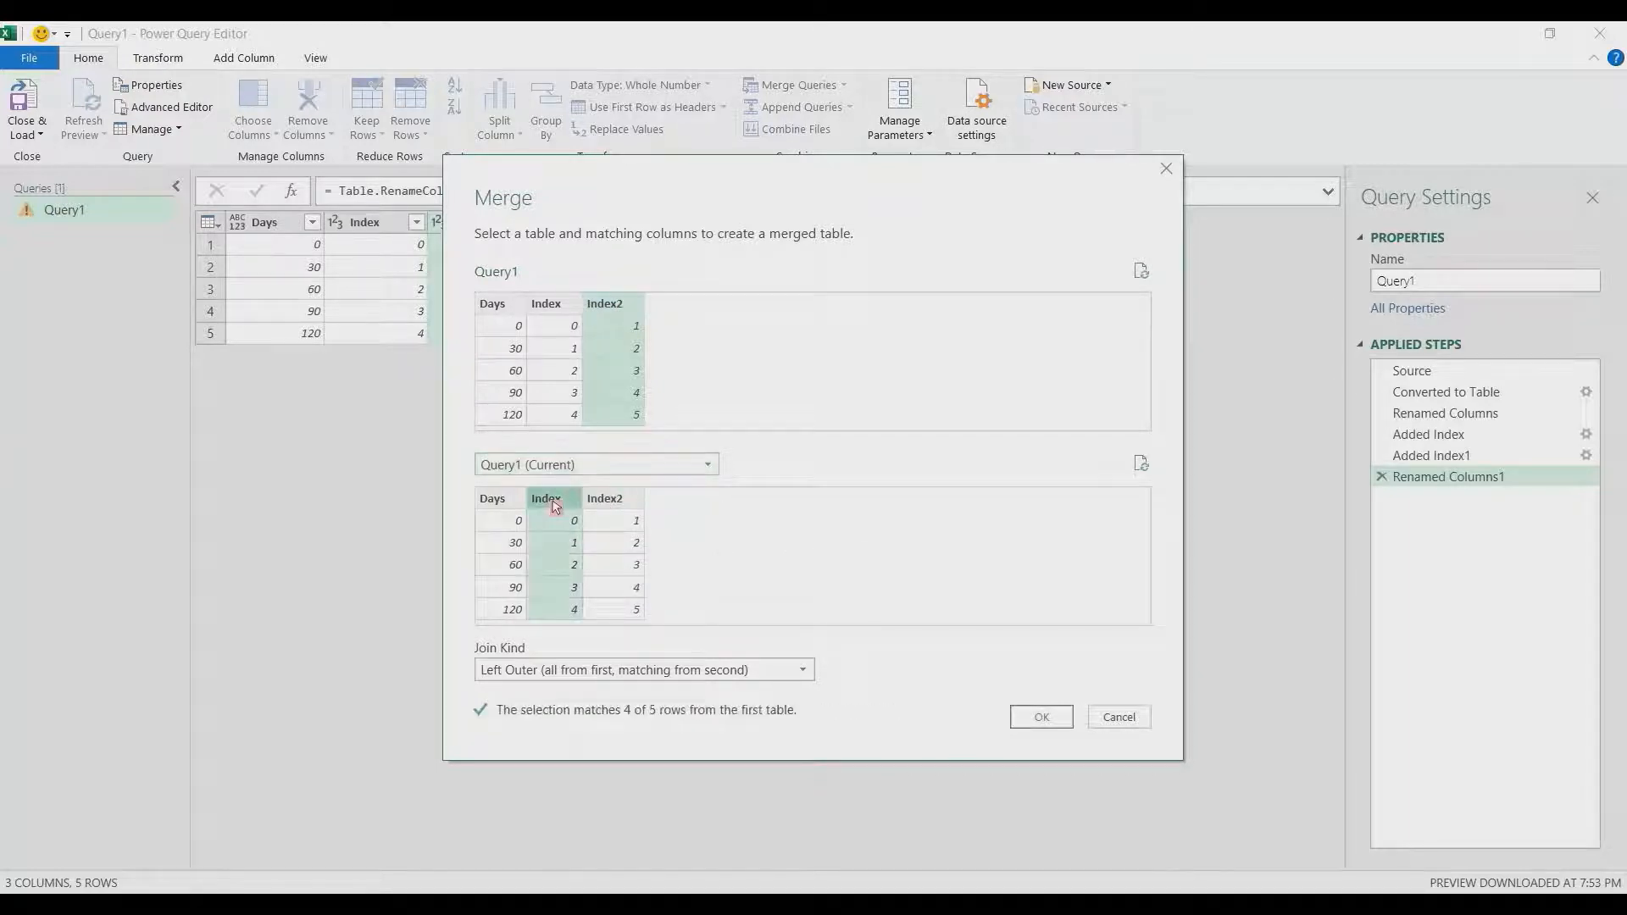
click(1042, 717)
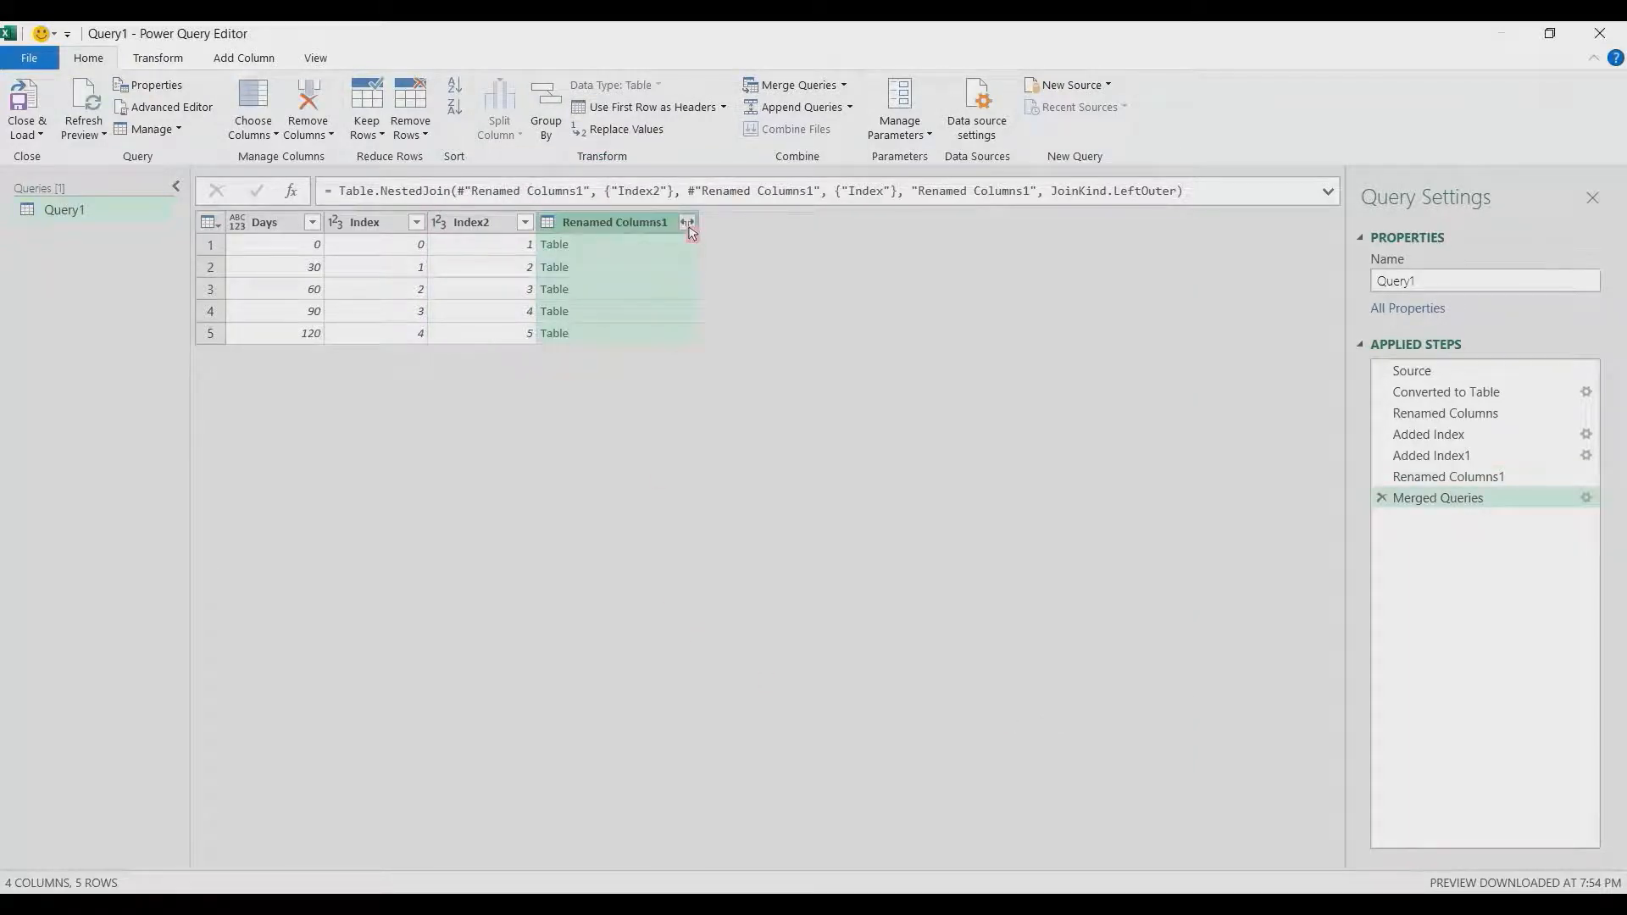
- Expand the merged table column to only its Days field, without the original column name as prefix
click(688, 223)
click(367, 424)
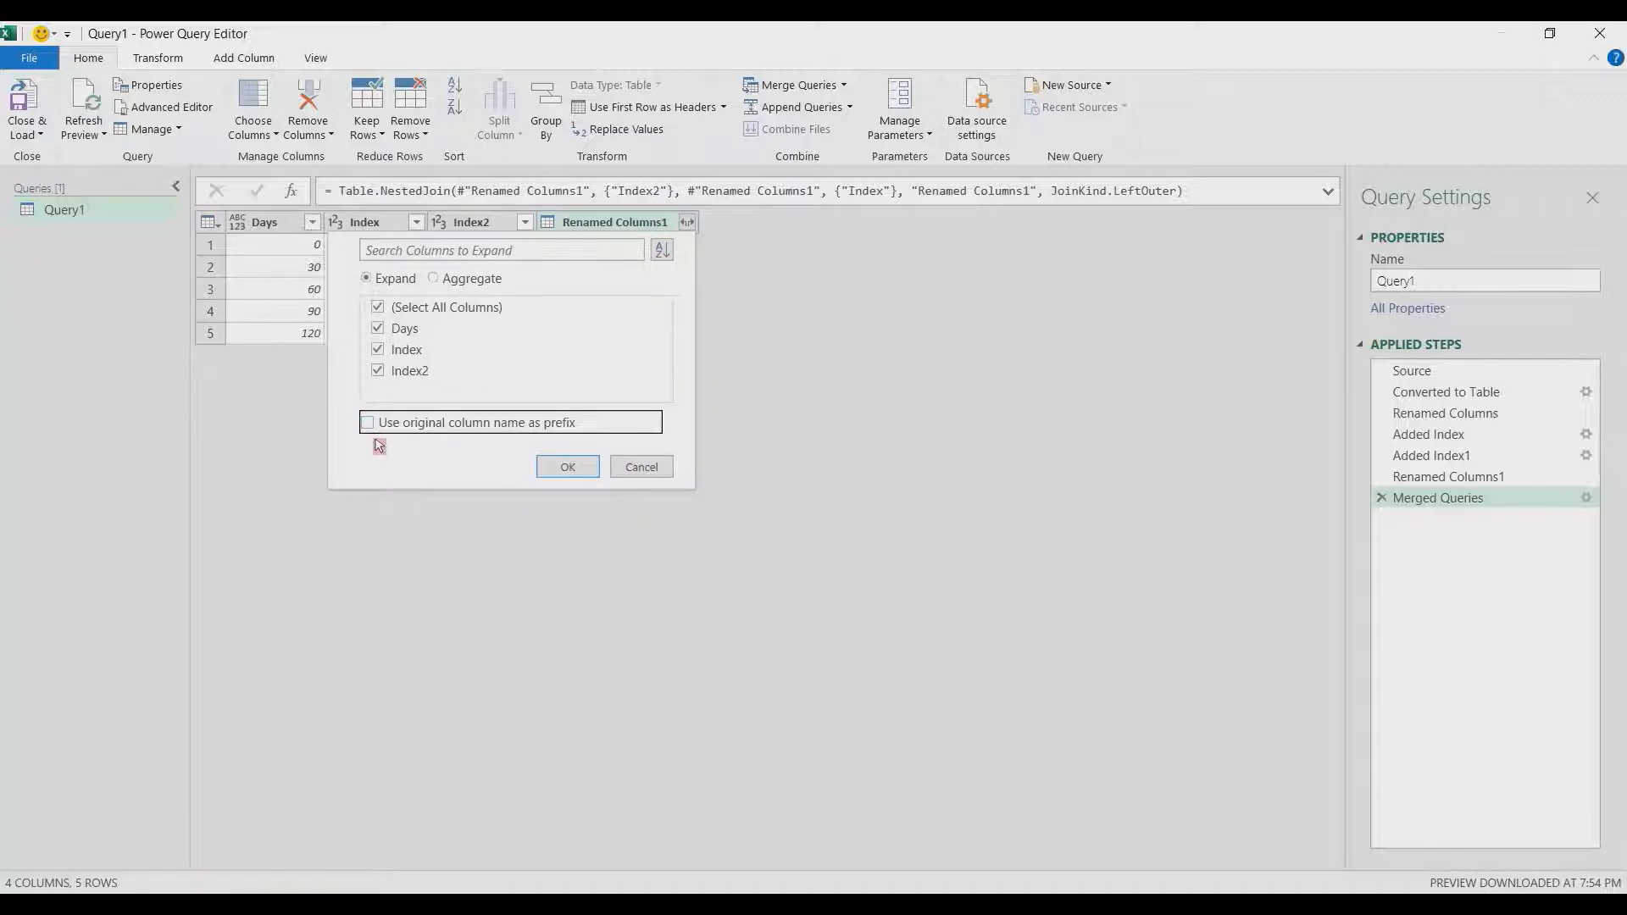
click(379, 311)
click(381, 332)
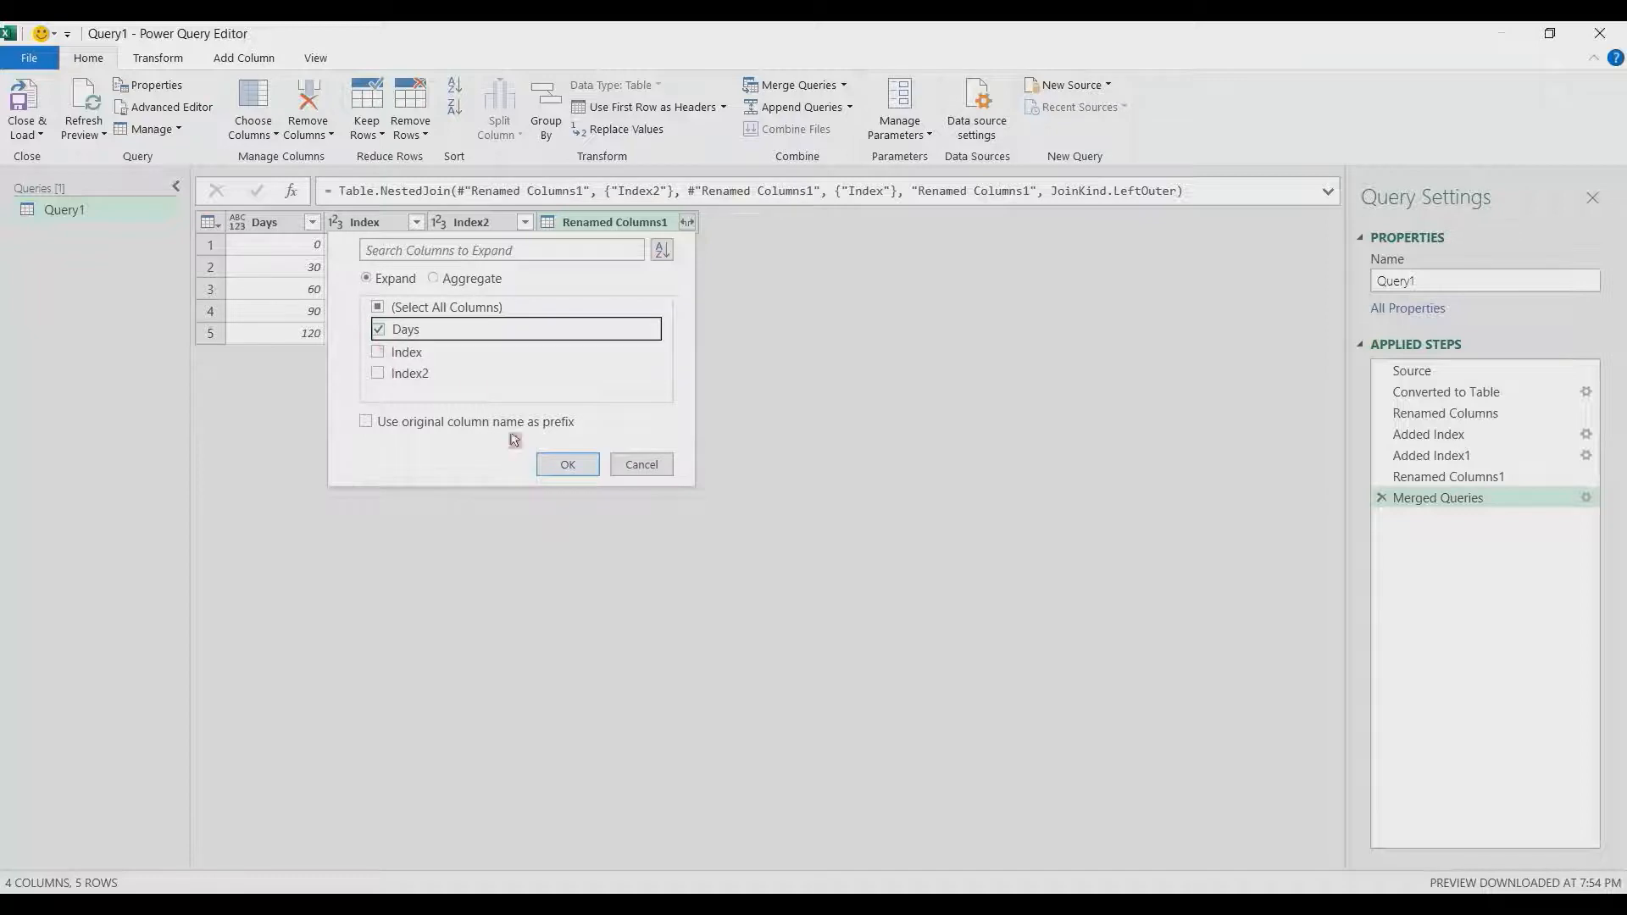
click(568, 465)
click(623, 244)
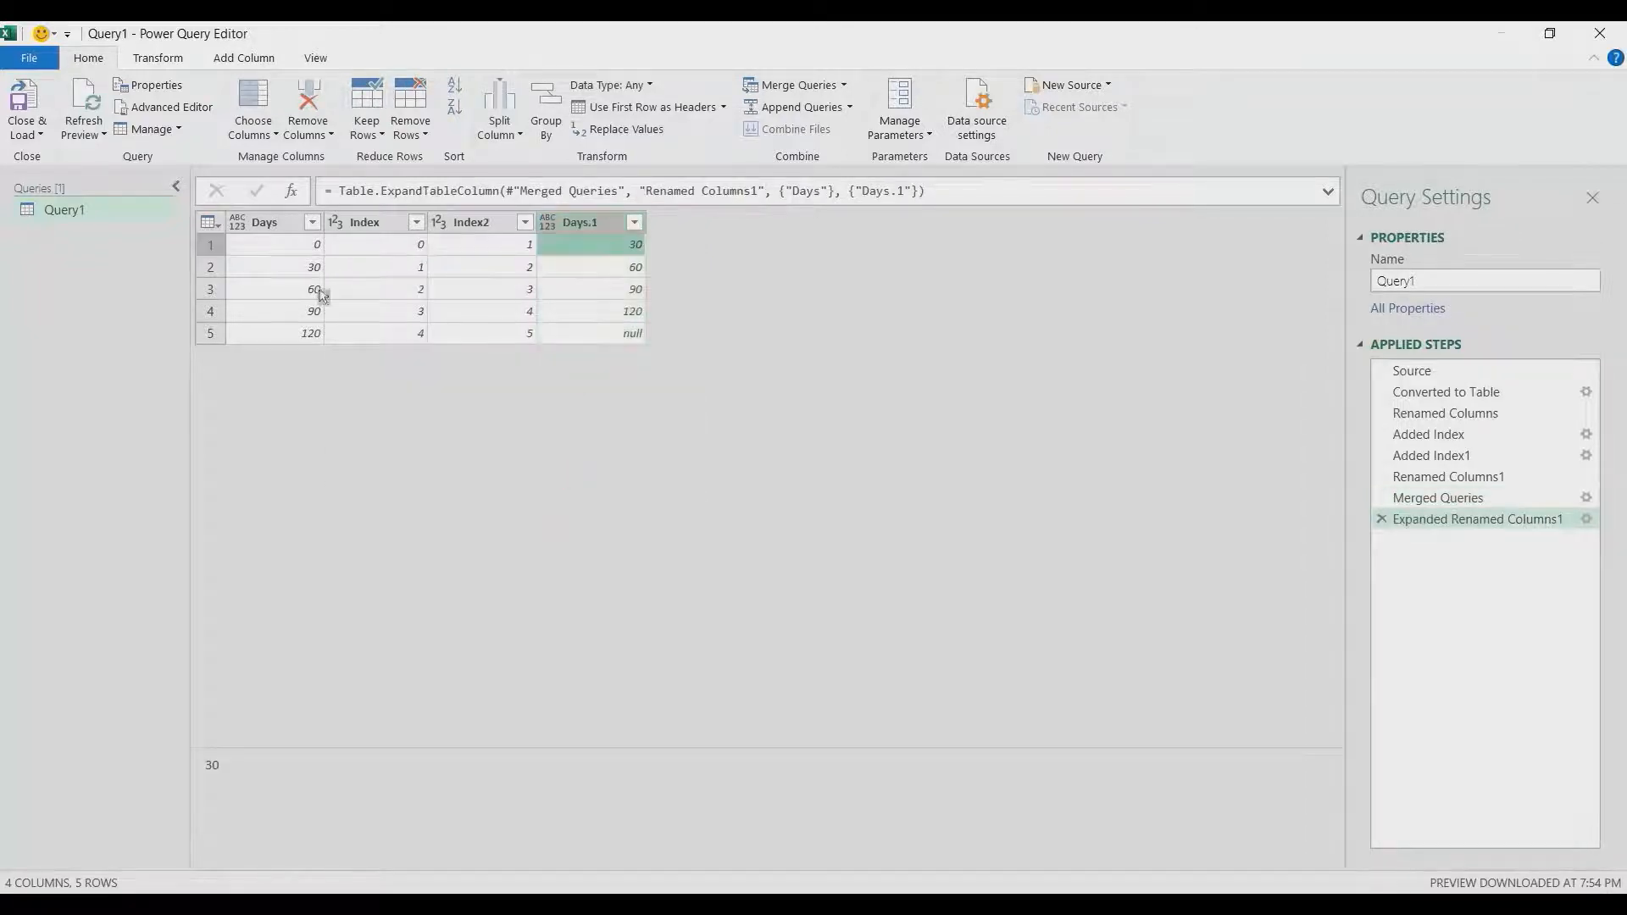
click(631, 270)
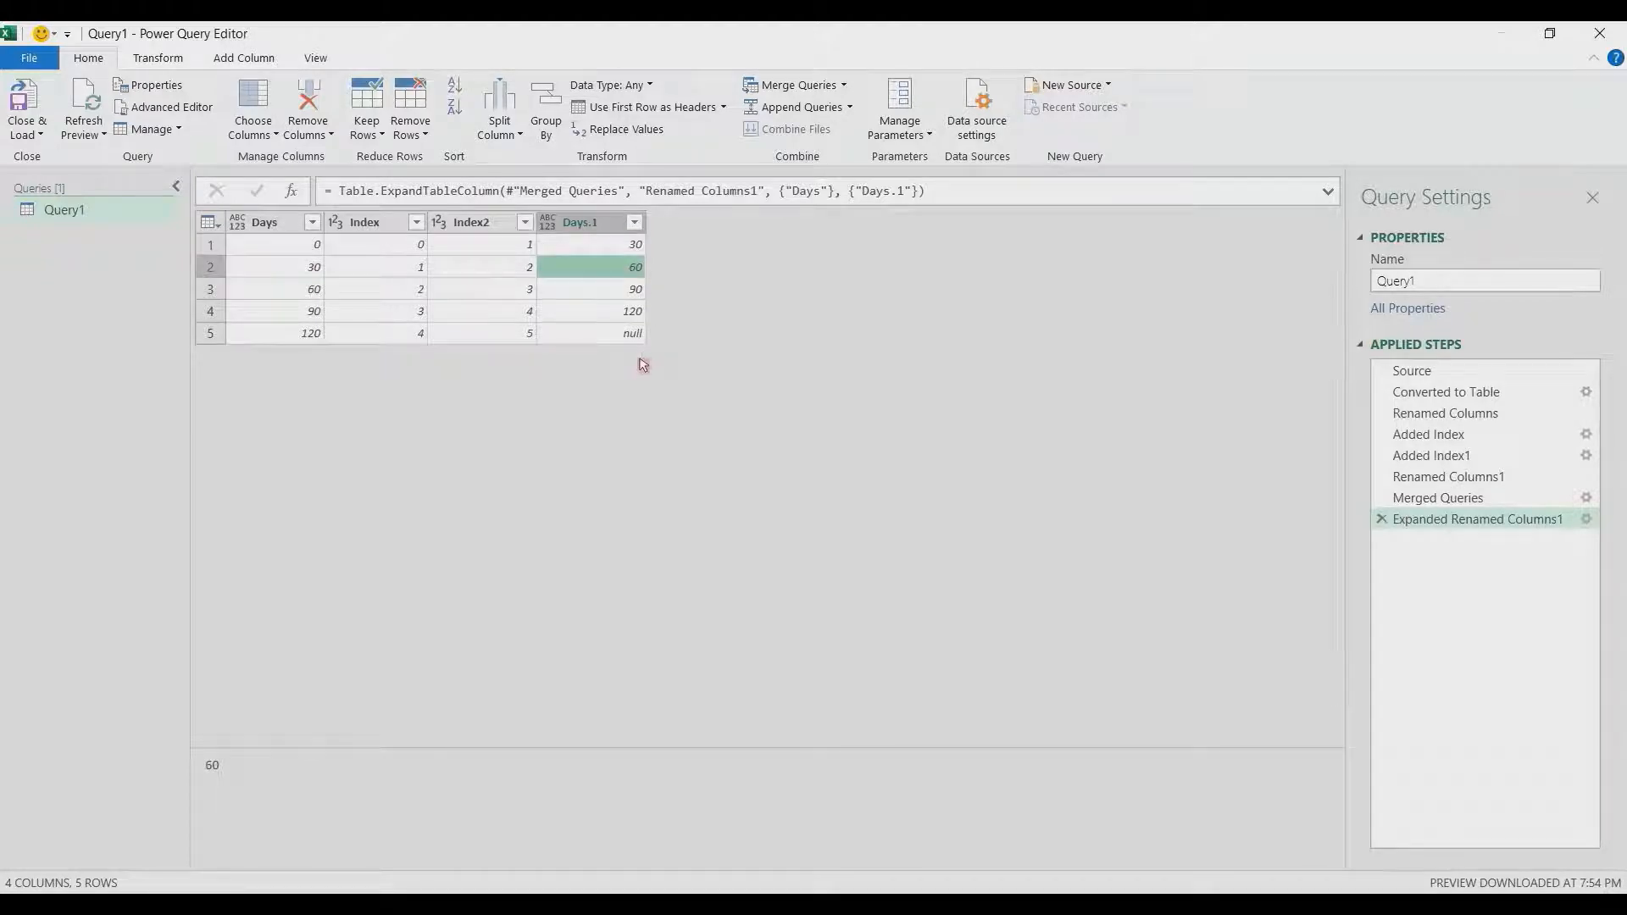
- Rename the expanded days column as Days2
click(601, 226)
double_click(602, 227)
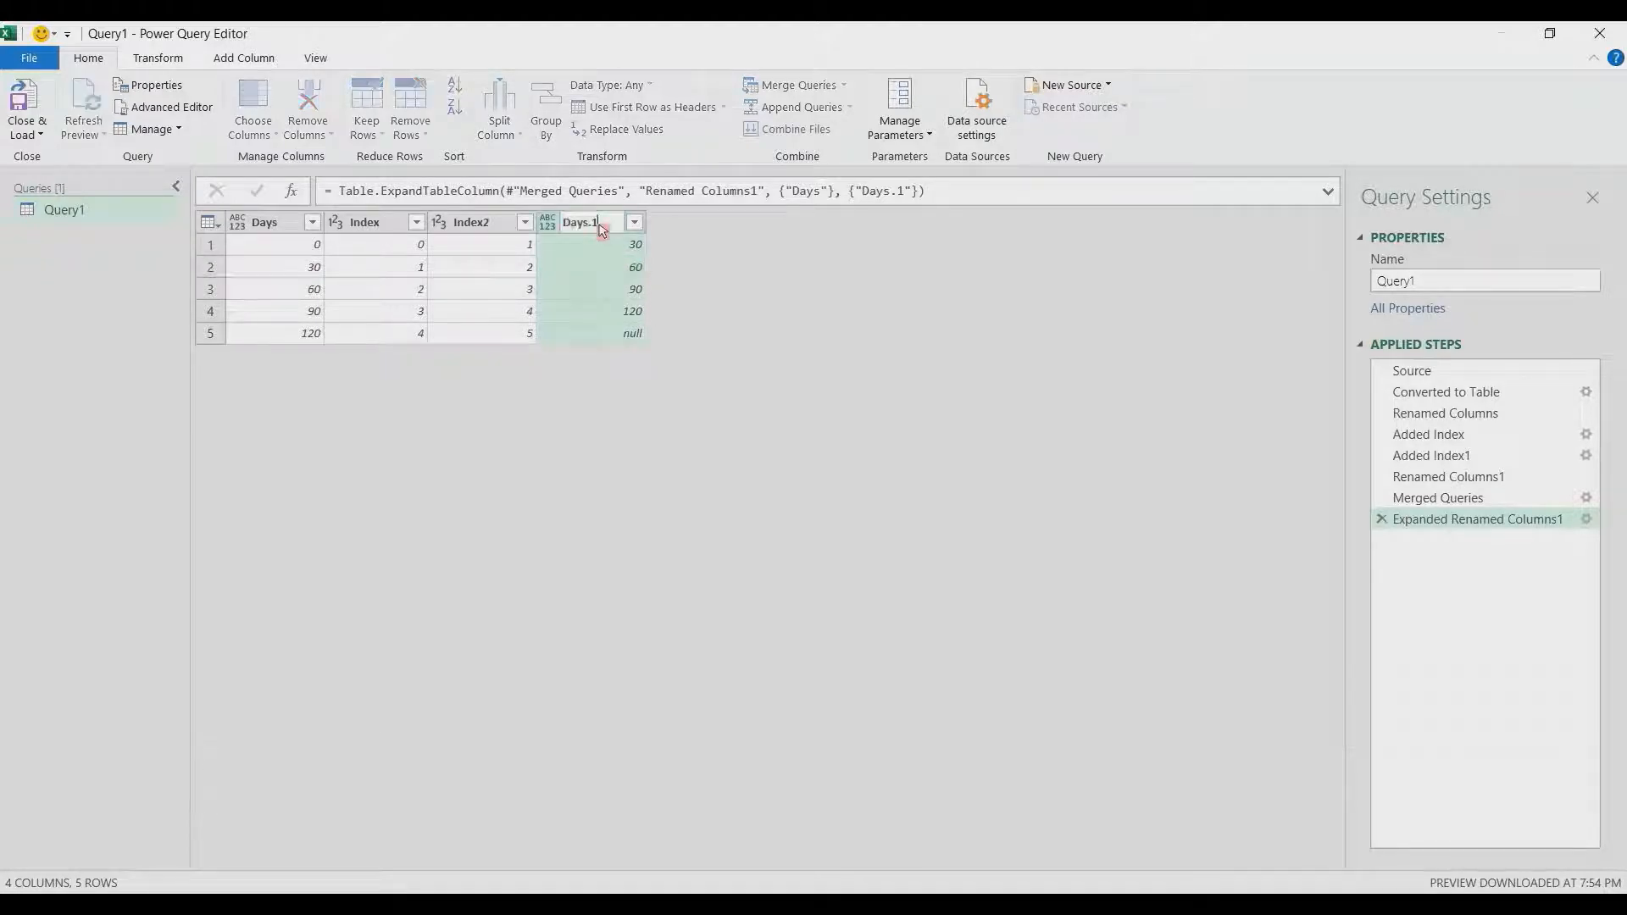
key(BackSpace)
key(BackSpace)
text(2)
key(Return)
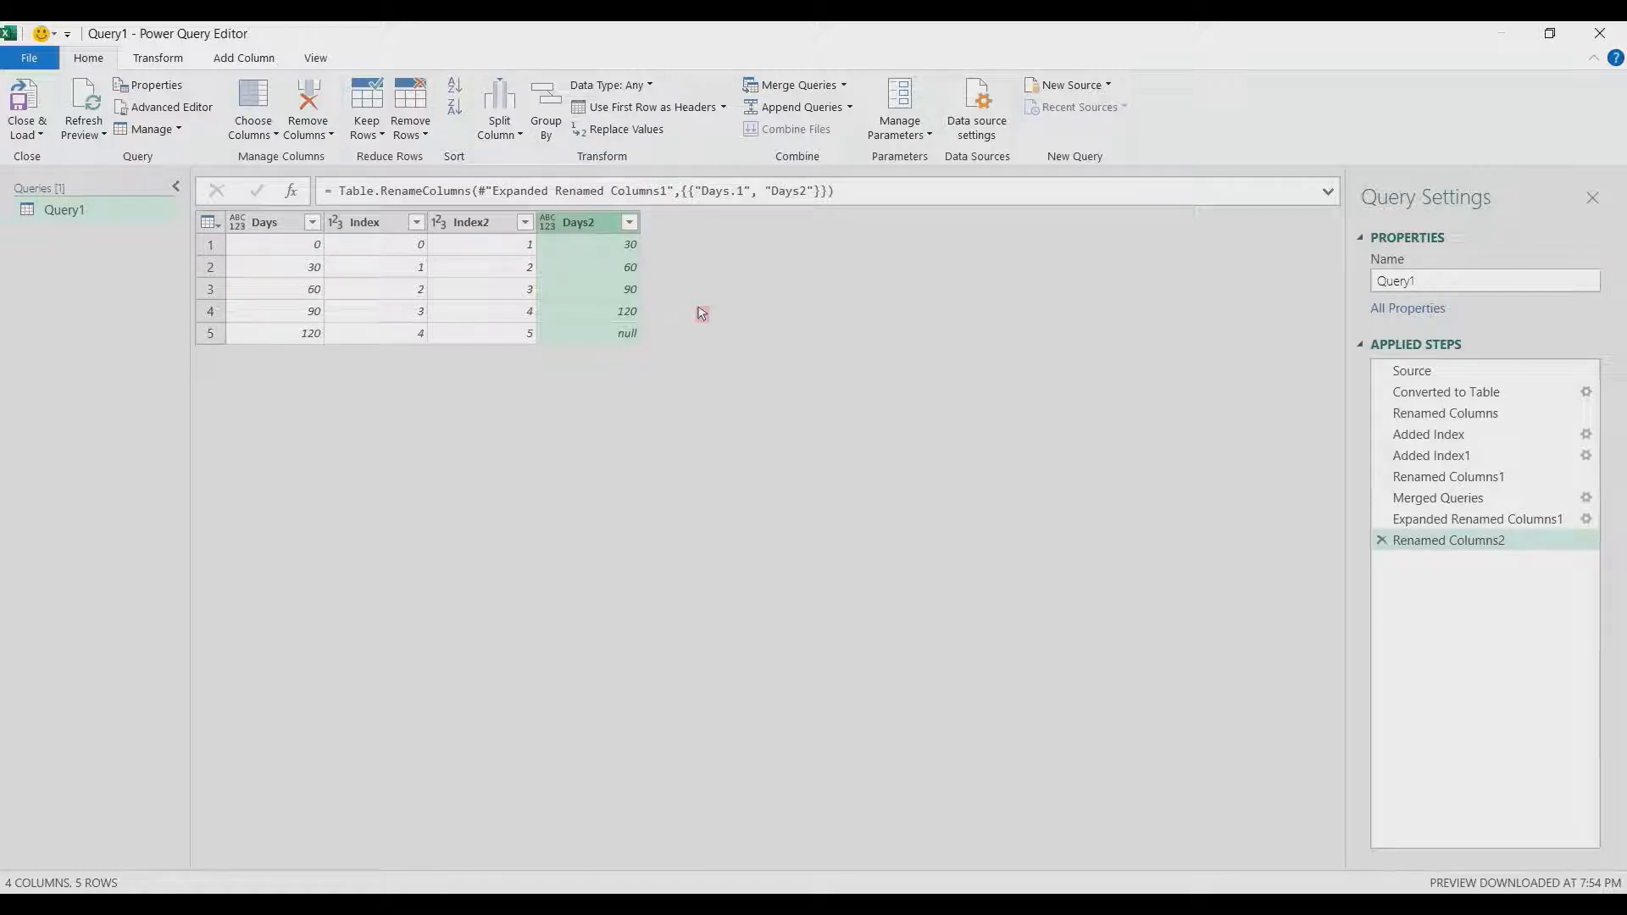
- Start a custom column and name it Past Due
click(236, 58)
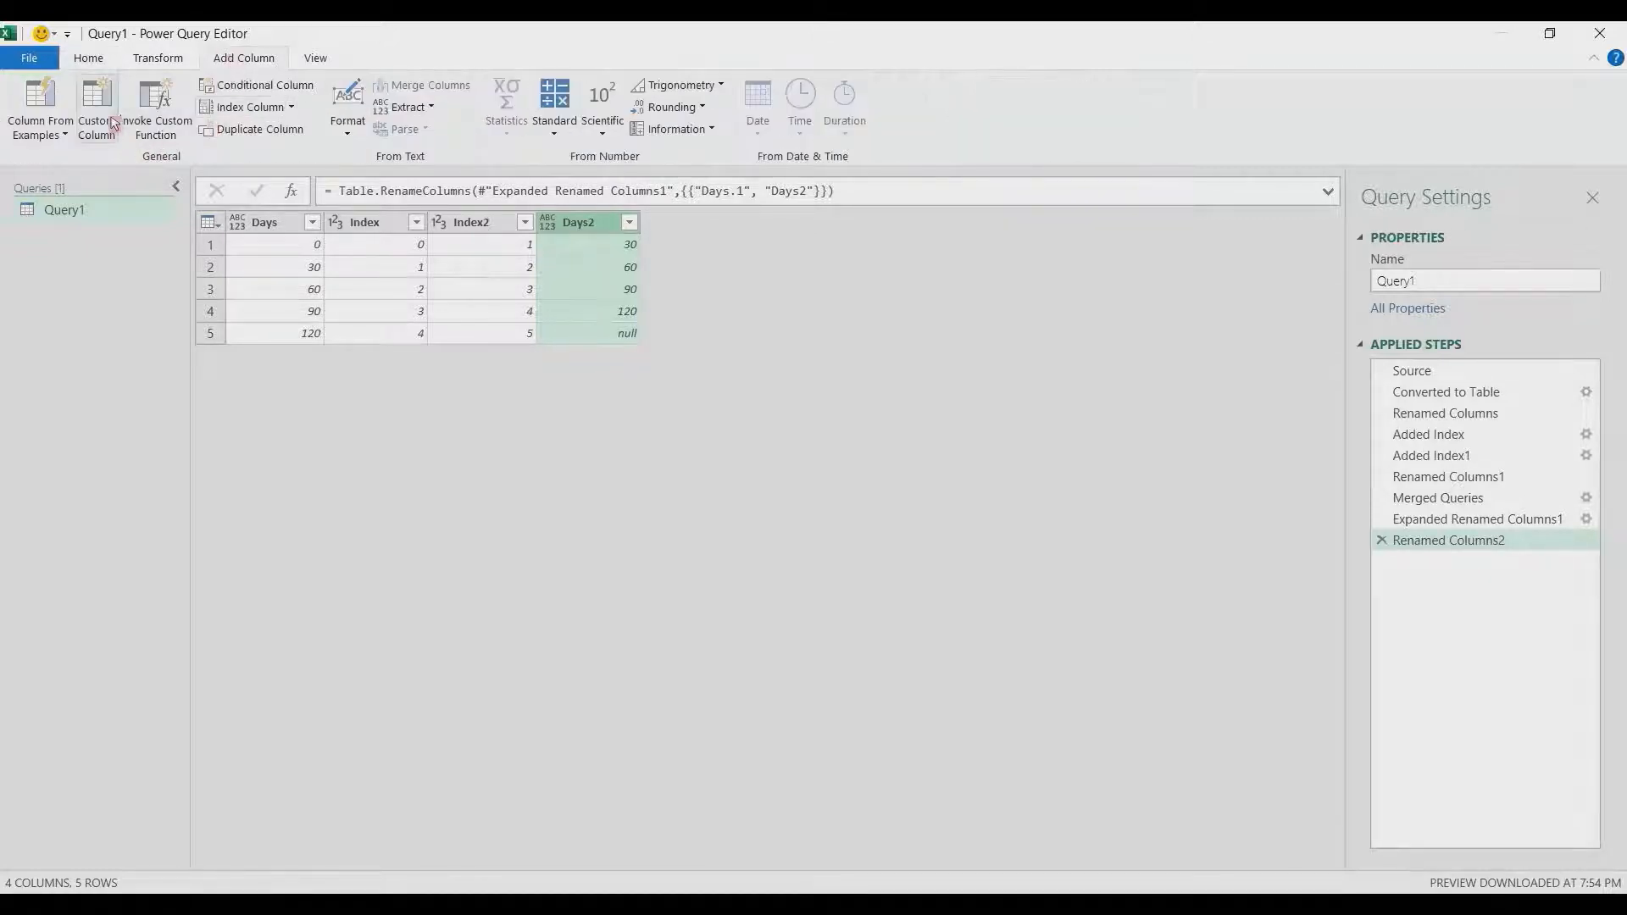
drag(806, 259, 590, 395)
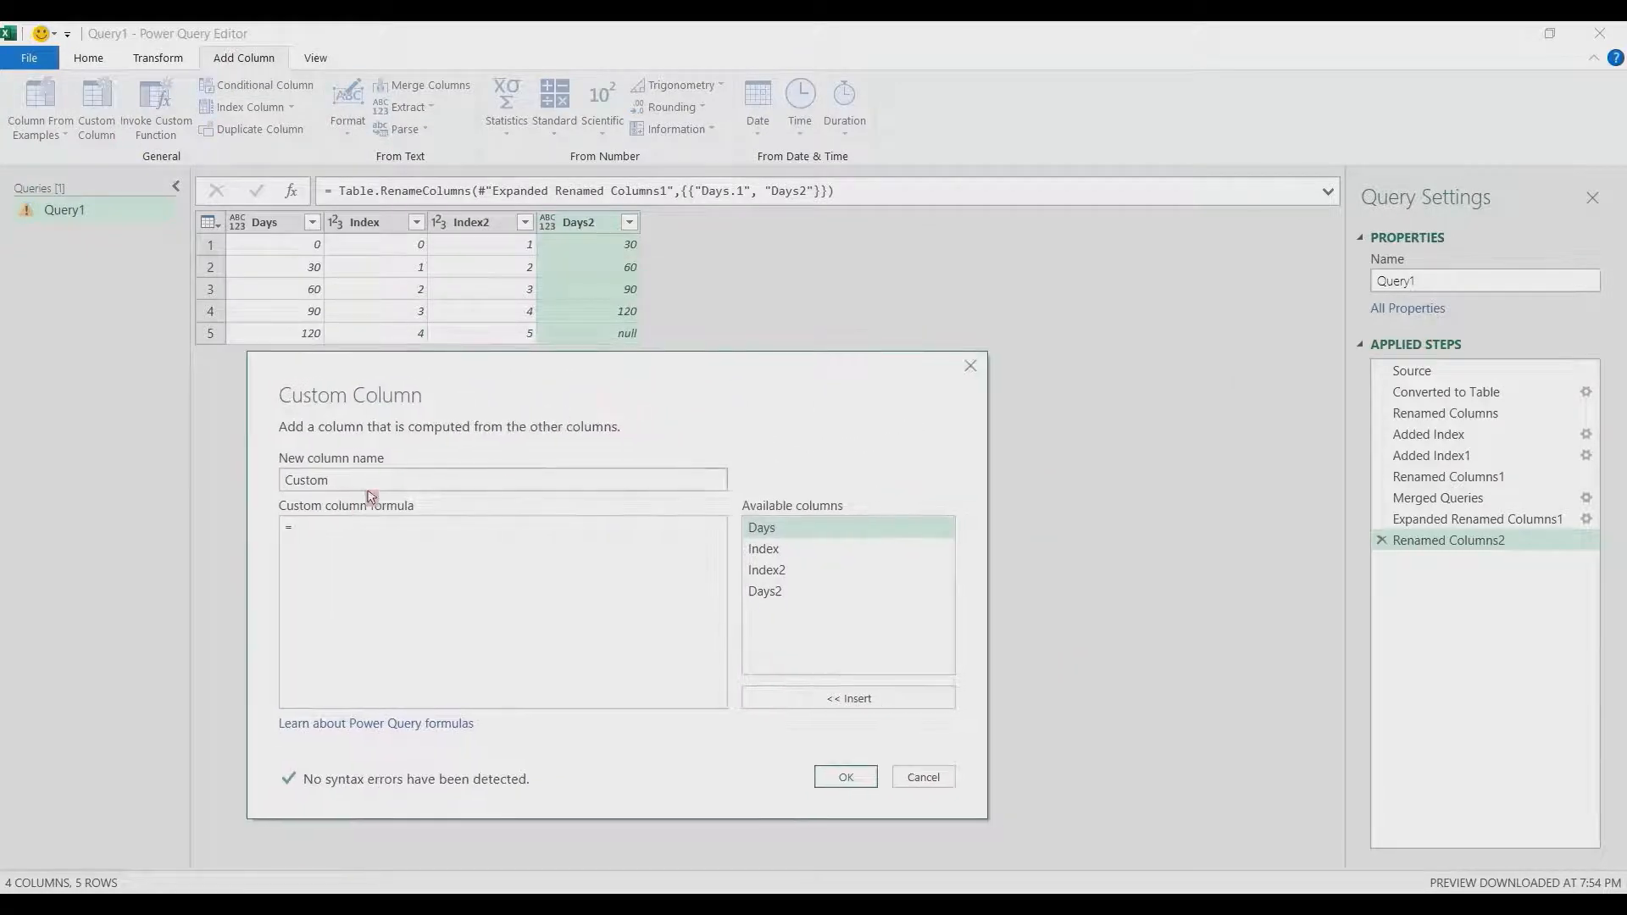
double_click(285, 483)
text(Past Due)
- Begin the Past Due formula with the condition if [Days2] = null then
click(366, 563)
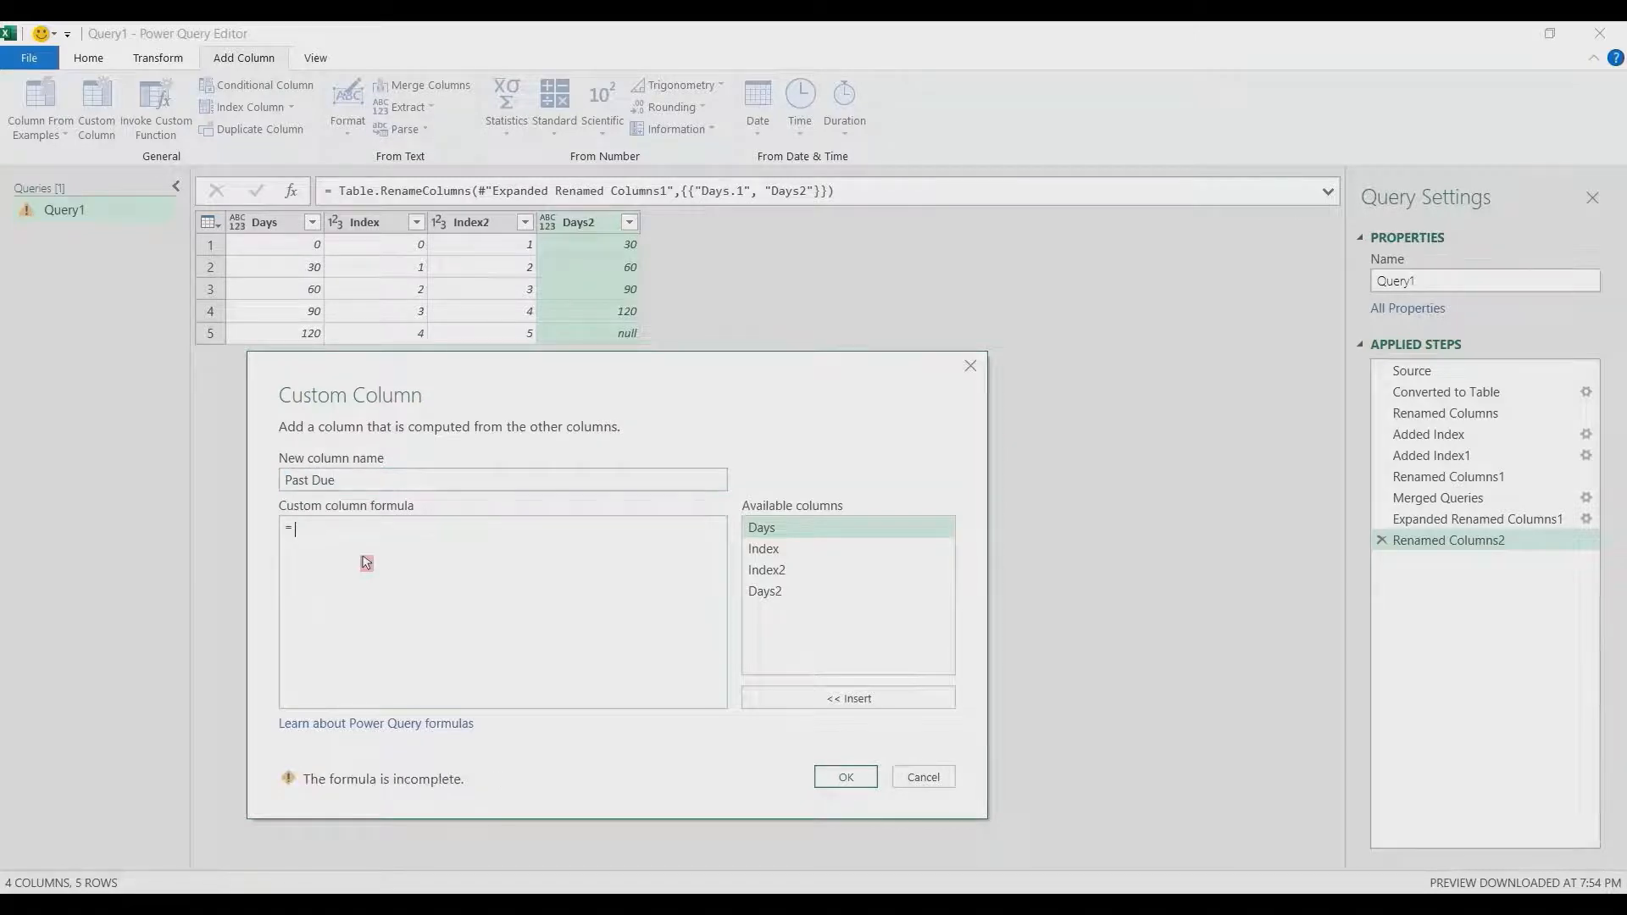
text(if)
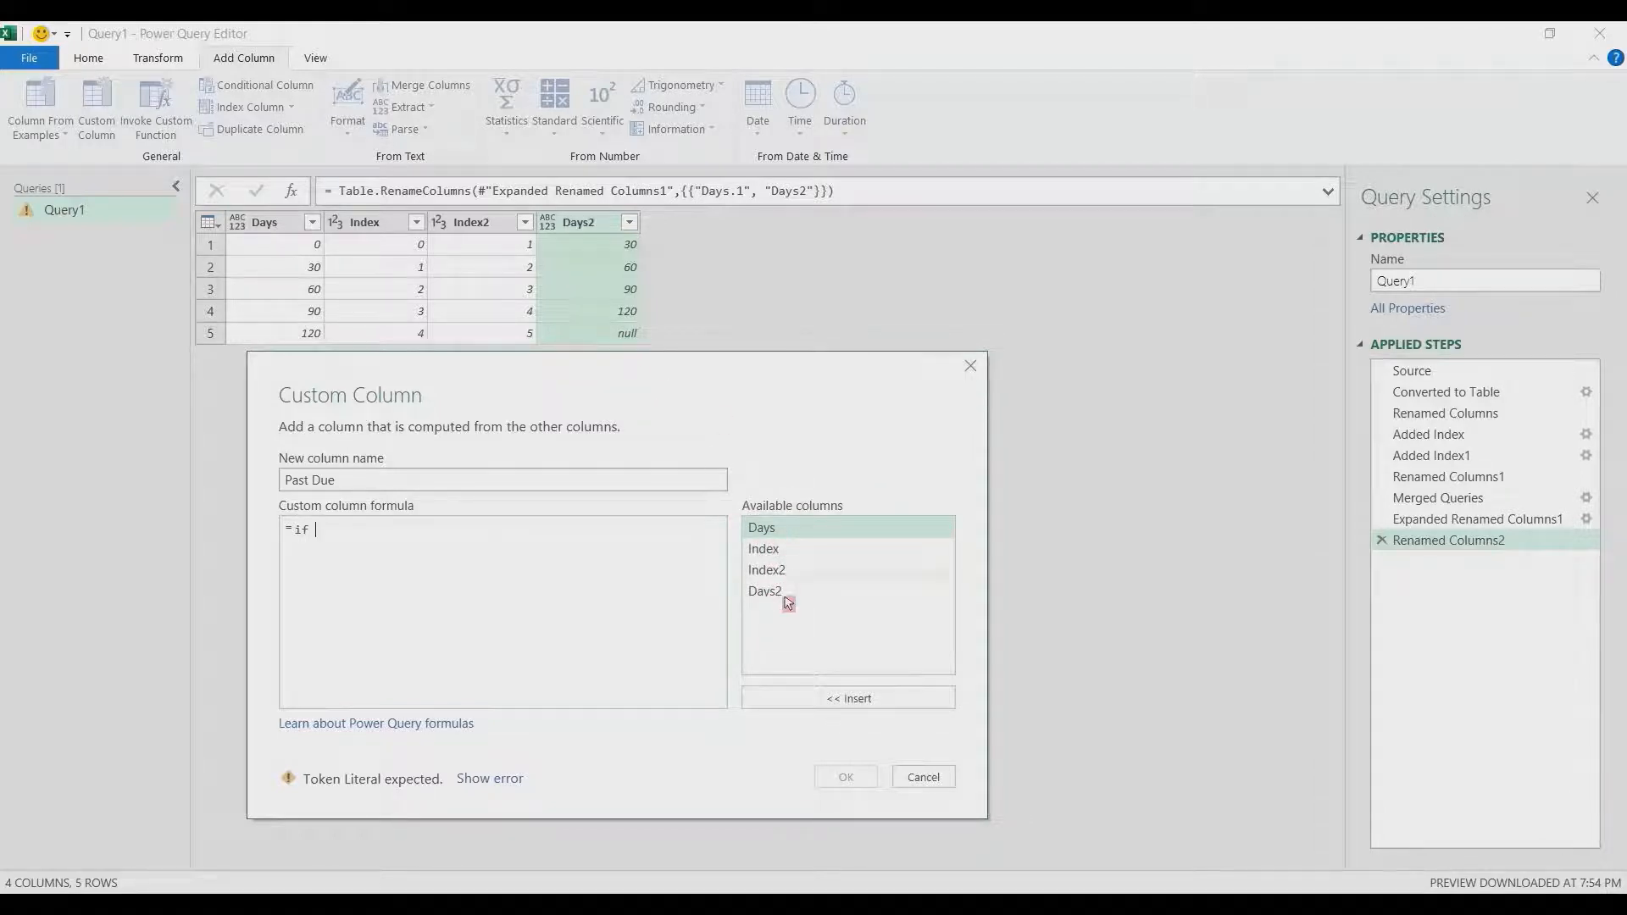
double_click(782, 598)
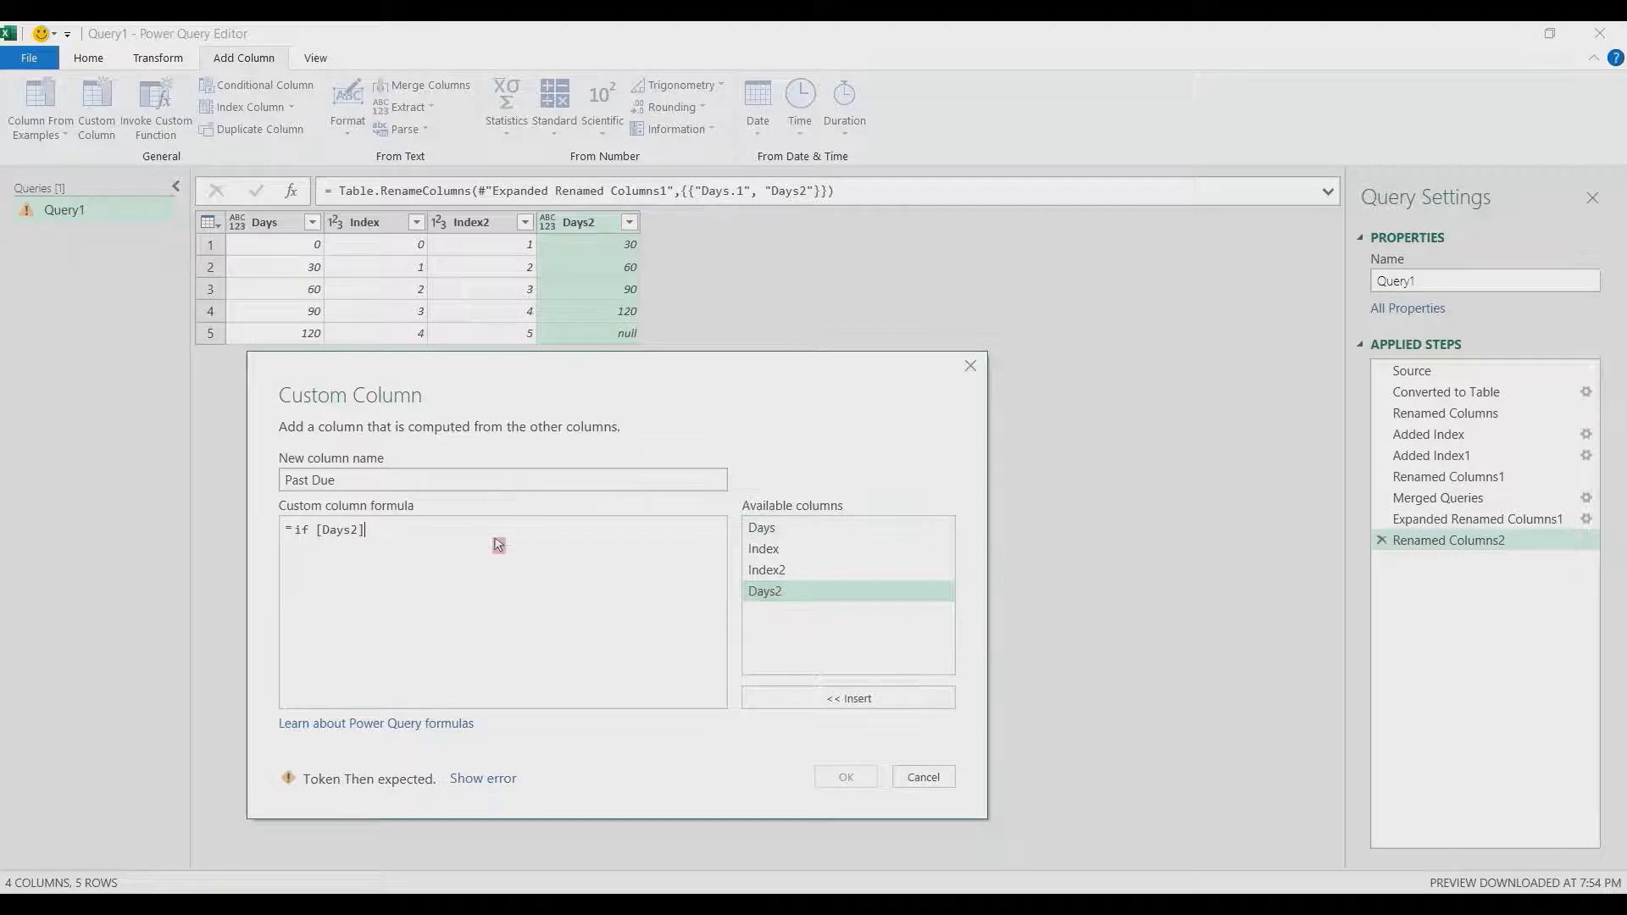
text(= null then)
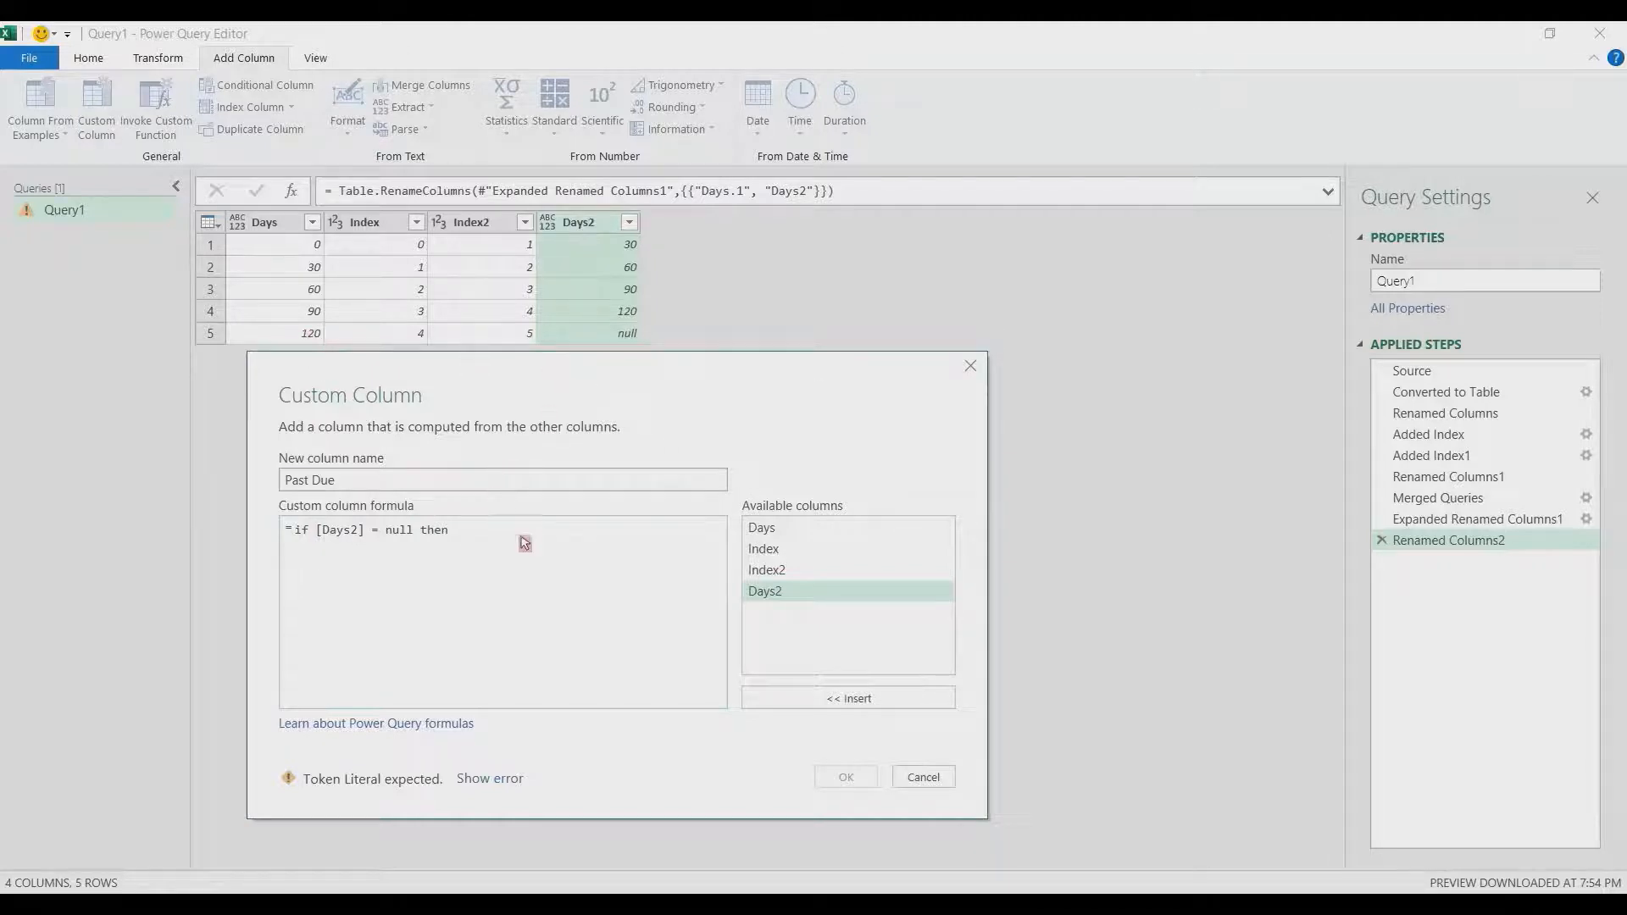
- Give the formula's null case the result "Over " & Text.From([Days]) & " Days"
text(")
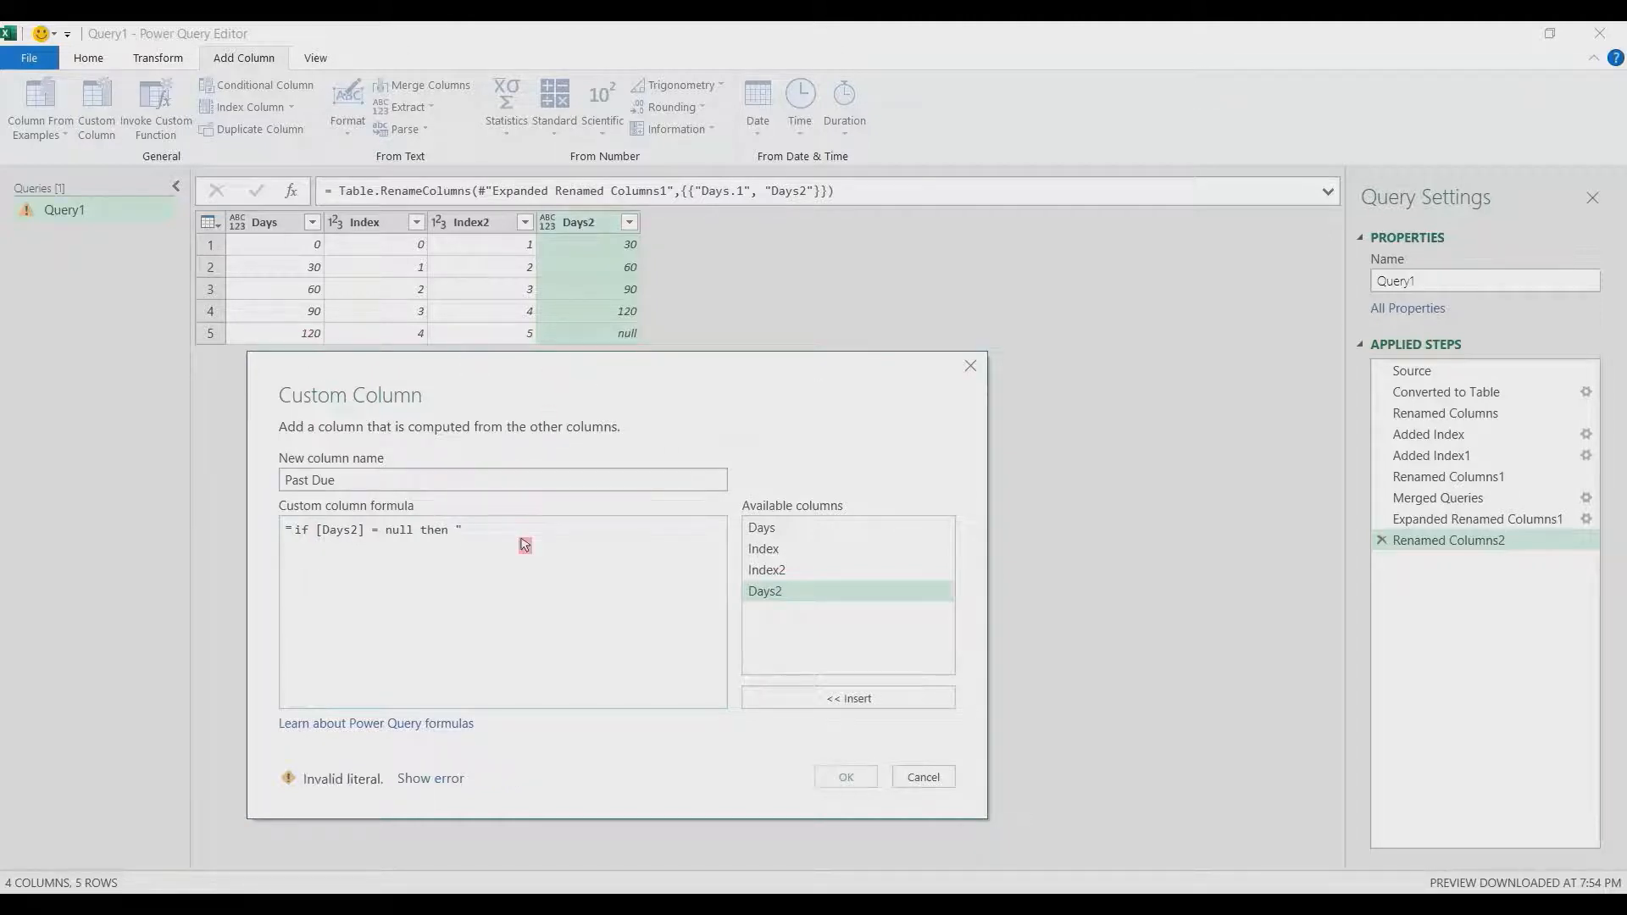
text(Over " &)
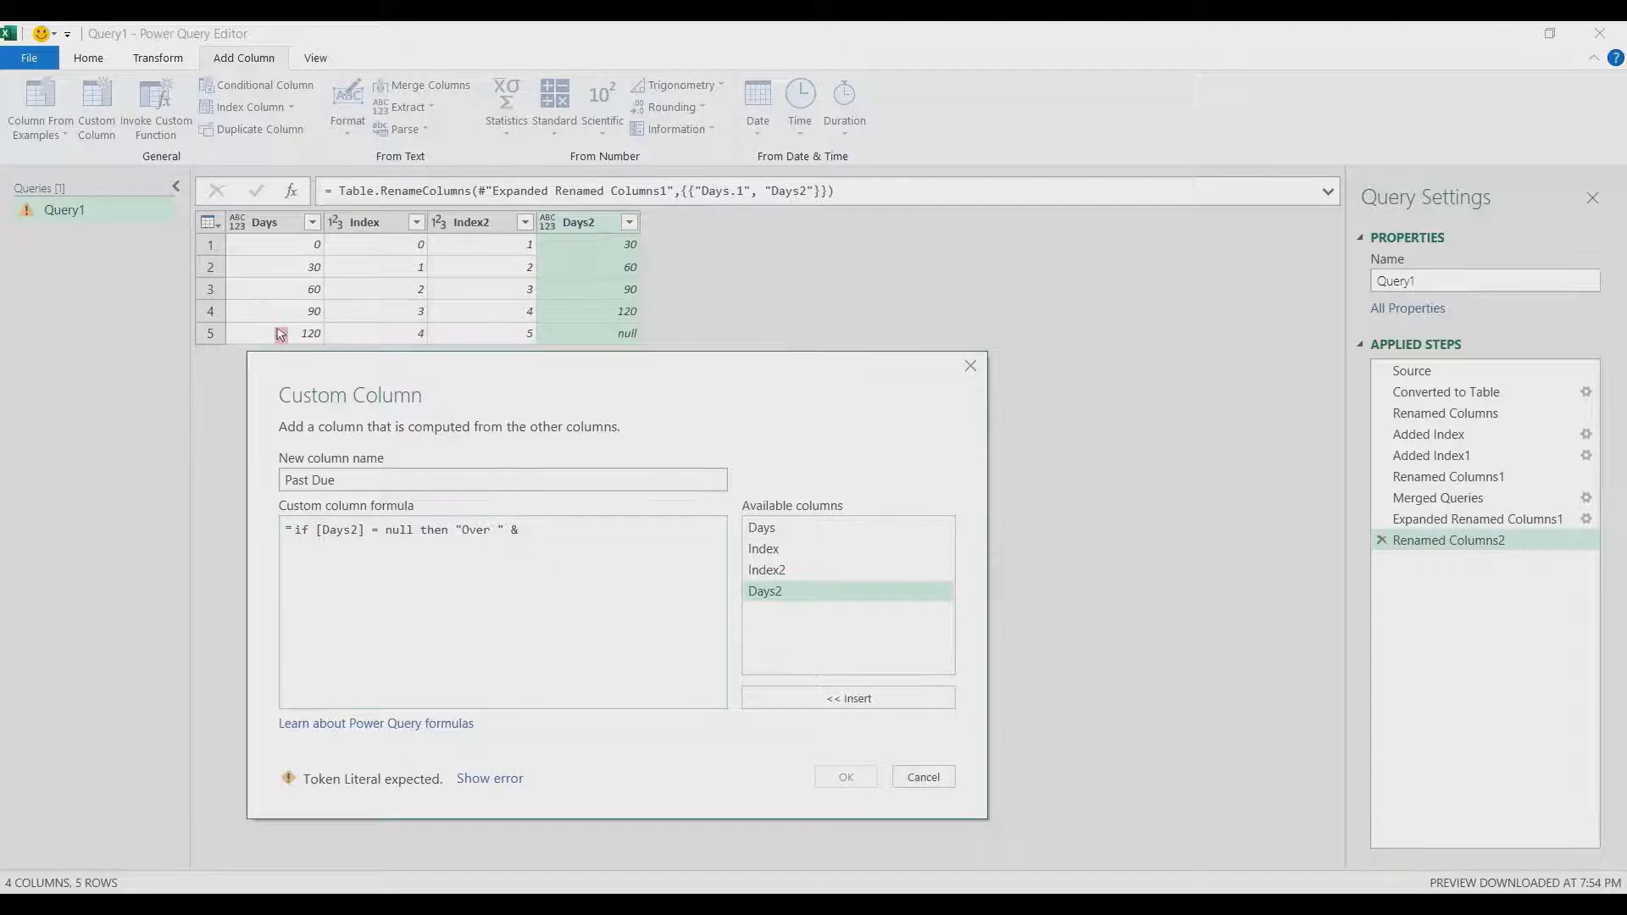
double_click(762, 528)
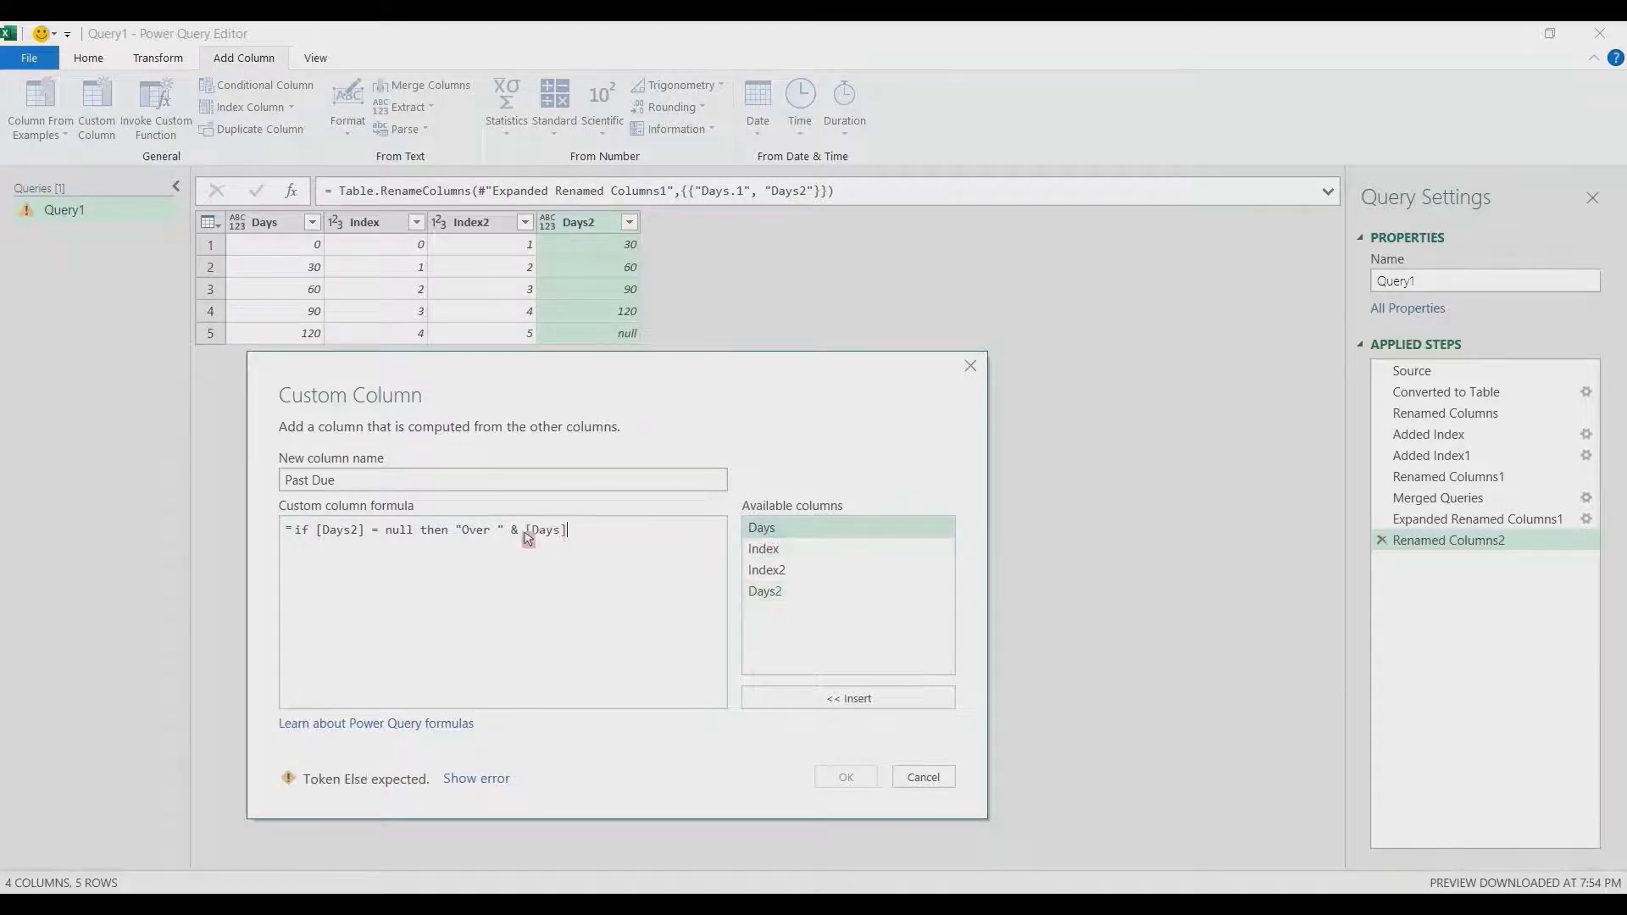
text(Text.From()
click(651, 532)
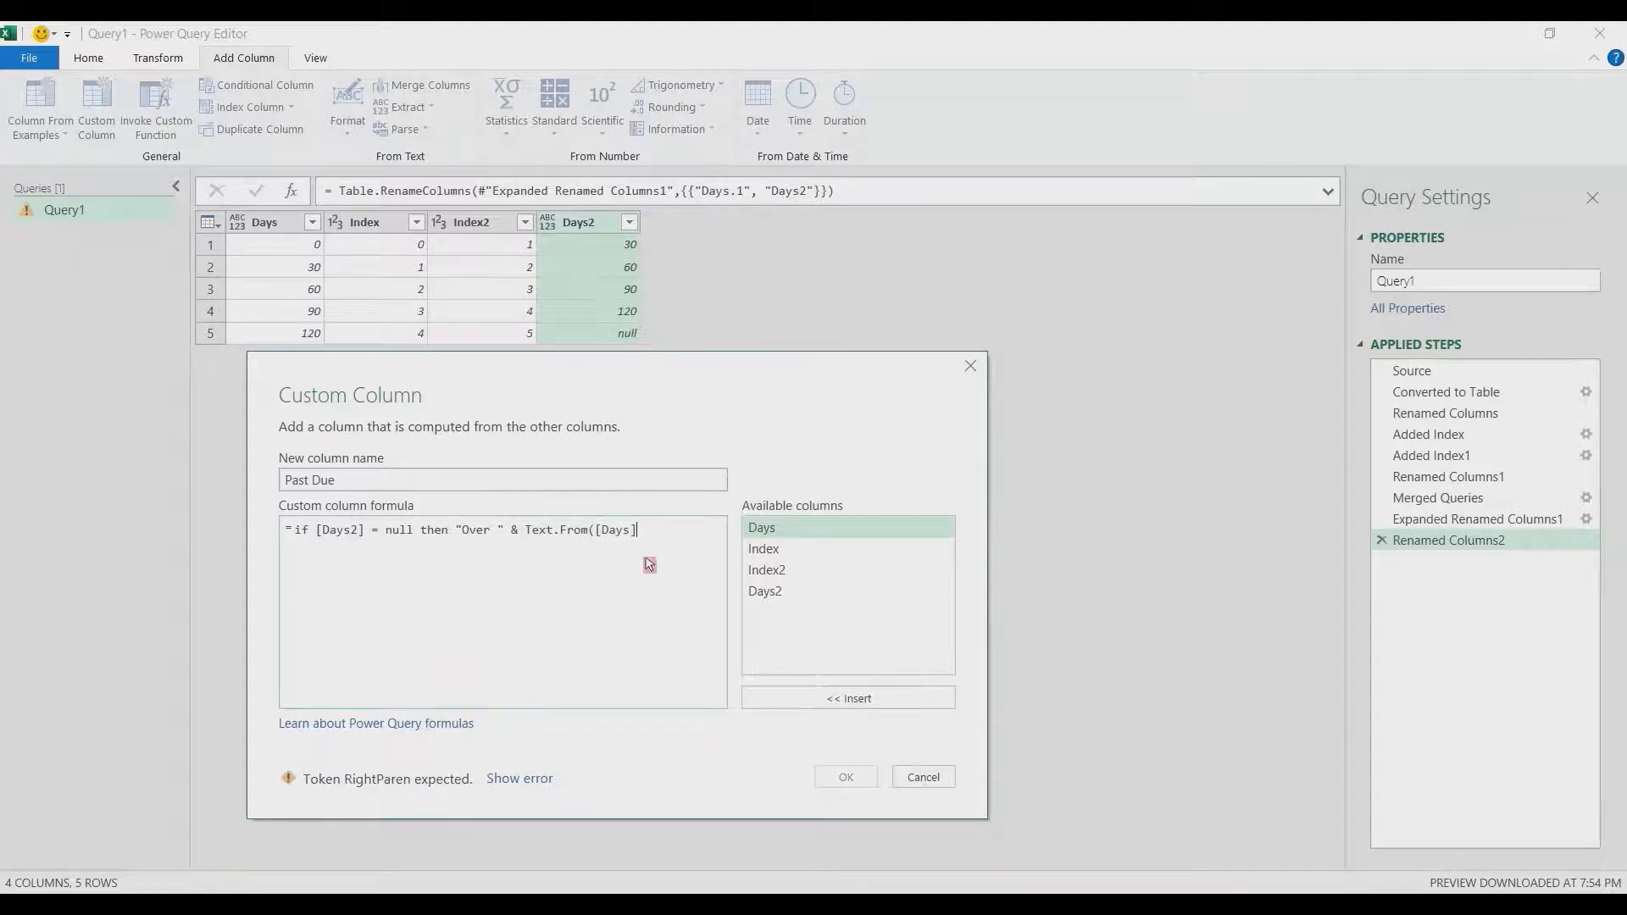
text())
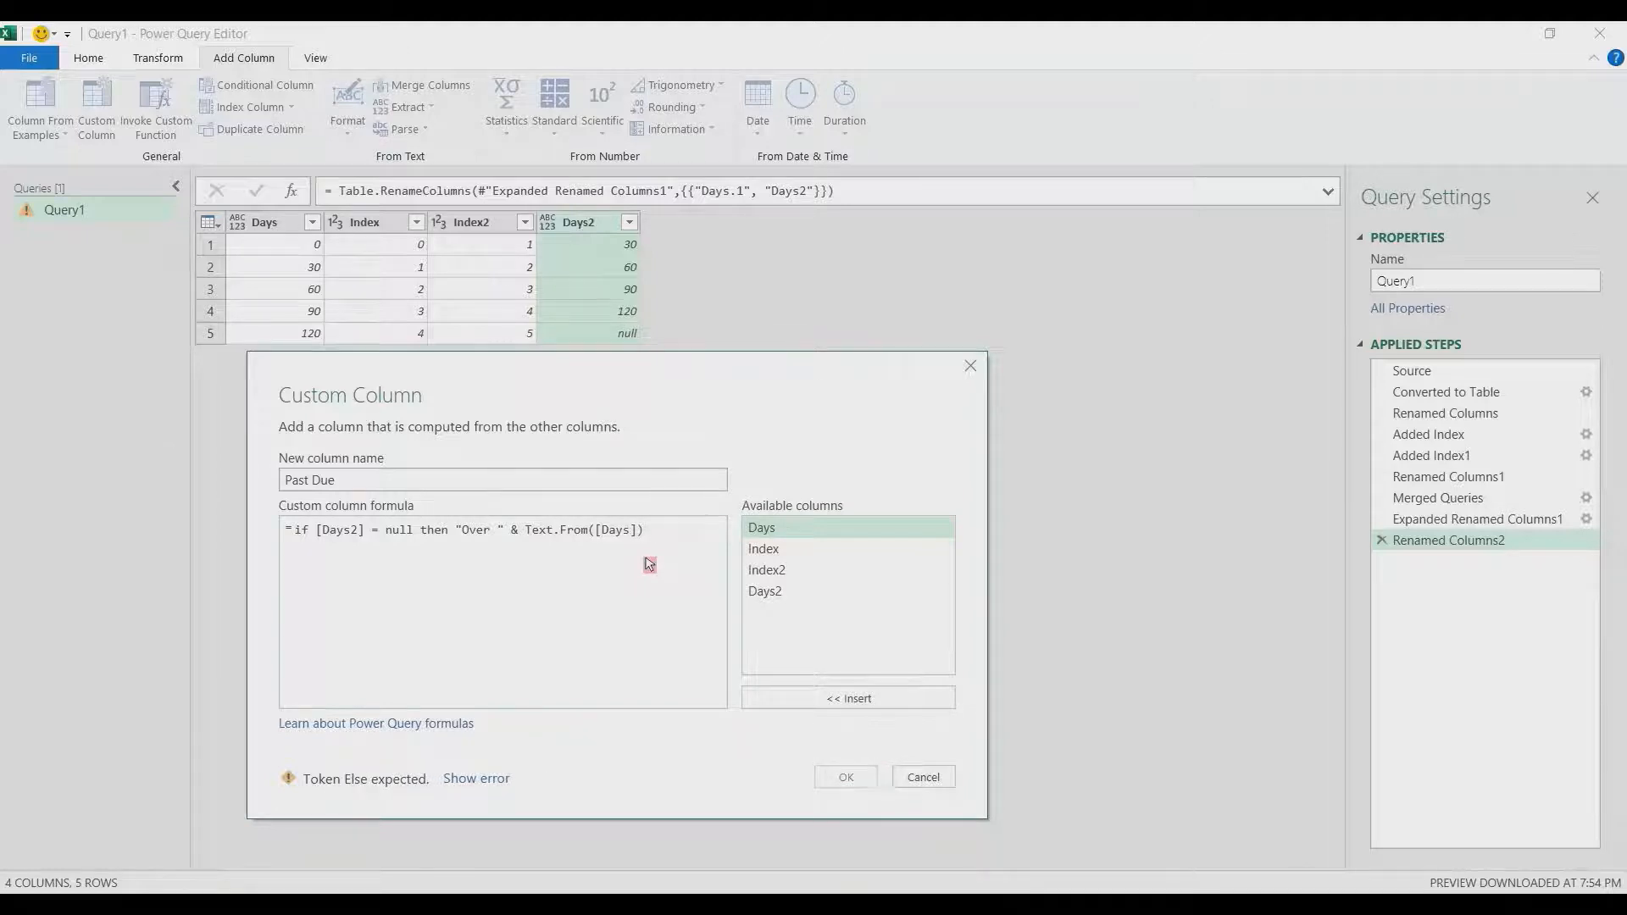
text( & " D)
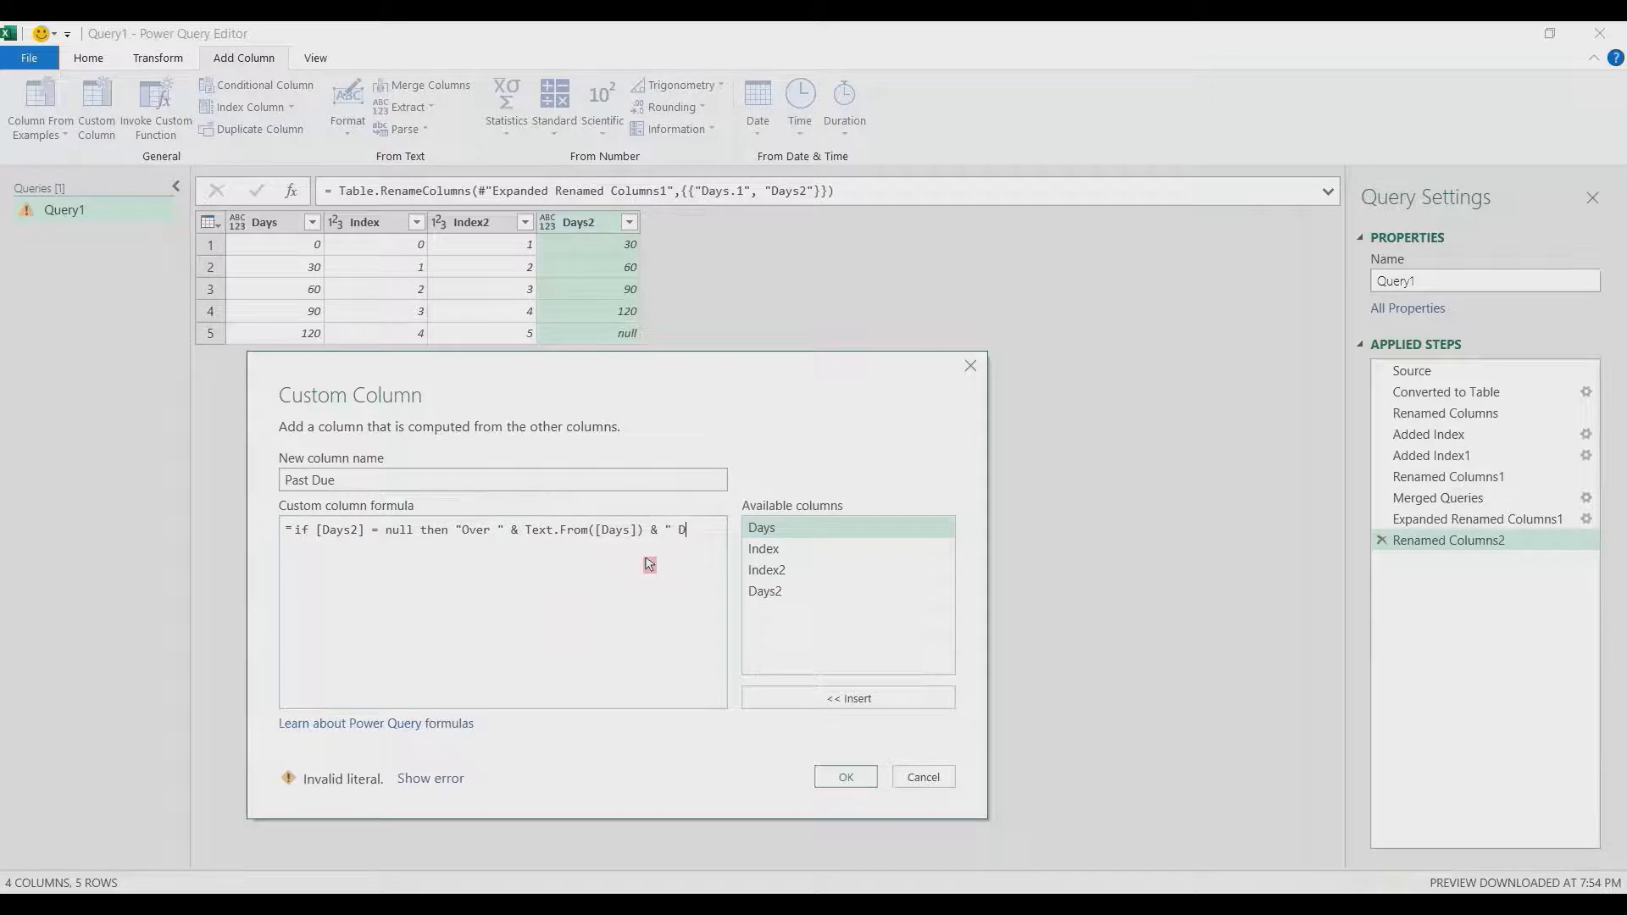
text(ays)
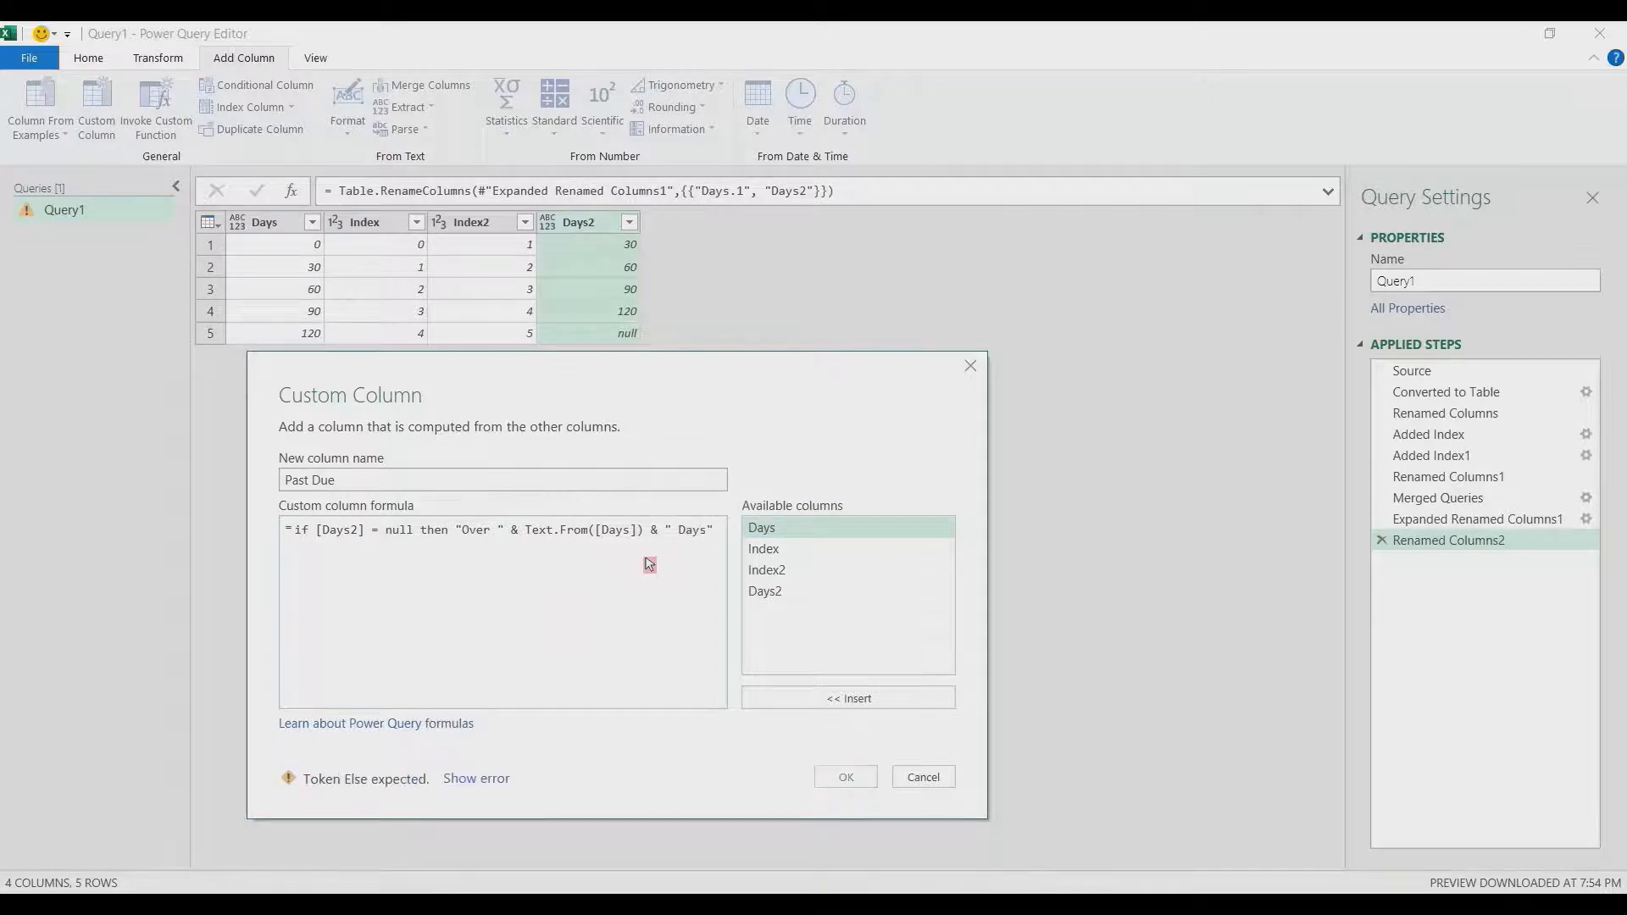
- Add an else branch to the formula that starts with Text.From([Days] + 1) & " - " &
key(Return)
key(Return)
text(else)
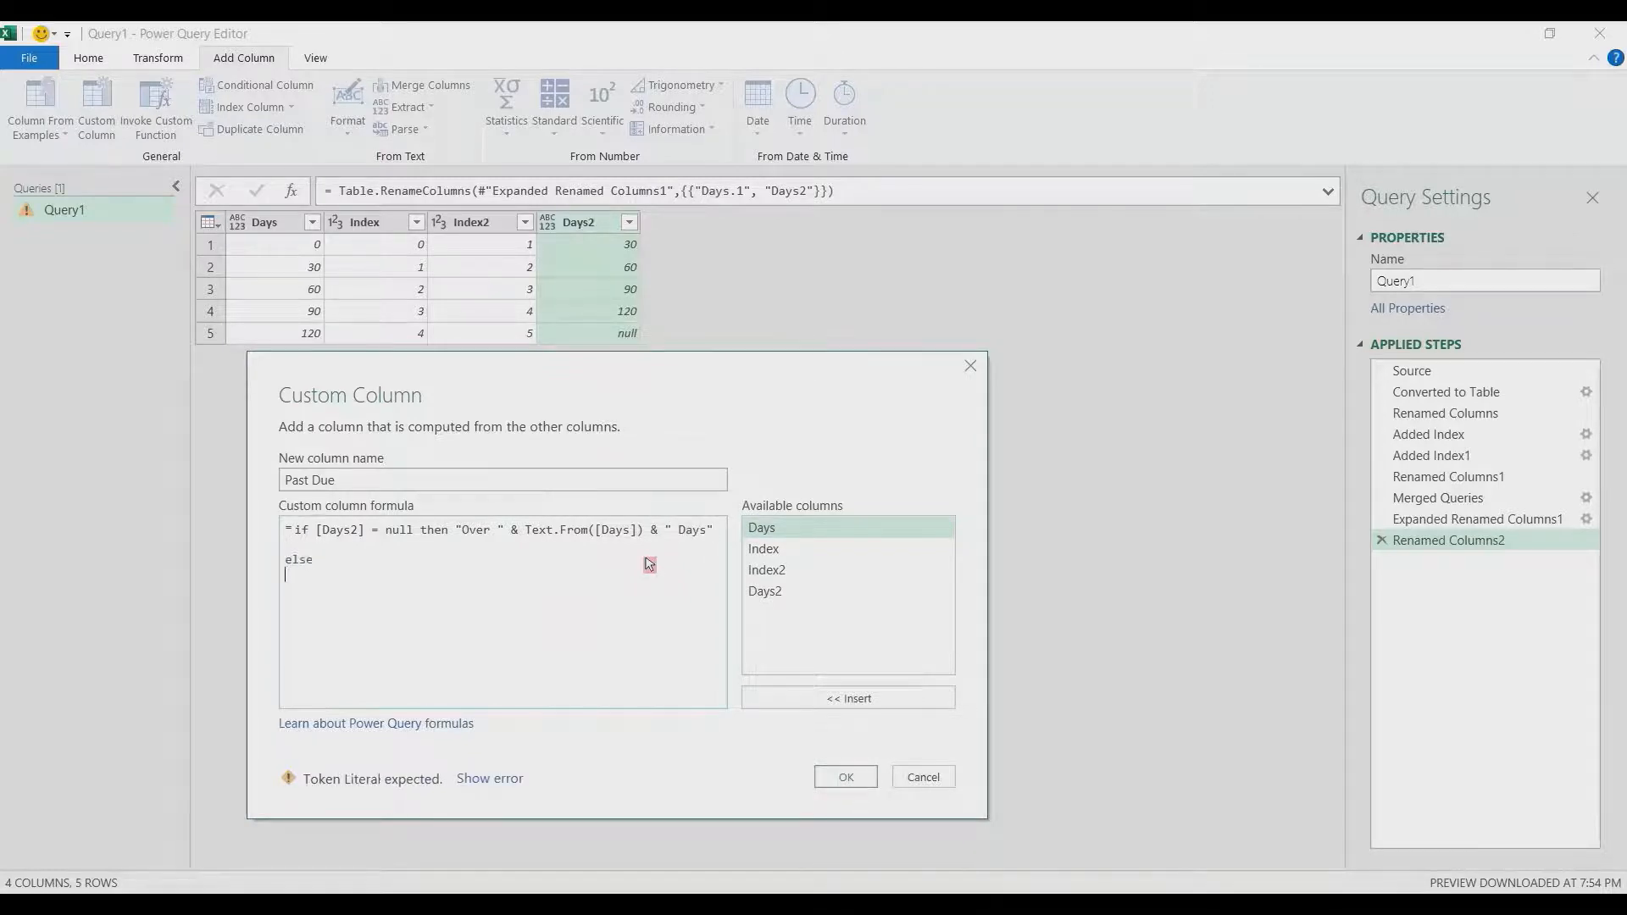
key(Return)
click(788, 531)
double_click(788, 531)
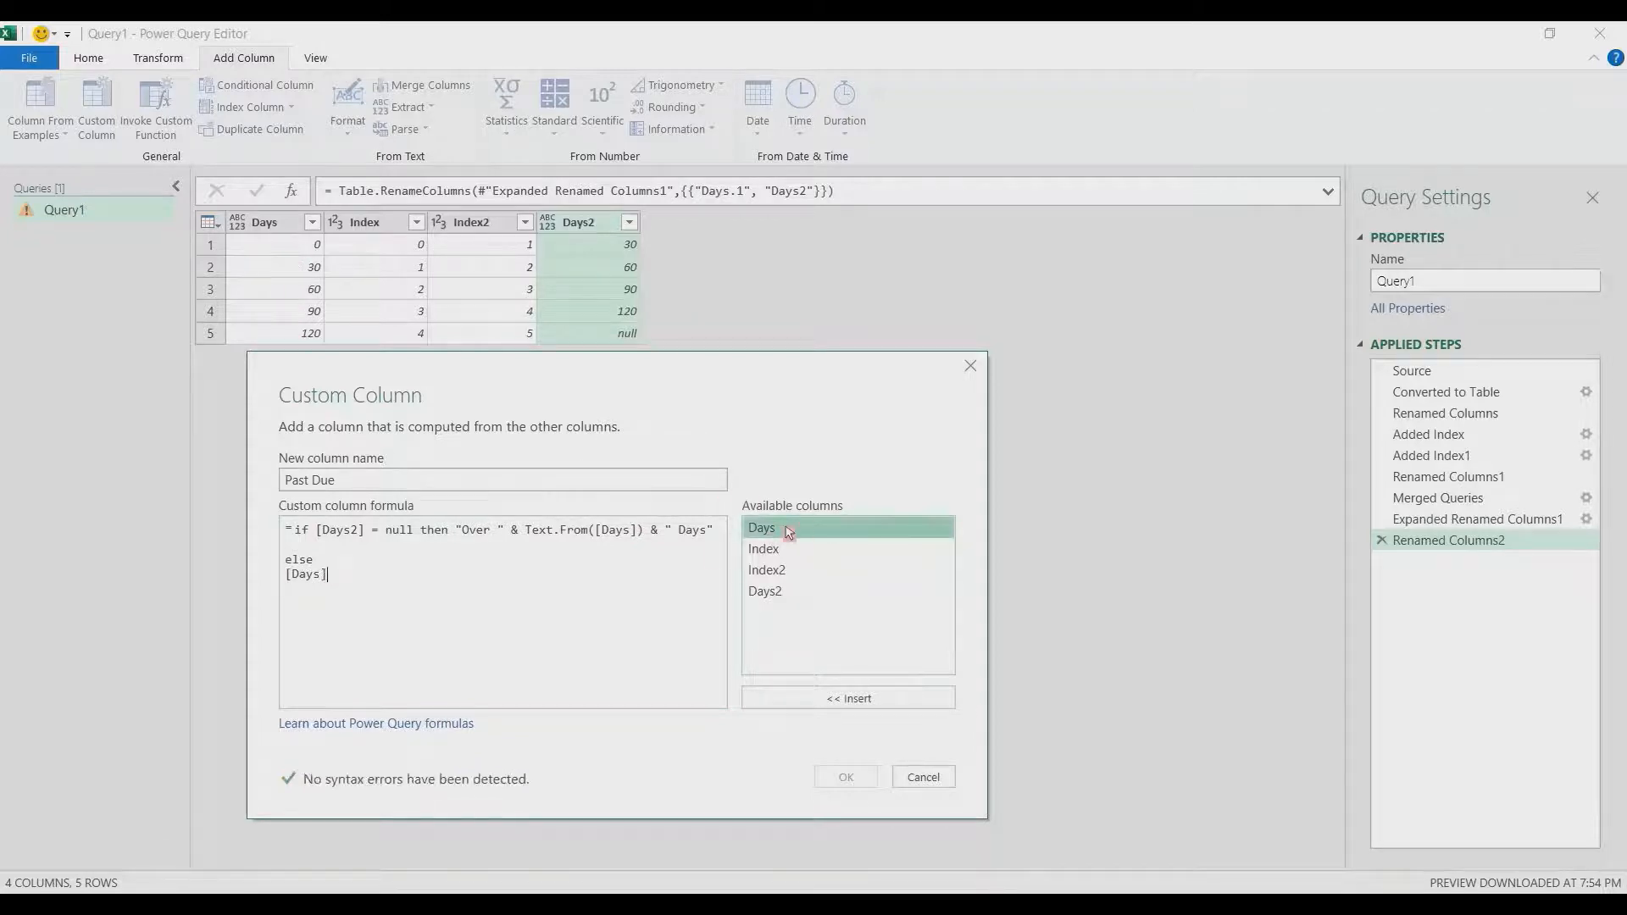
text(+ 1)
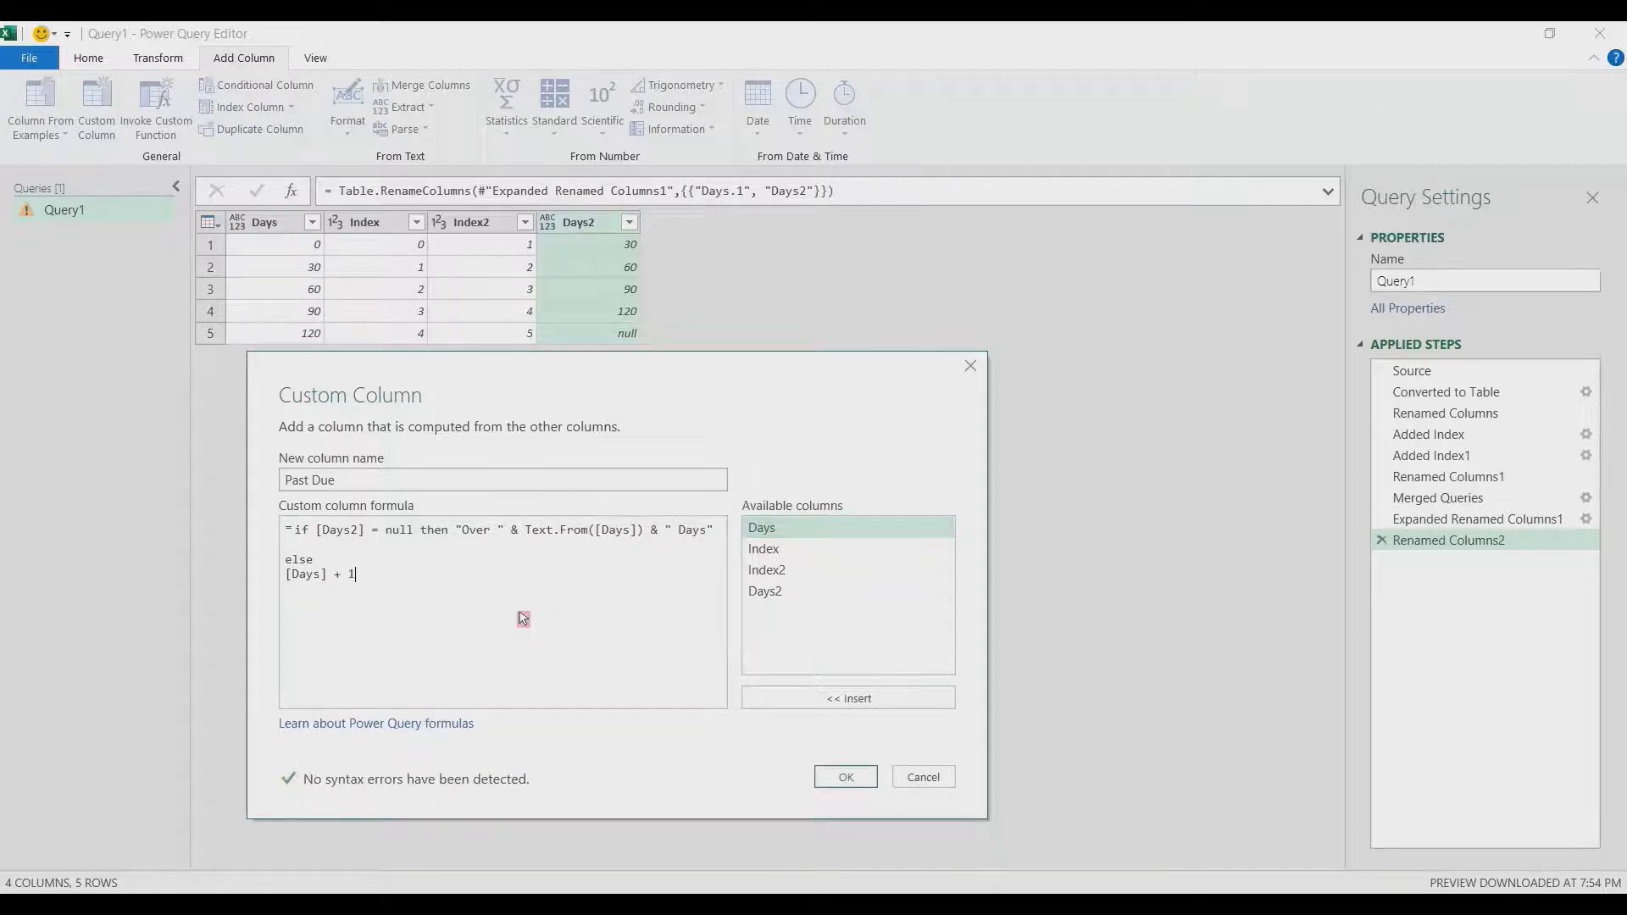
click(285, 580)
text(Text.From()
click(475, 591)
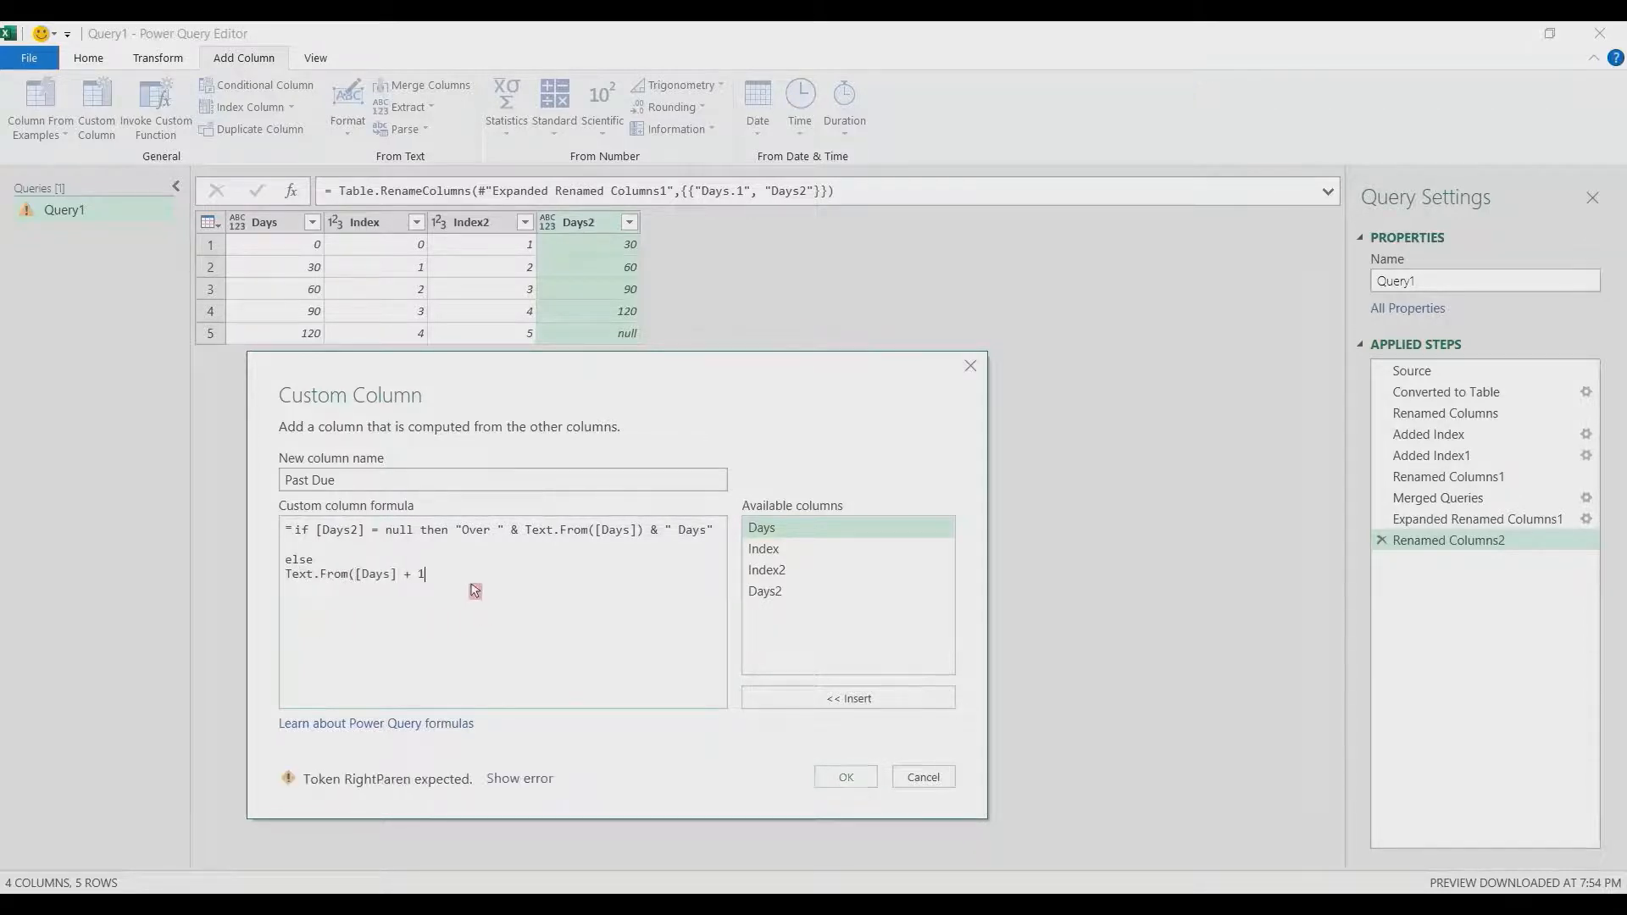
text() )
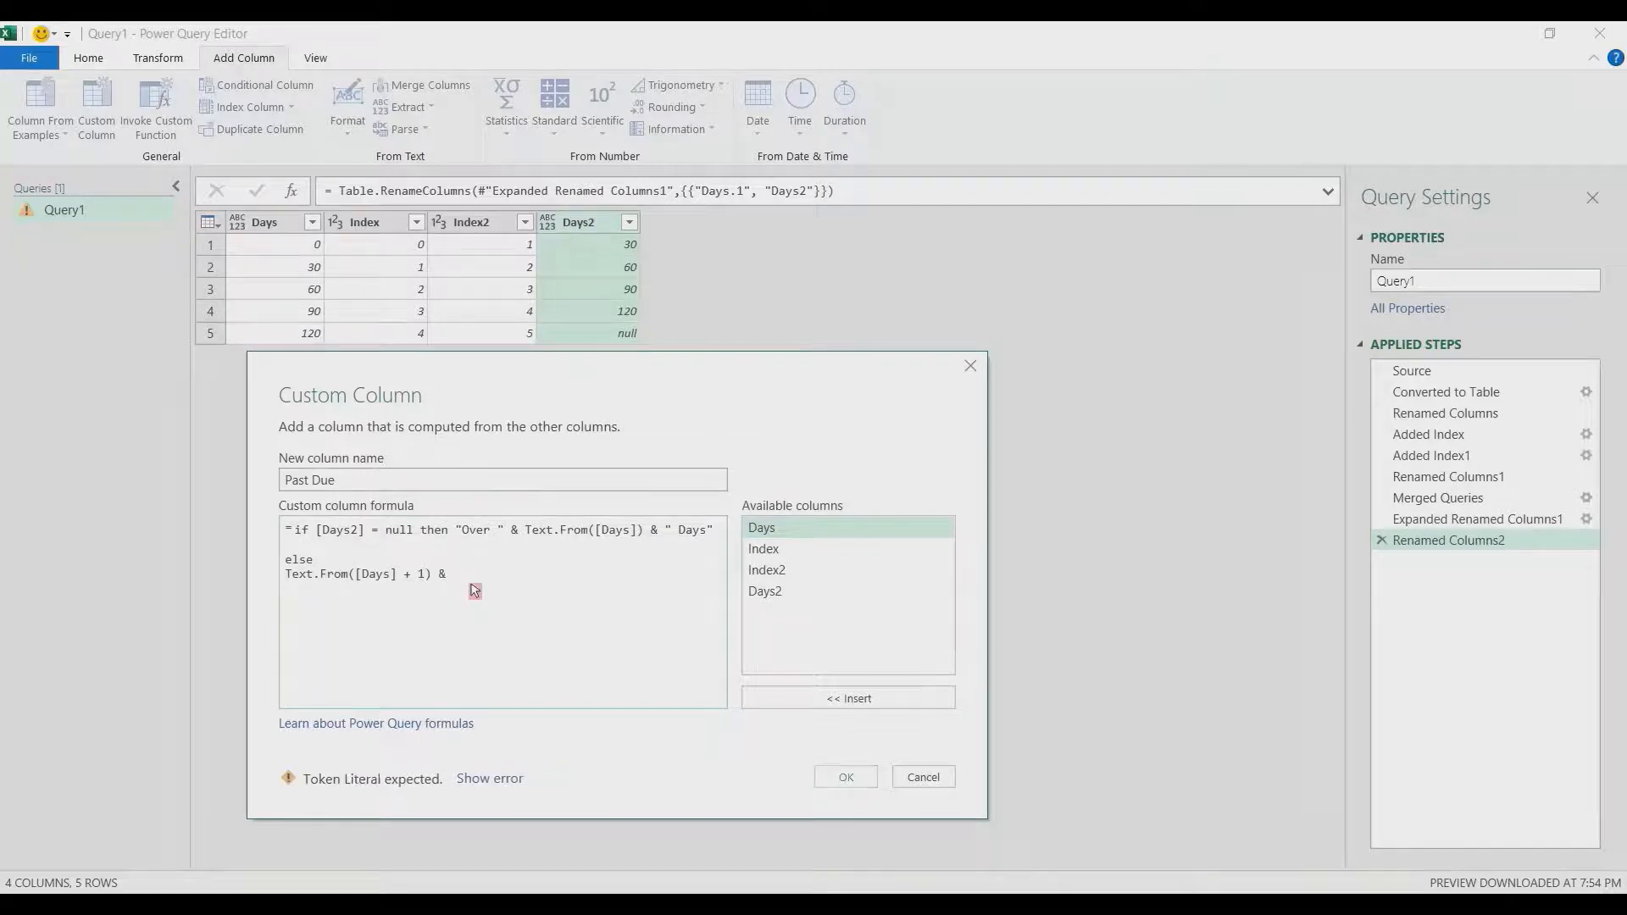
text(& " -)
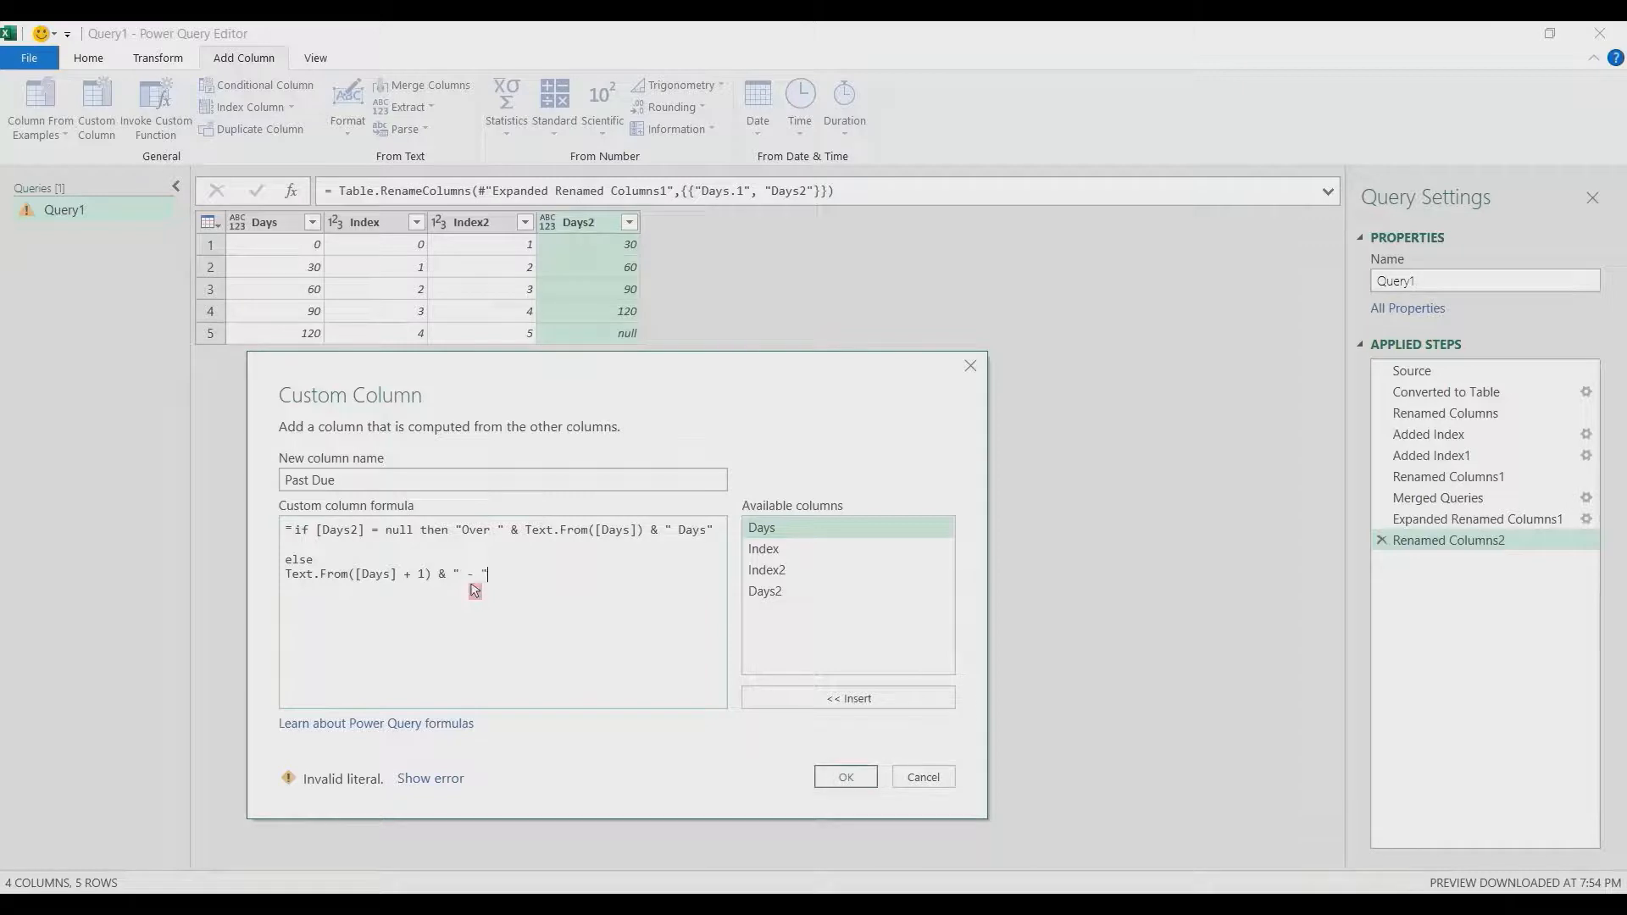
text( " &)
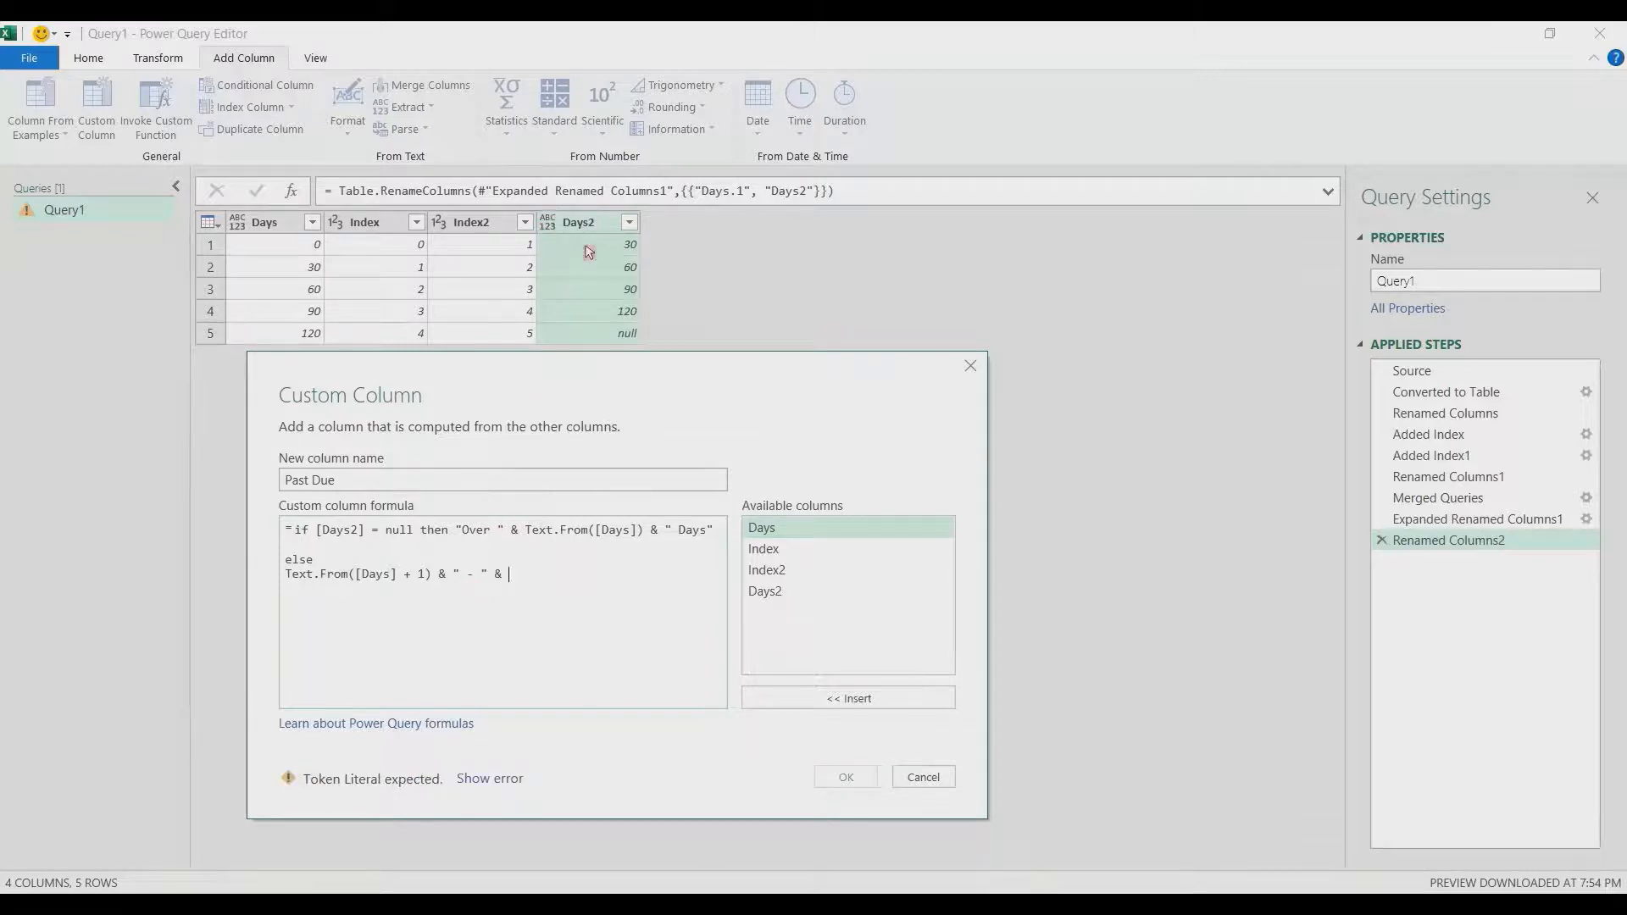
- Complete the else branch with Text.From([Days2]) & " Days" and create the Past Due column
double_click(788, 598)
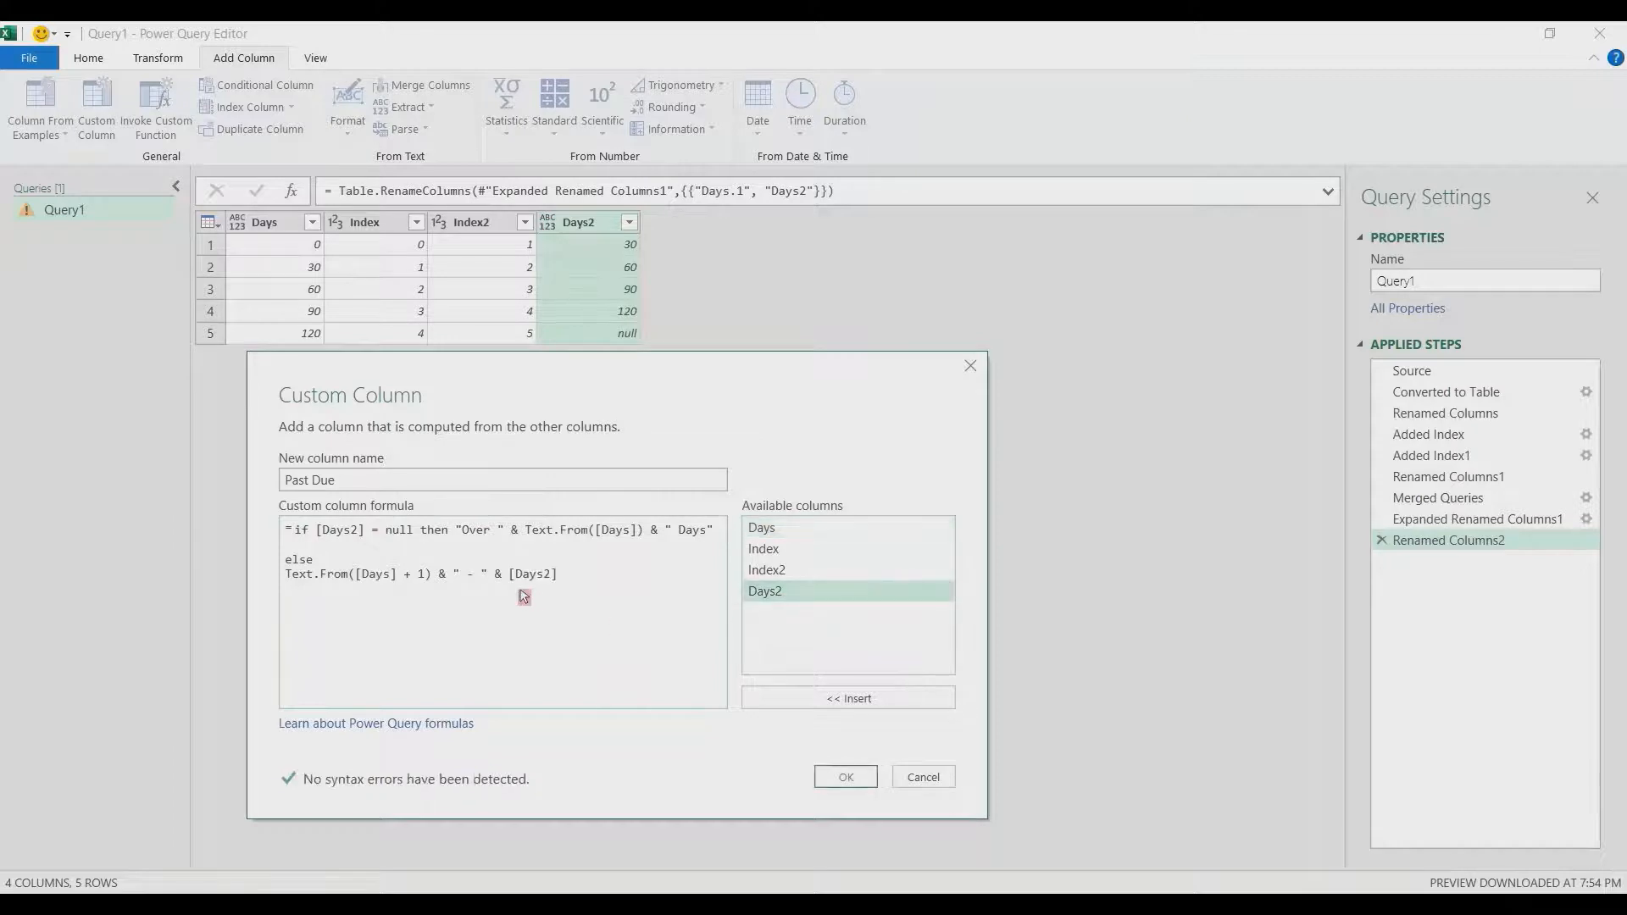
text(Text.From()
click(671, 585)
text() &)
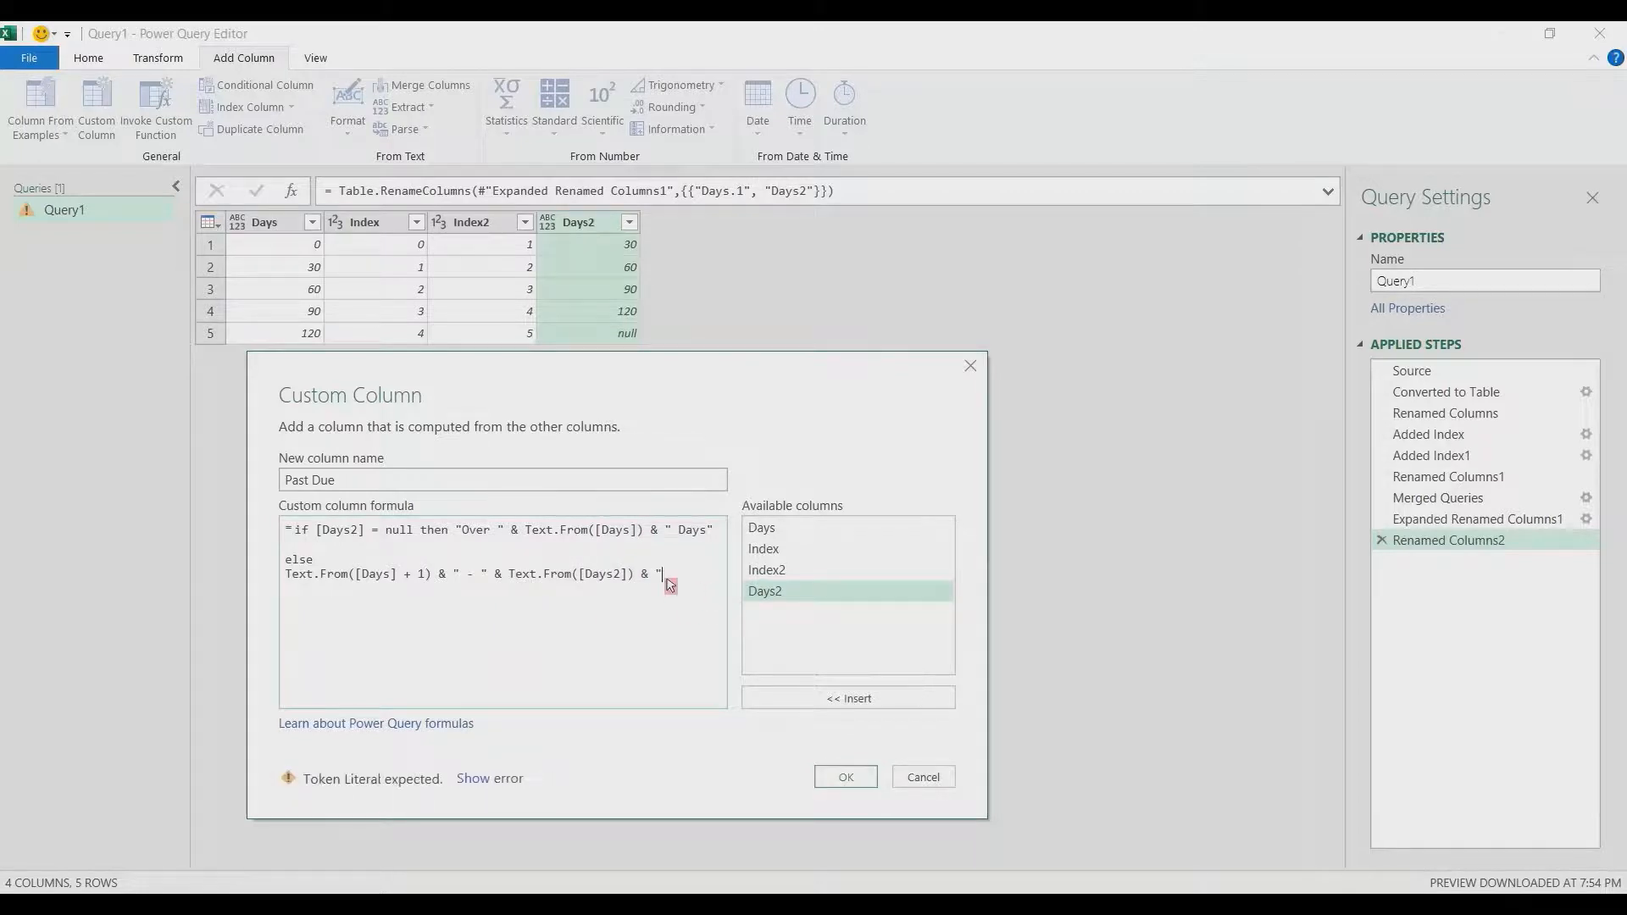
text( " Days)
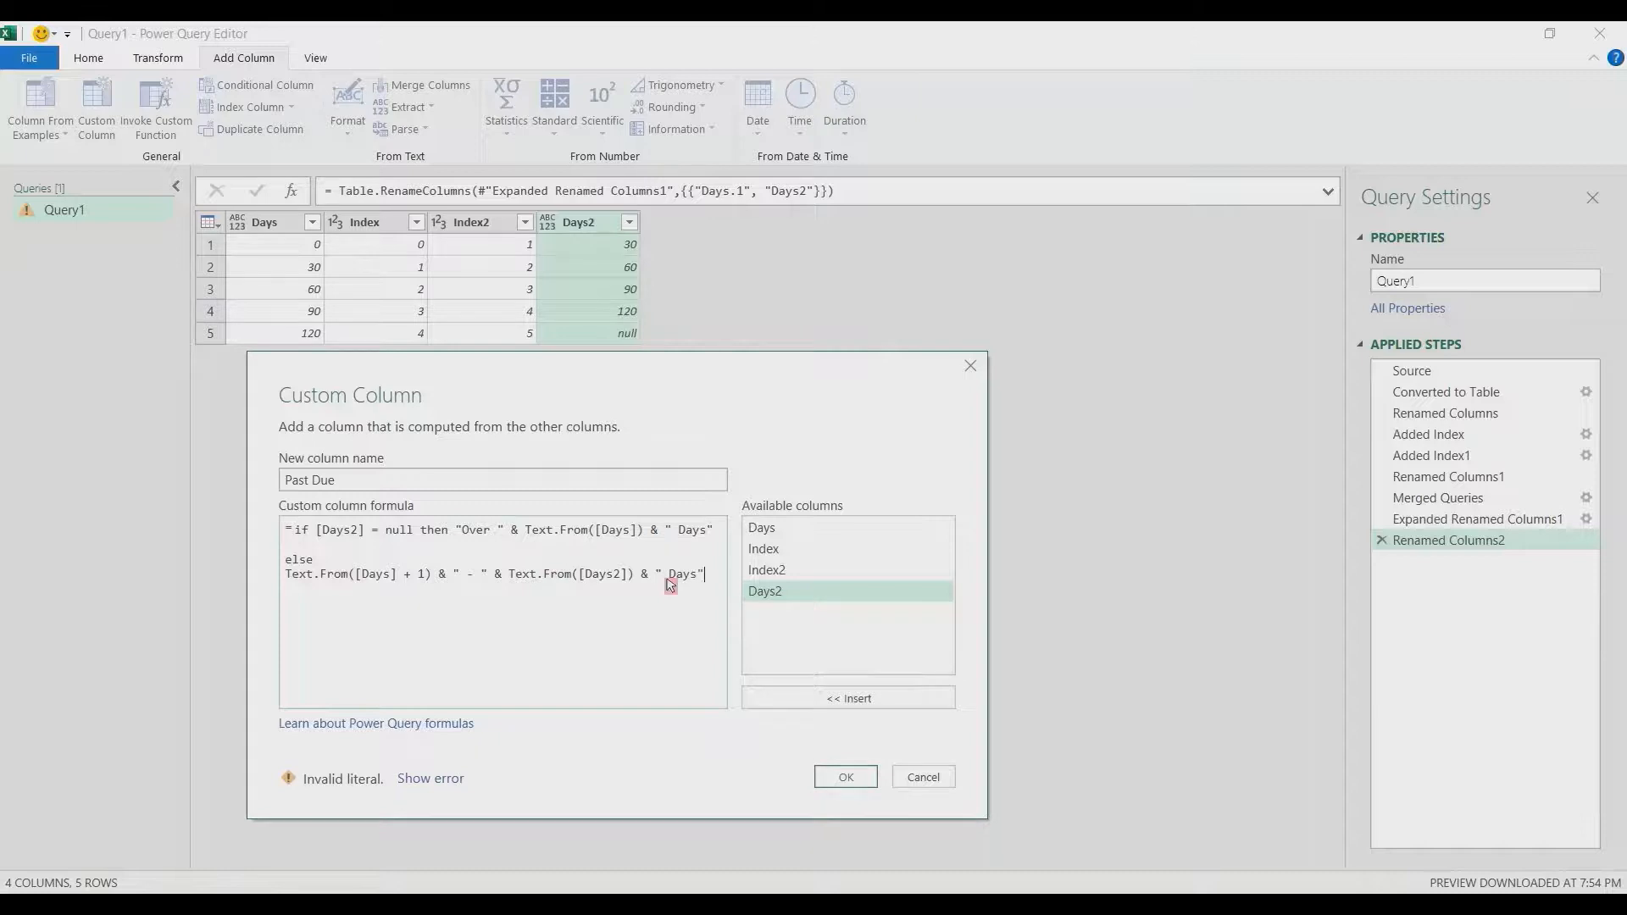
text(")
click(846, 776)
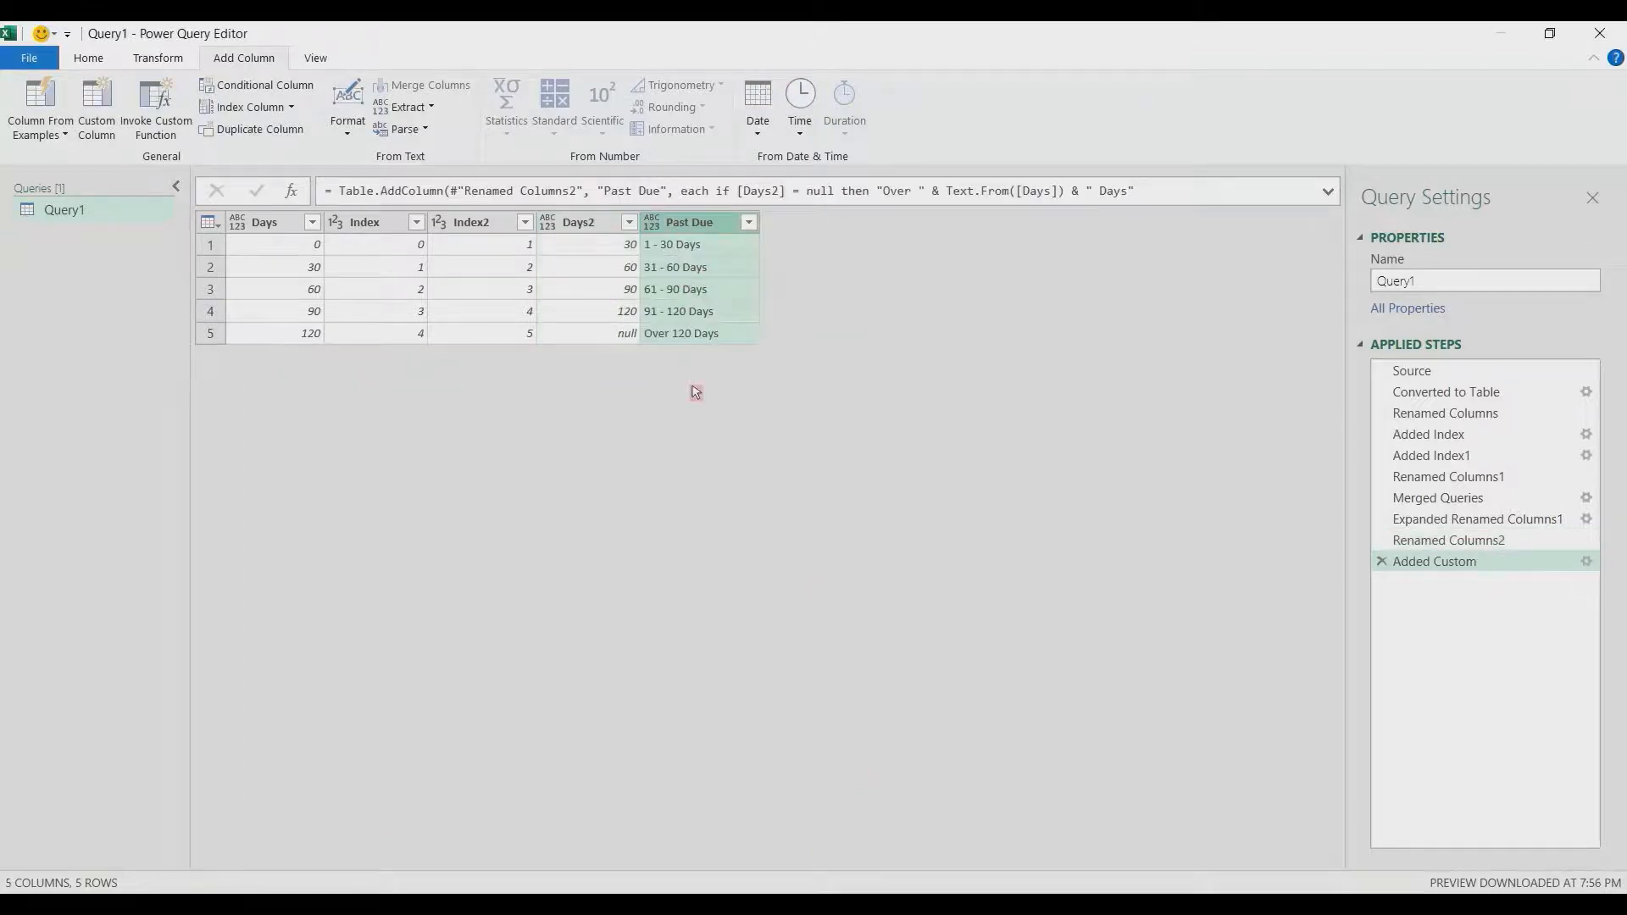
- Remove the Index, Index2 and Days2 columns from the table
click(379, 227)
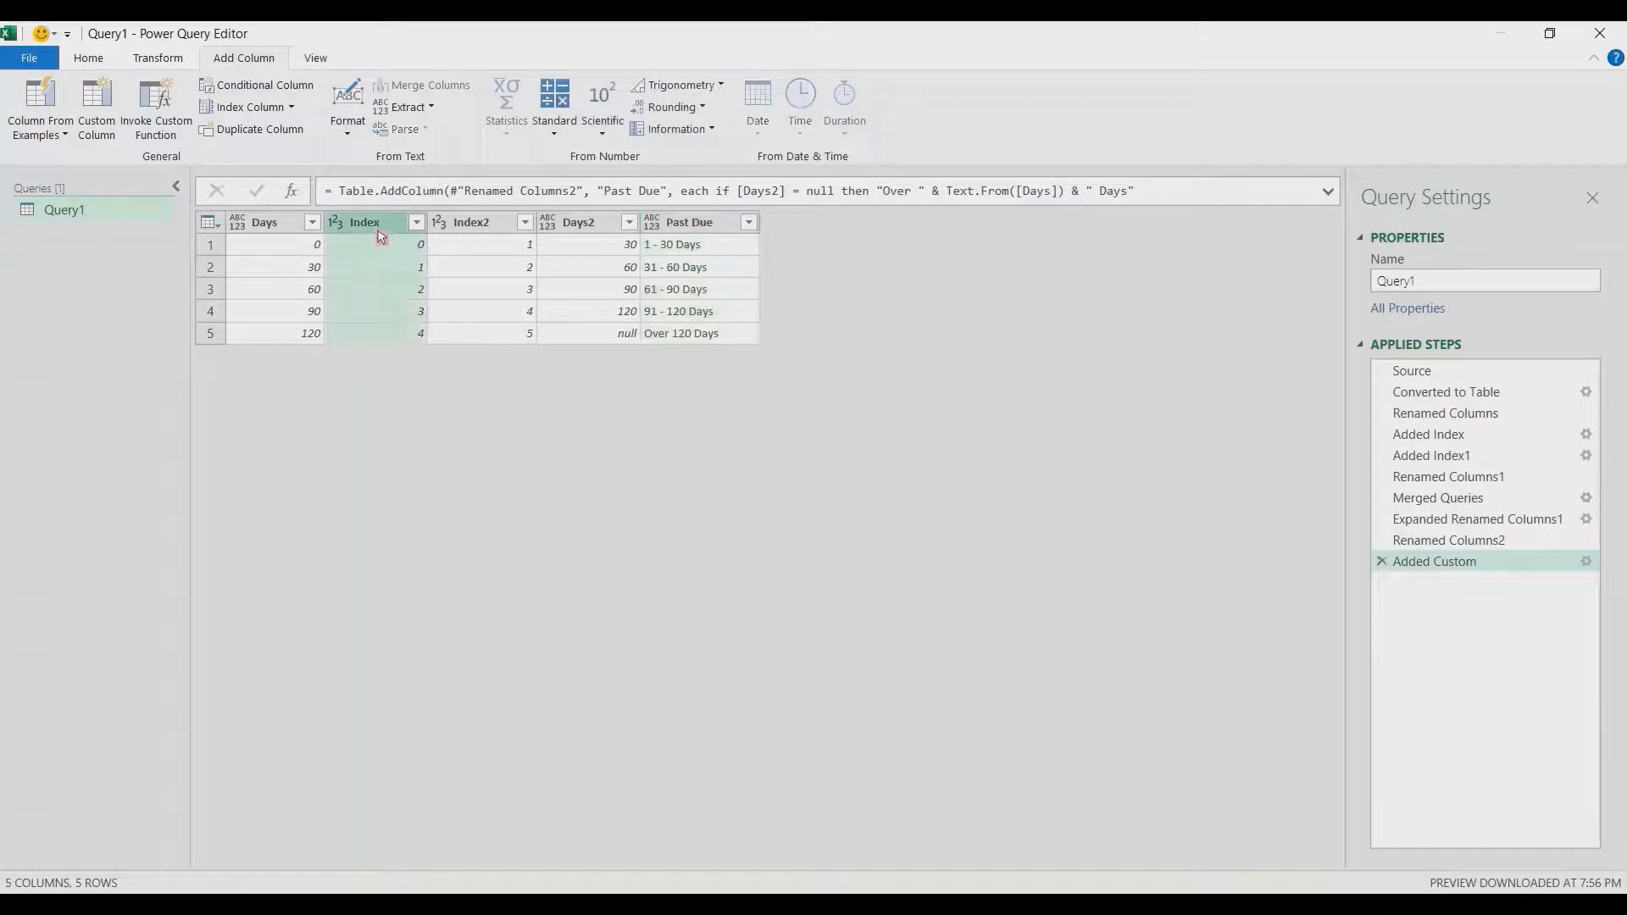
ctrl+click(467, 226)
ctrl+click(576, 222)
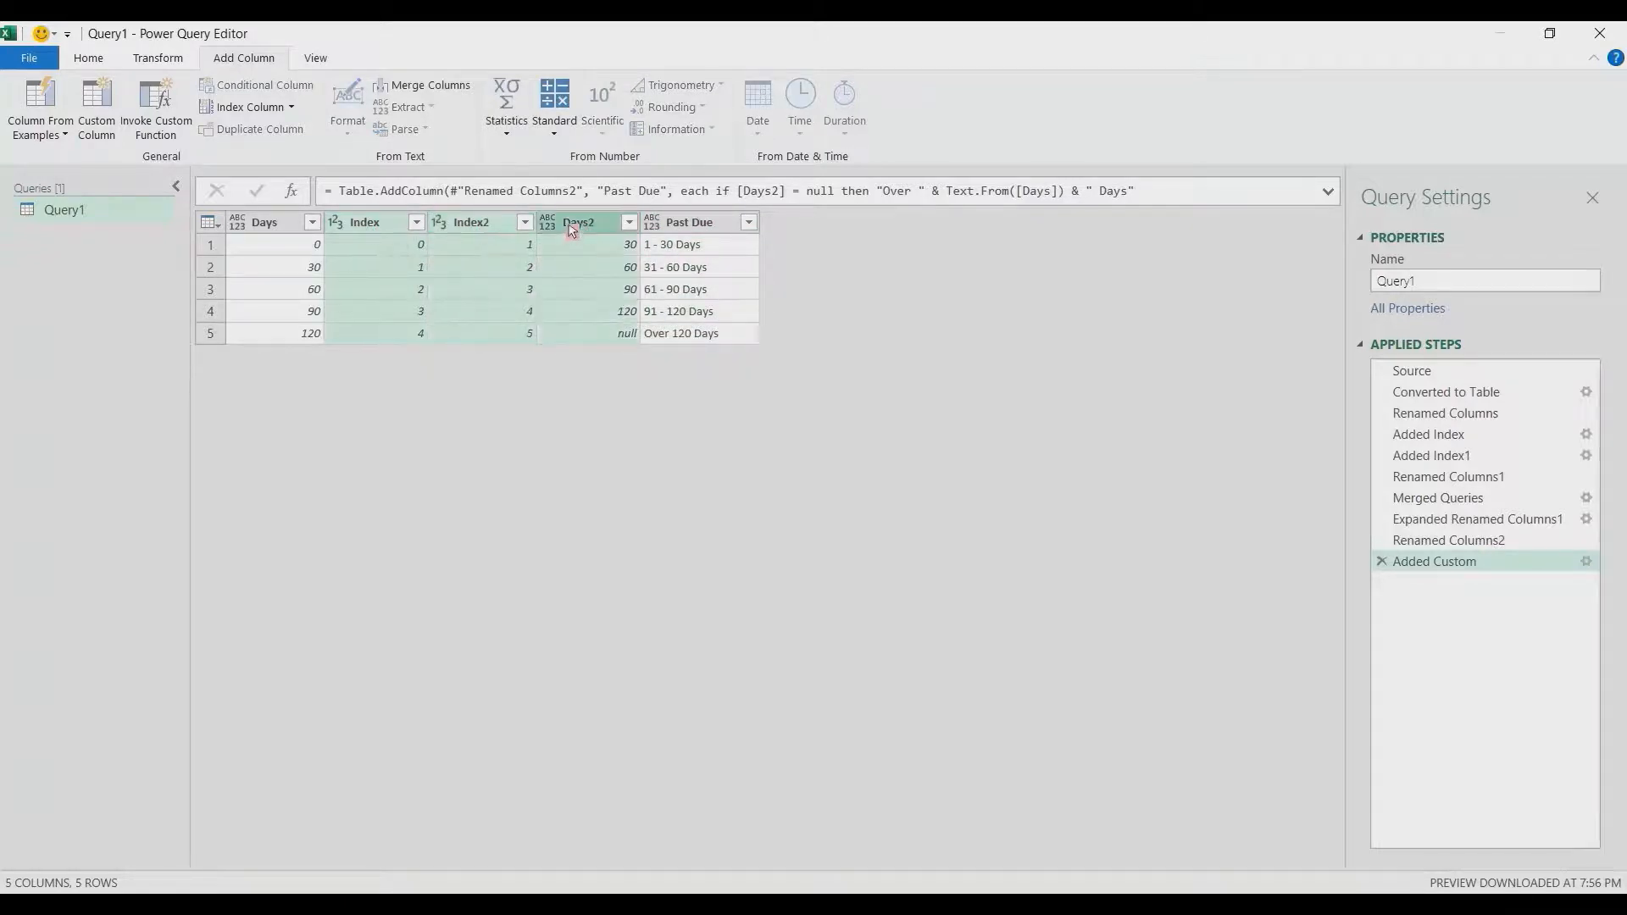
right_click(568, 224)
click(624, 271)
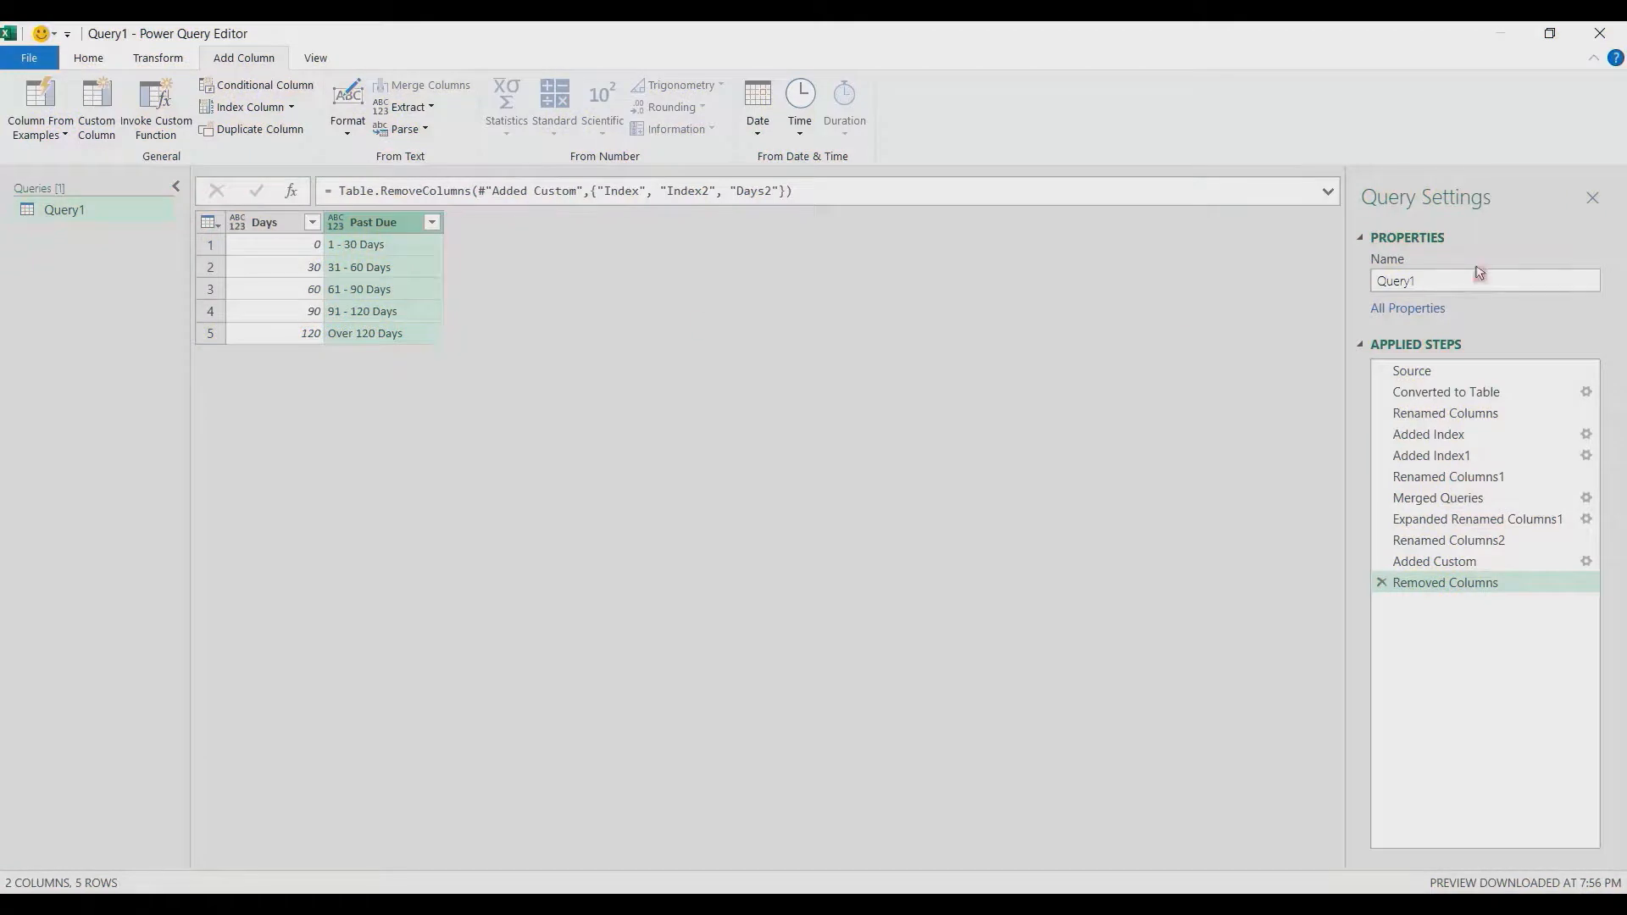
- Rename the query as fxPastDueDaysLabel
click(1456, 284)
text(f)
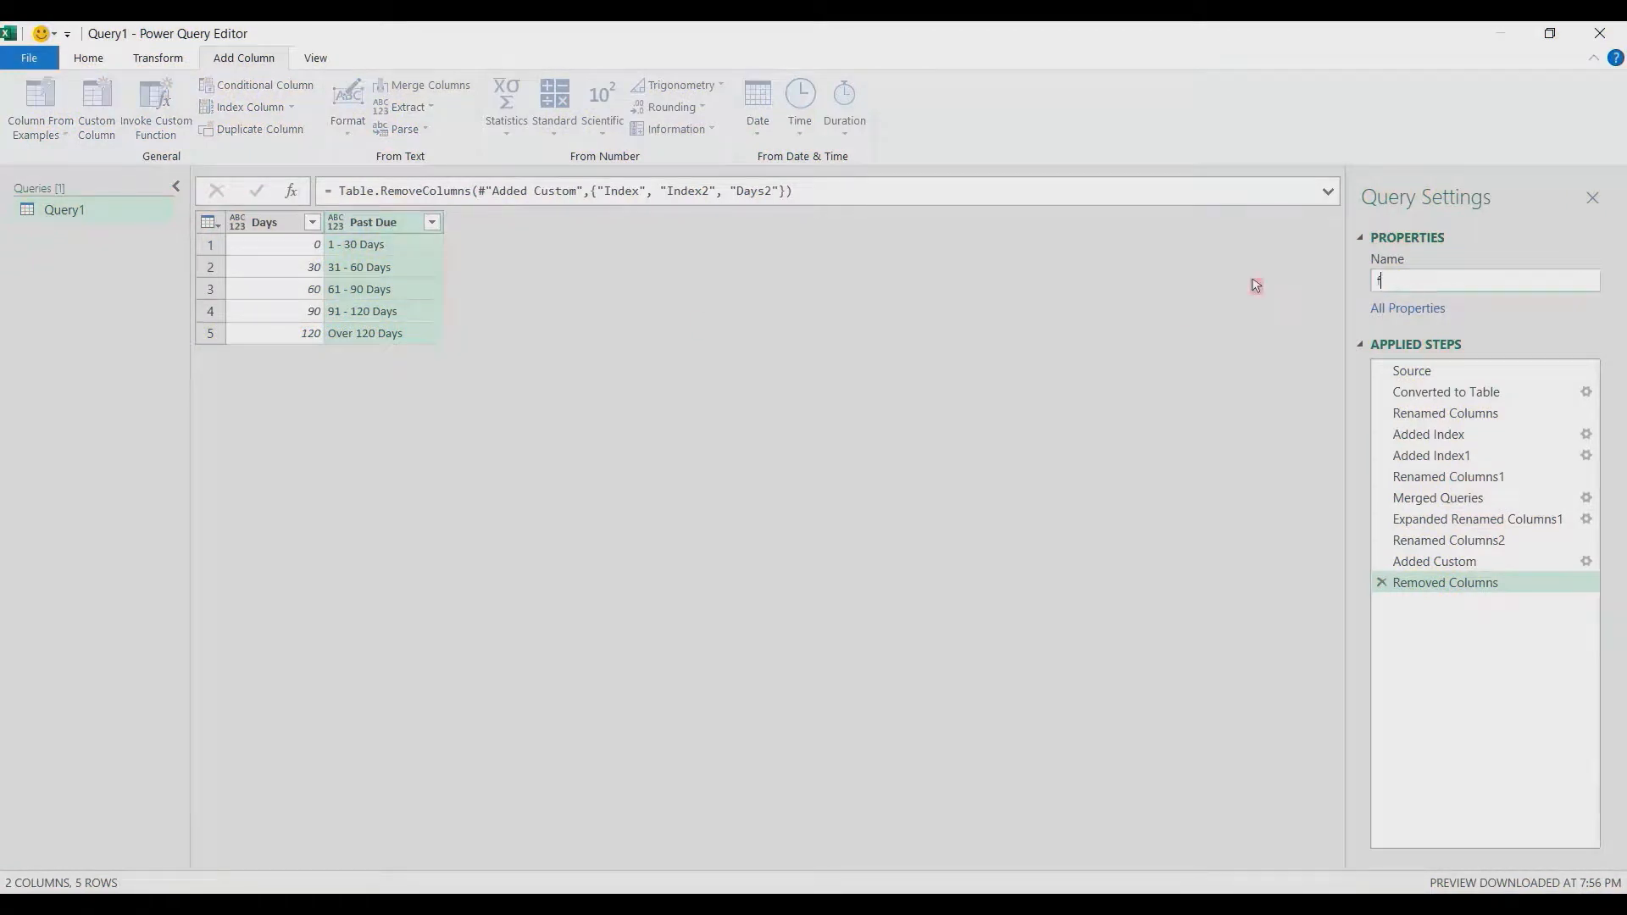
text(xPastDueDaysLabel)
key(Return)
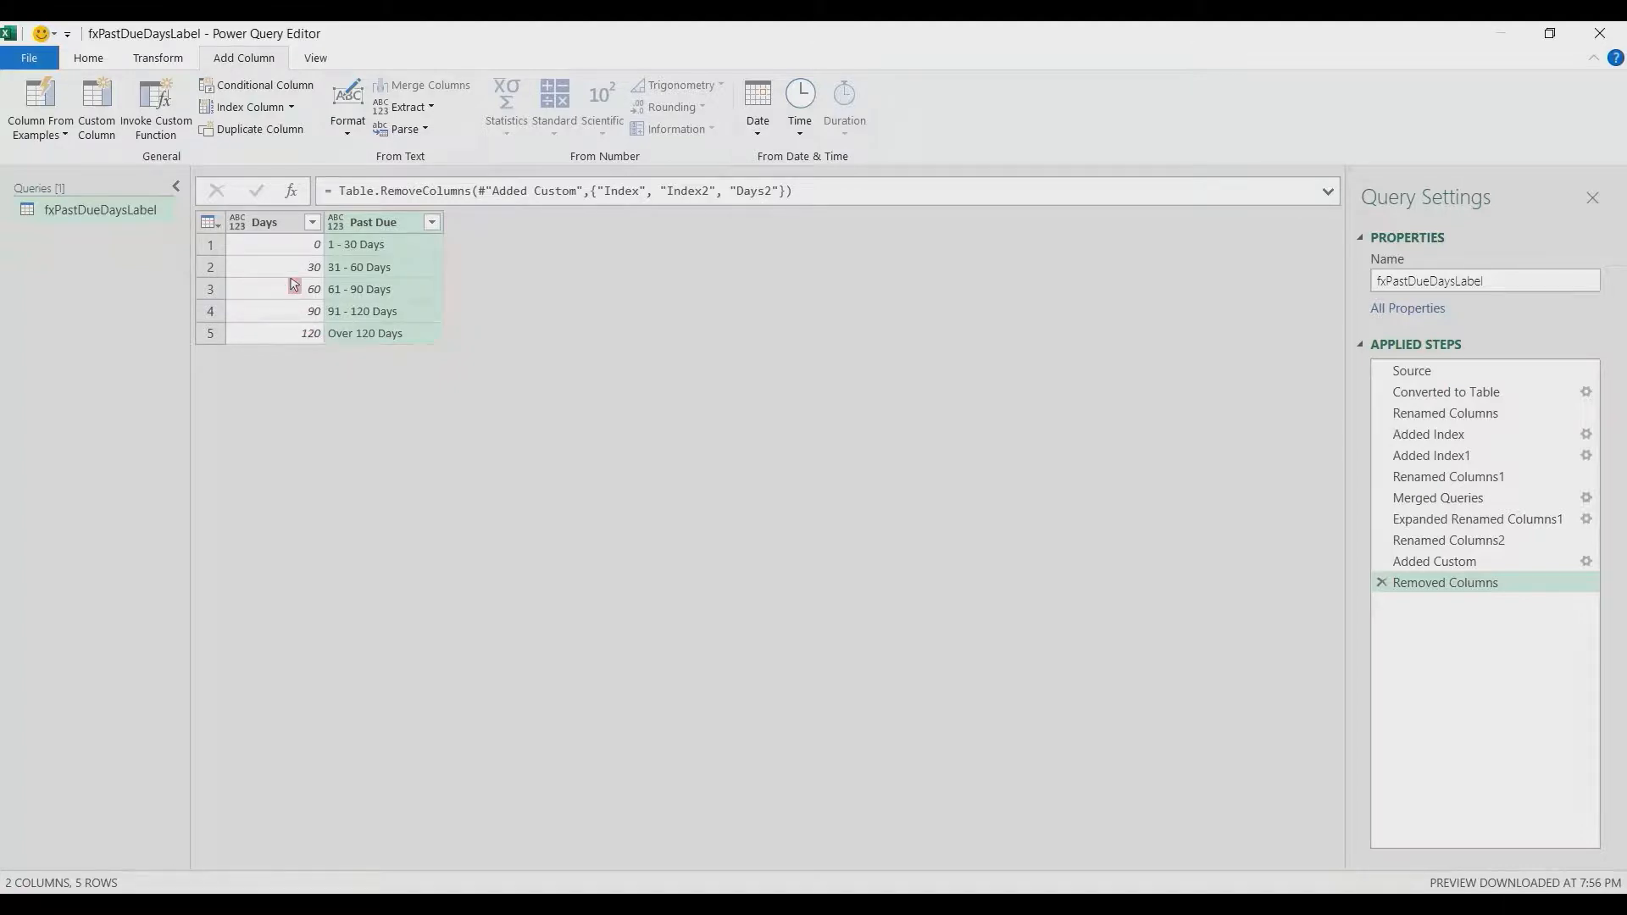
- Add the function header (Count as number, Increment as number) as any => above let in the query's M code
click(314, 58)
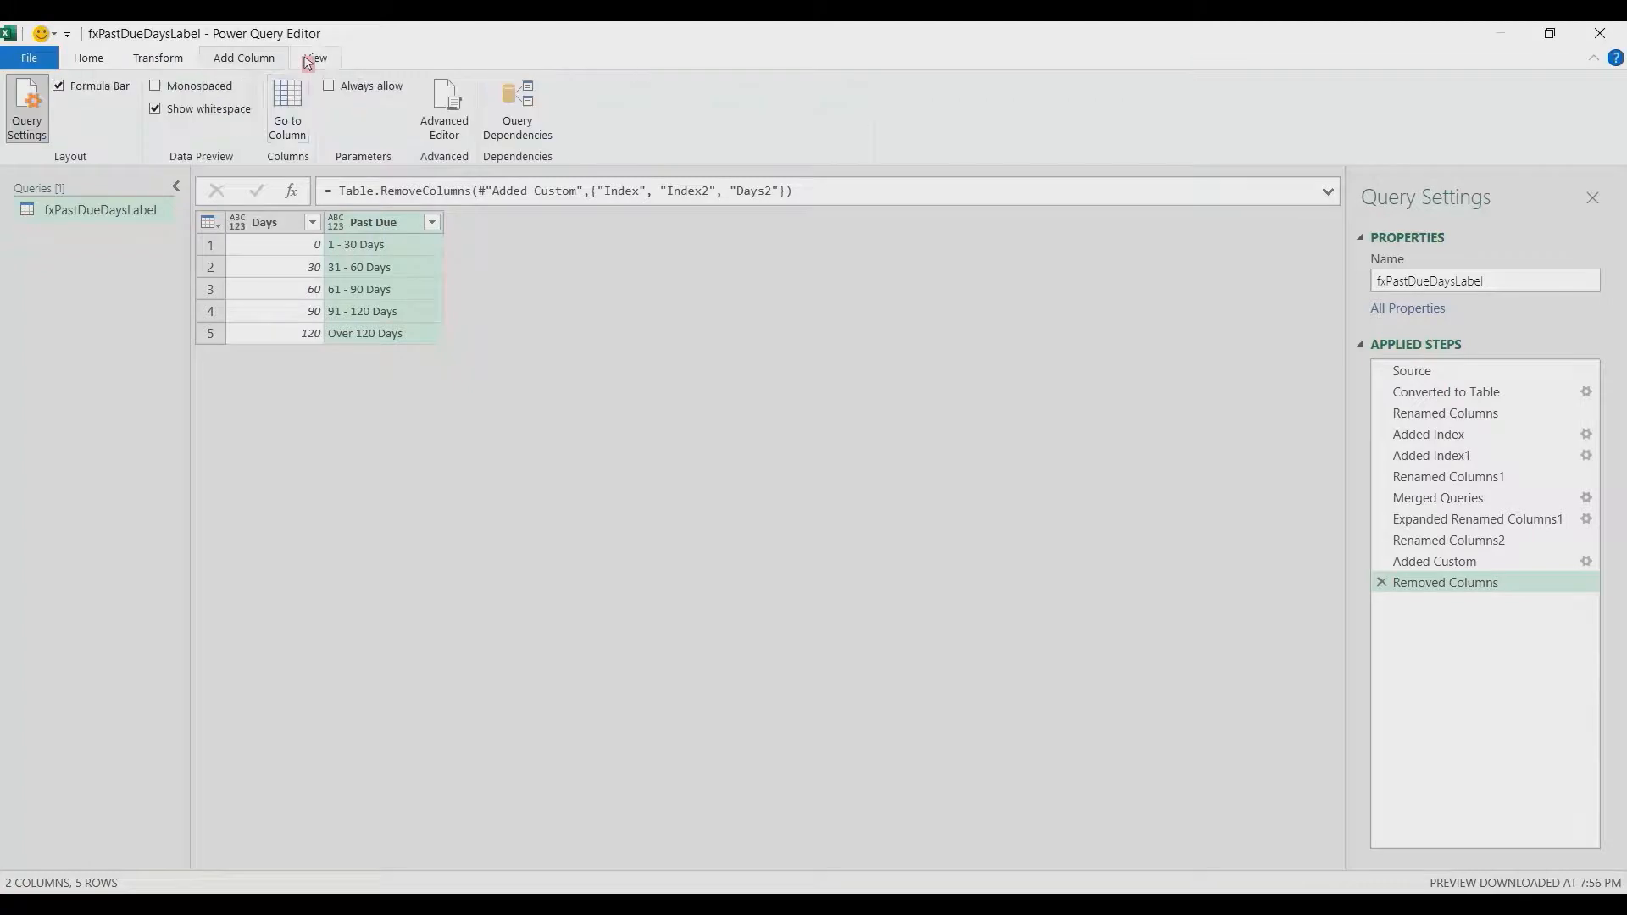
click(440, 115)
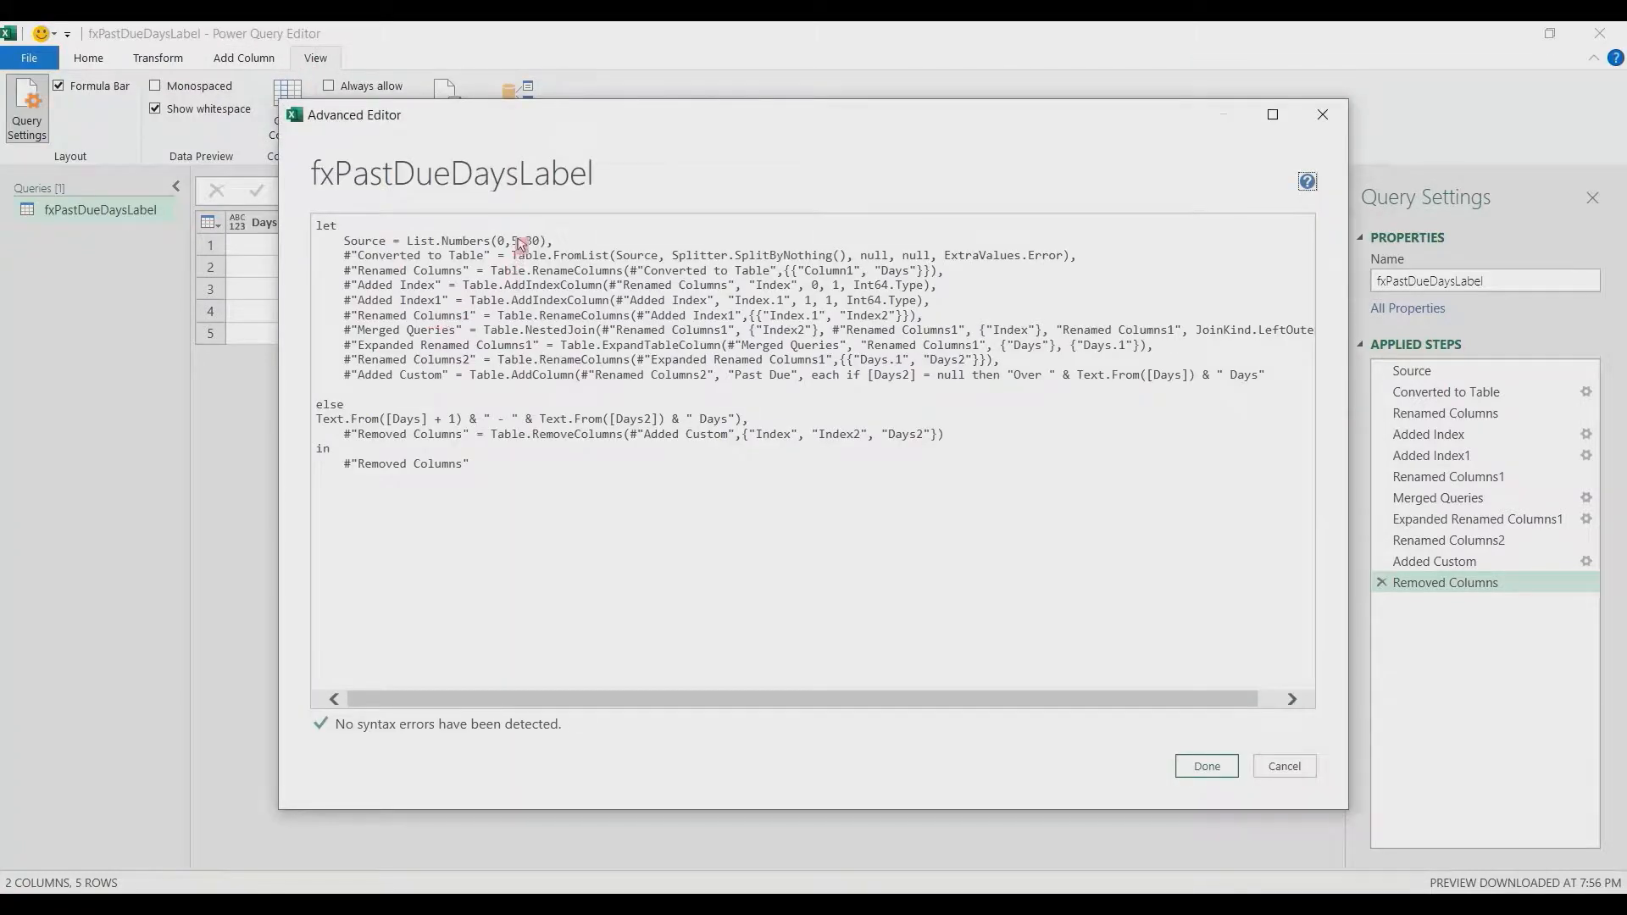
drag(505, 242, 519, 242)
double_click(532, 241)
click(318, 226)
key(Return)
key(Return)
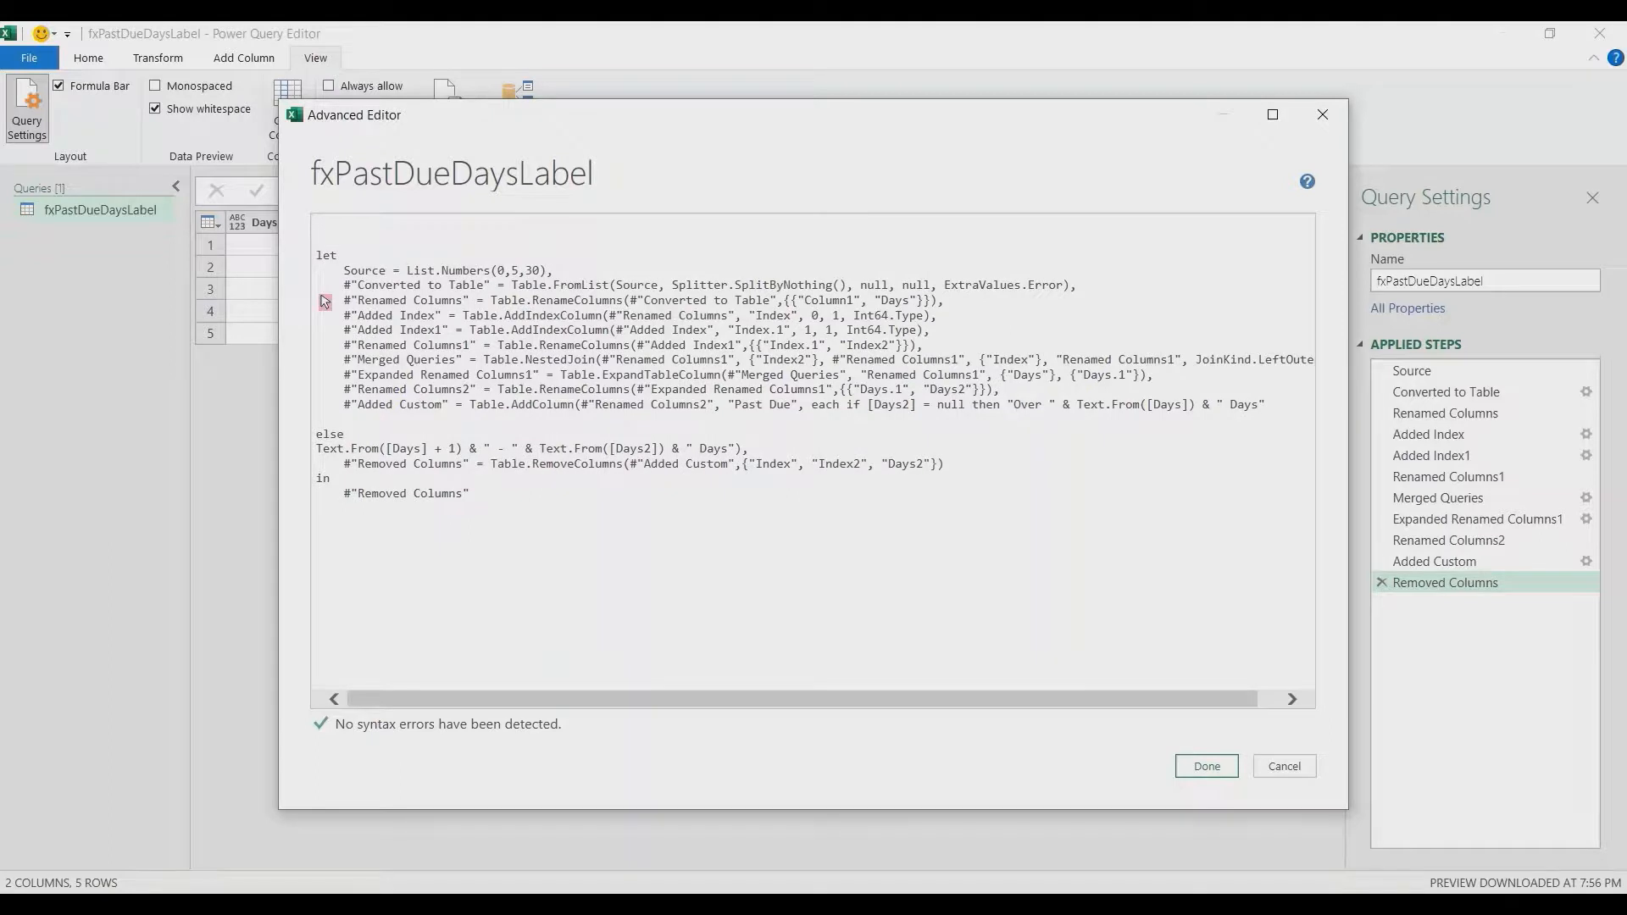
text((Count as number, Increment as number))
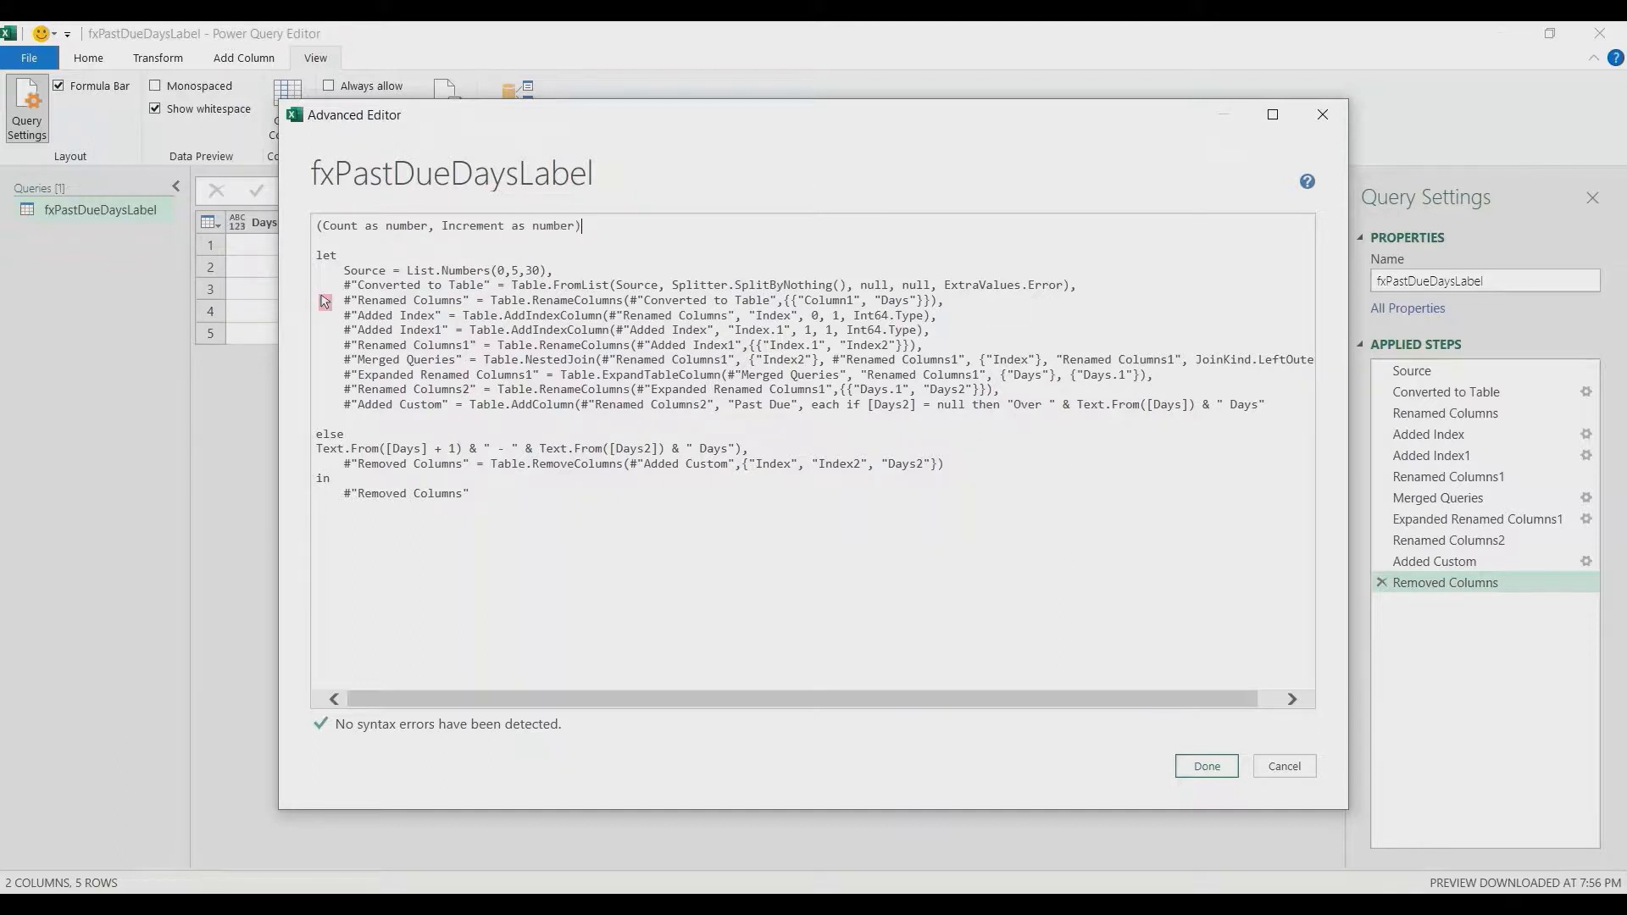
text( as any =>)
- Replace the 5 and 30 in the List.Numbers source step with Count and Increment, and apply the code
click(518, 272)
key(BackSpace)
text(Count)
key(BackSpace)
key(BackSpace)
text(Increment)
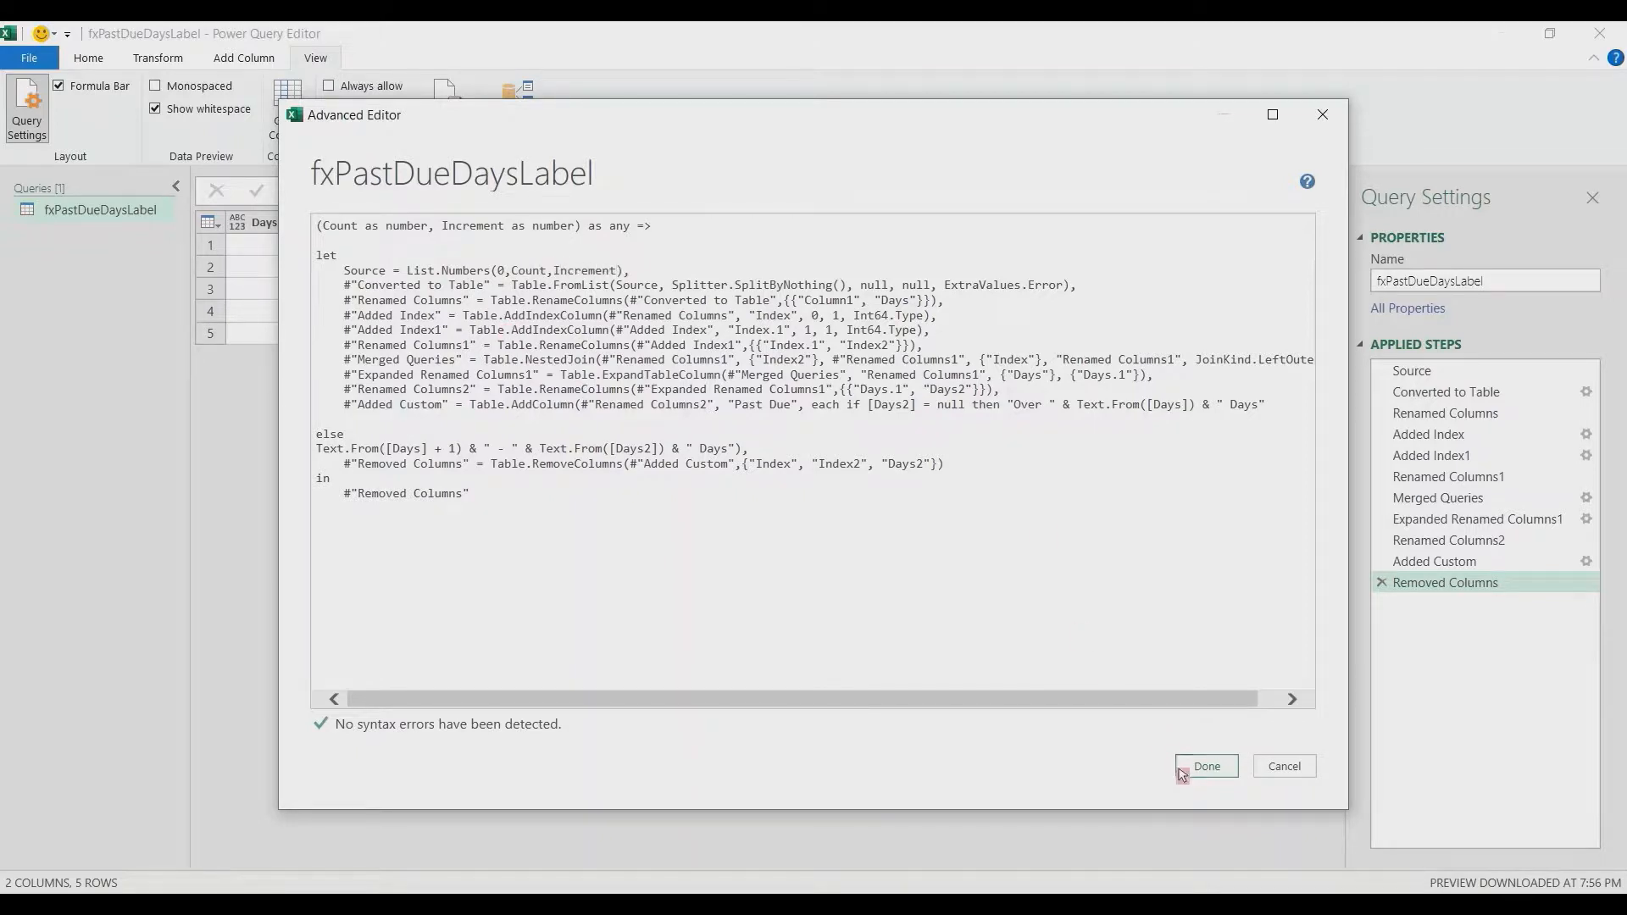
click(1207, 766)
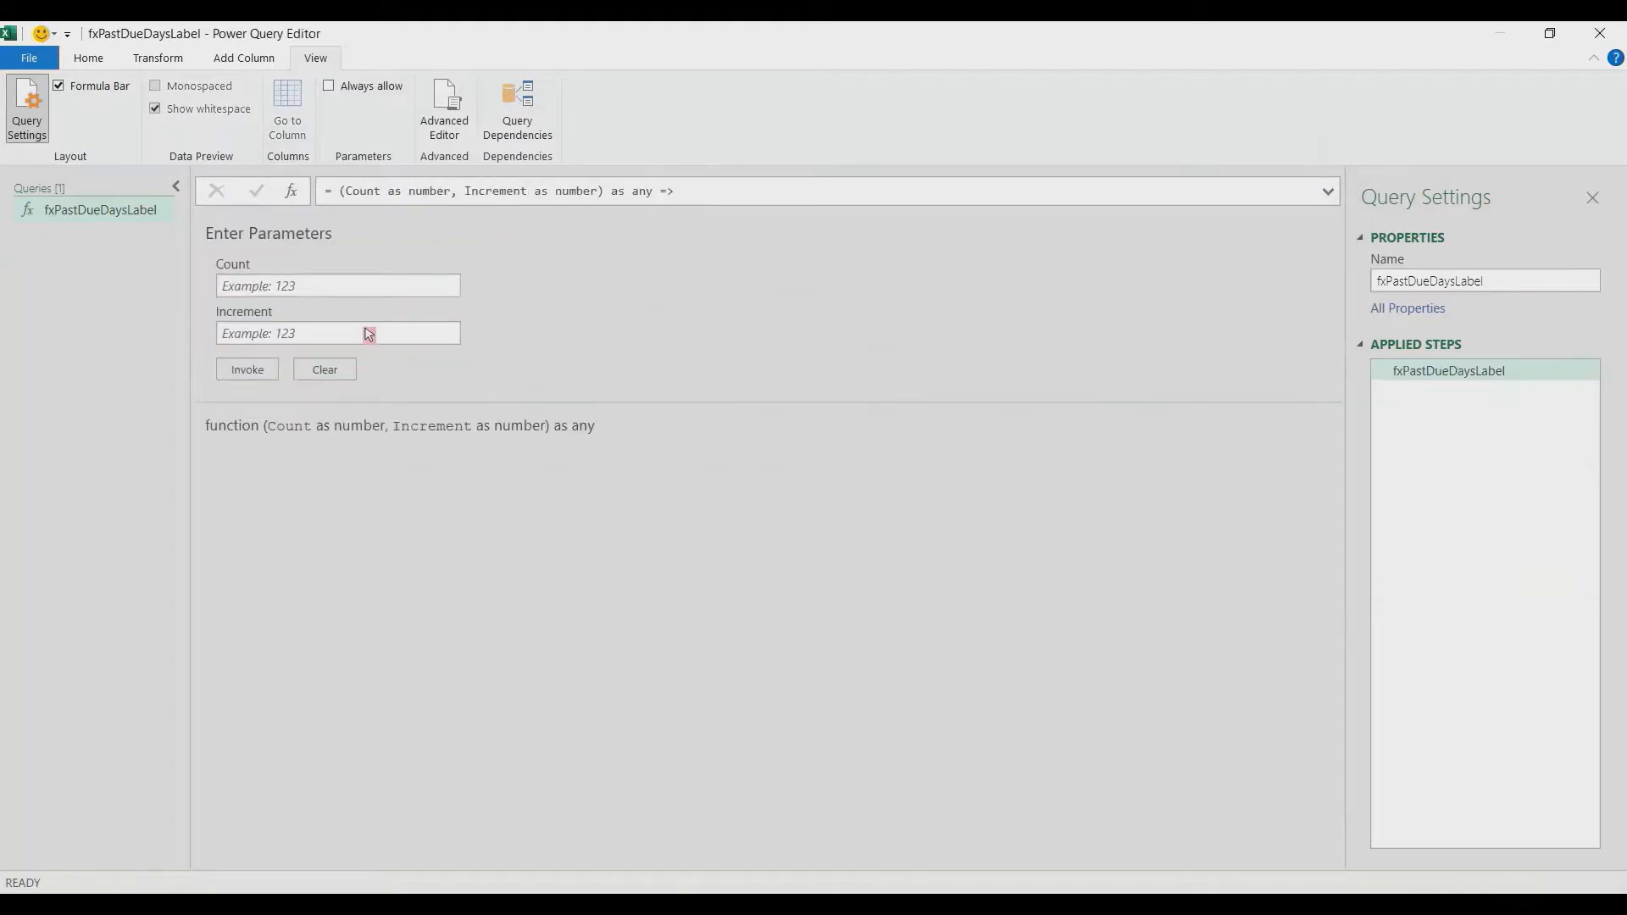
- Invoke the fxPastDueDaysLabel function with a Count of 5 and an Increment of 30
click(274, 291)
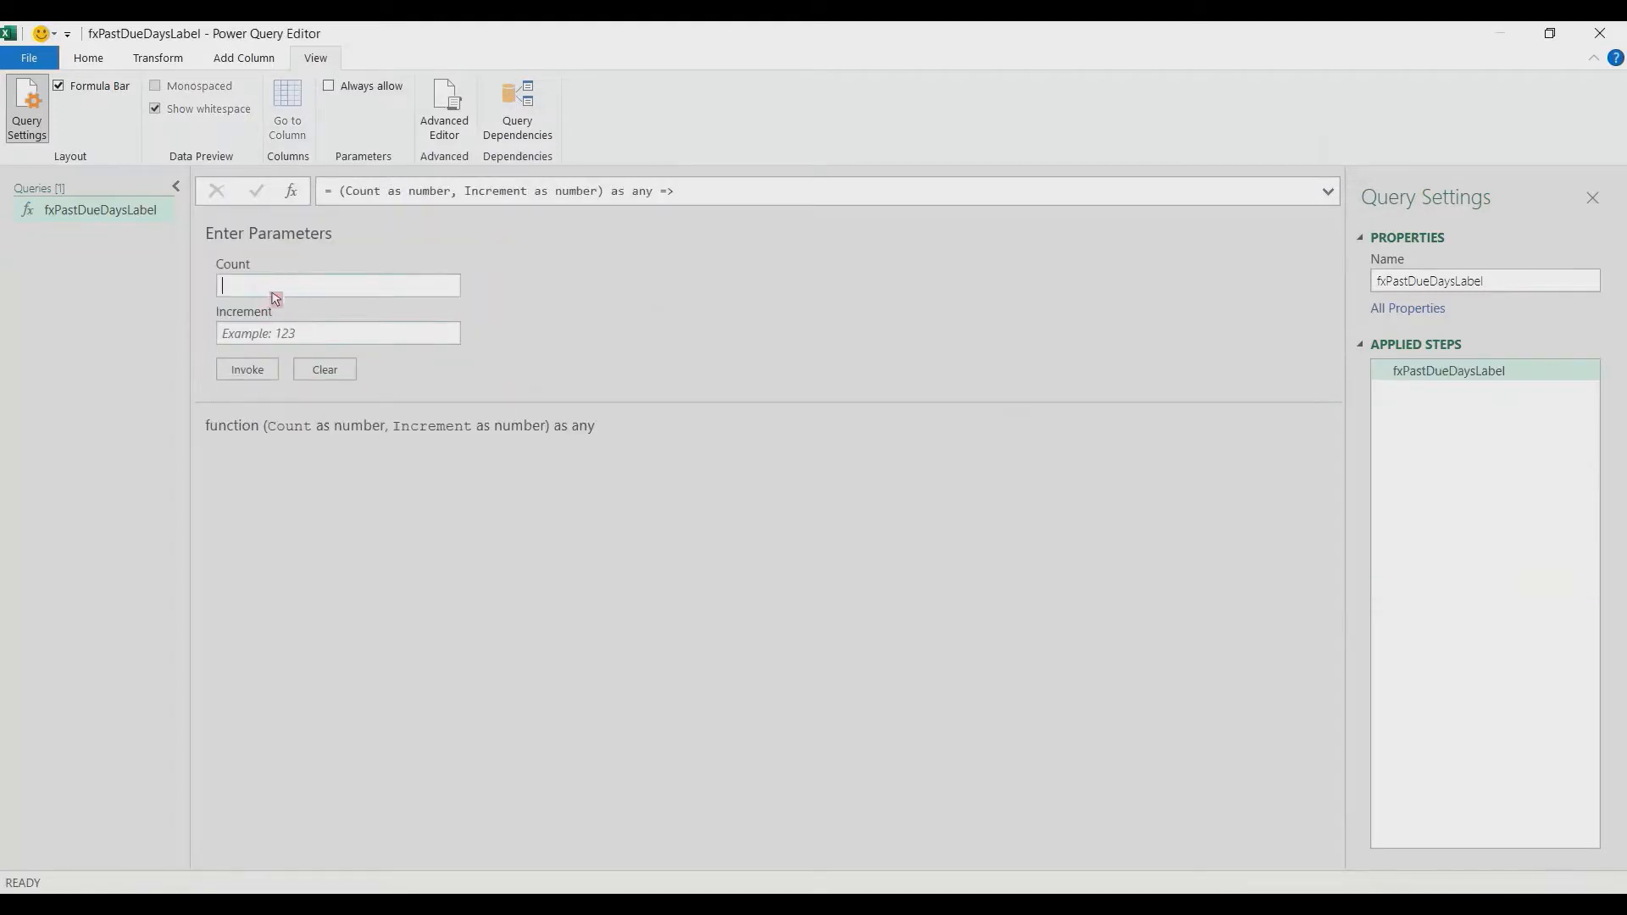
text(5)
click(285, 334)
text(30)
click(268, 375)
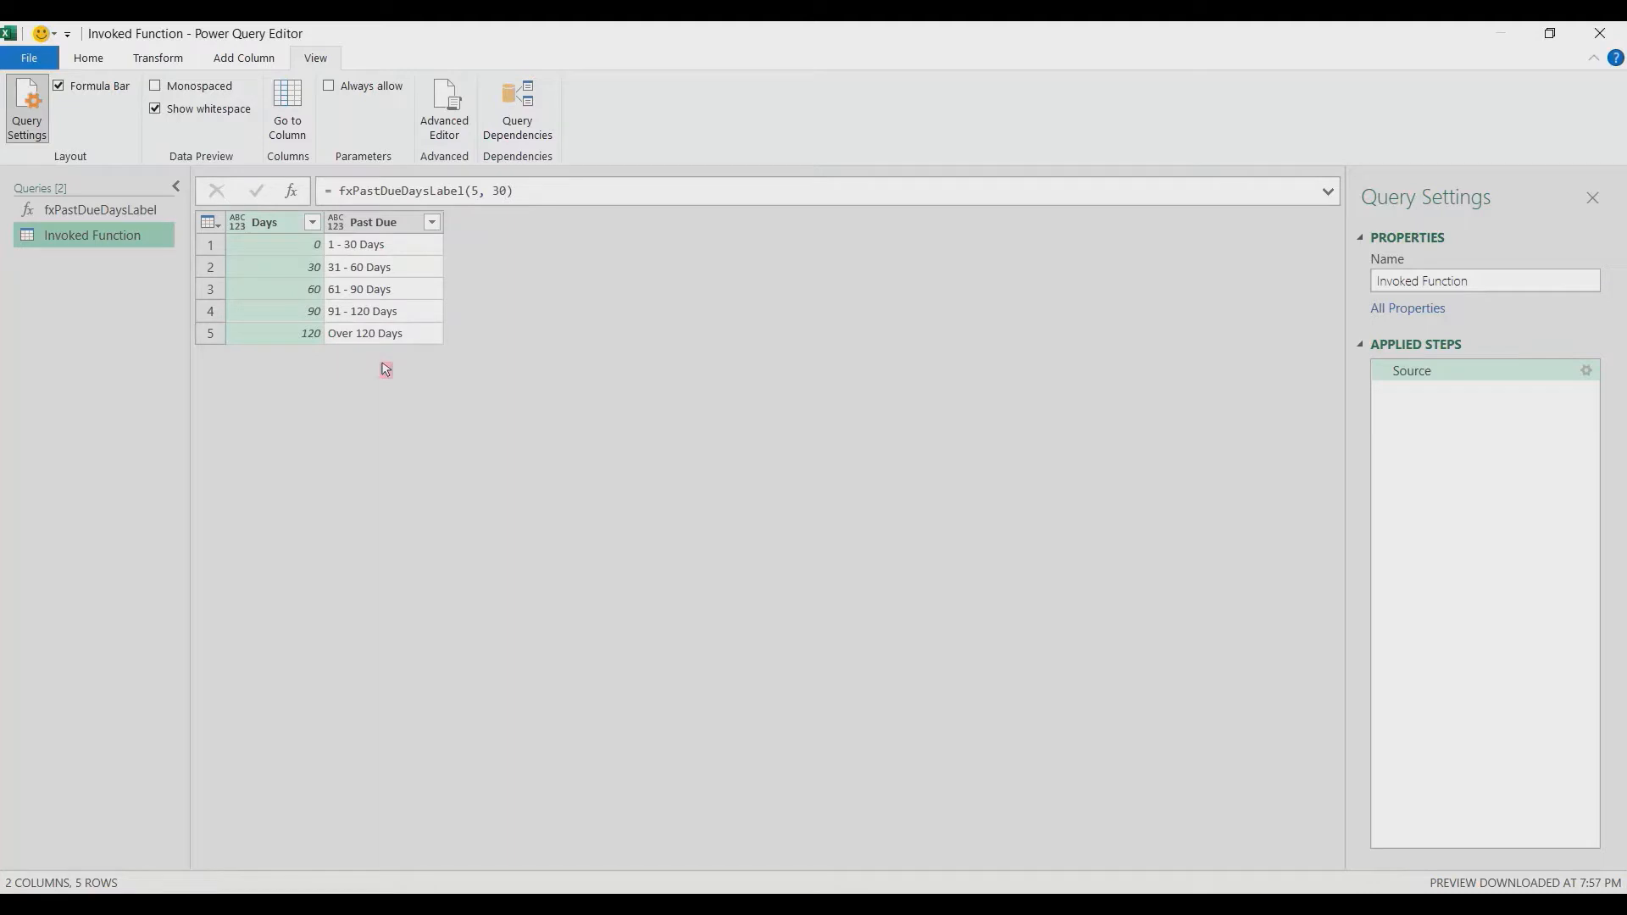
- Edit the invoked function's Source step to use a Count of 6 and an Increment of 60
click(1422, 378)
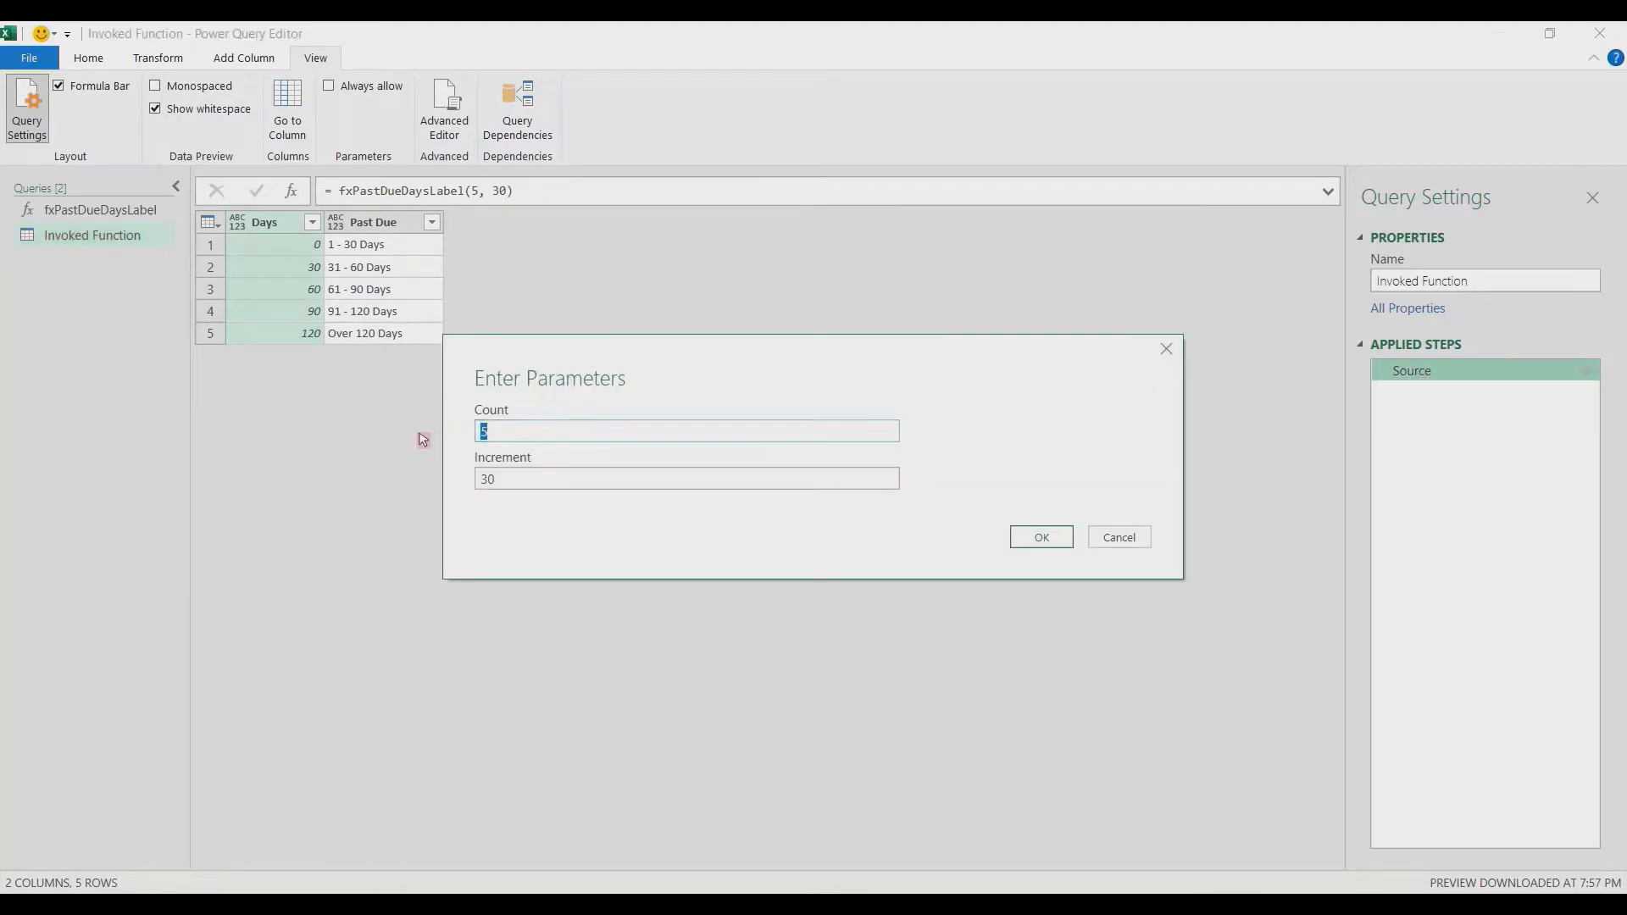
text(6)
key(Tab)
key(BackSpace)
text(60)
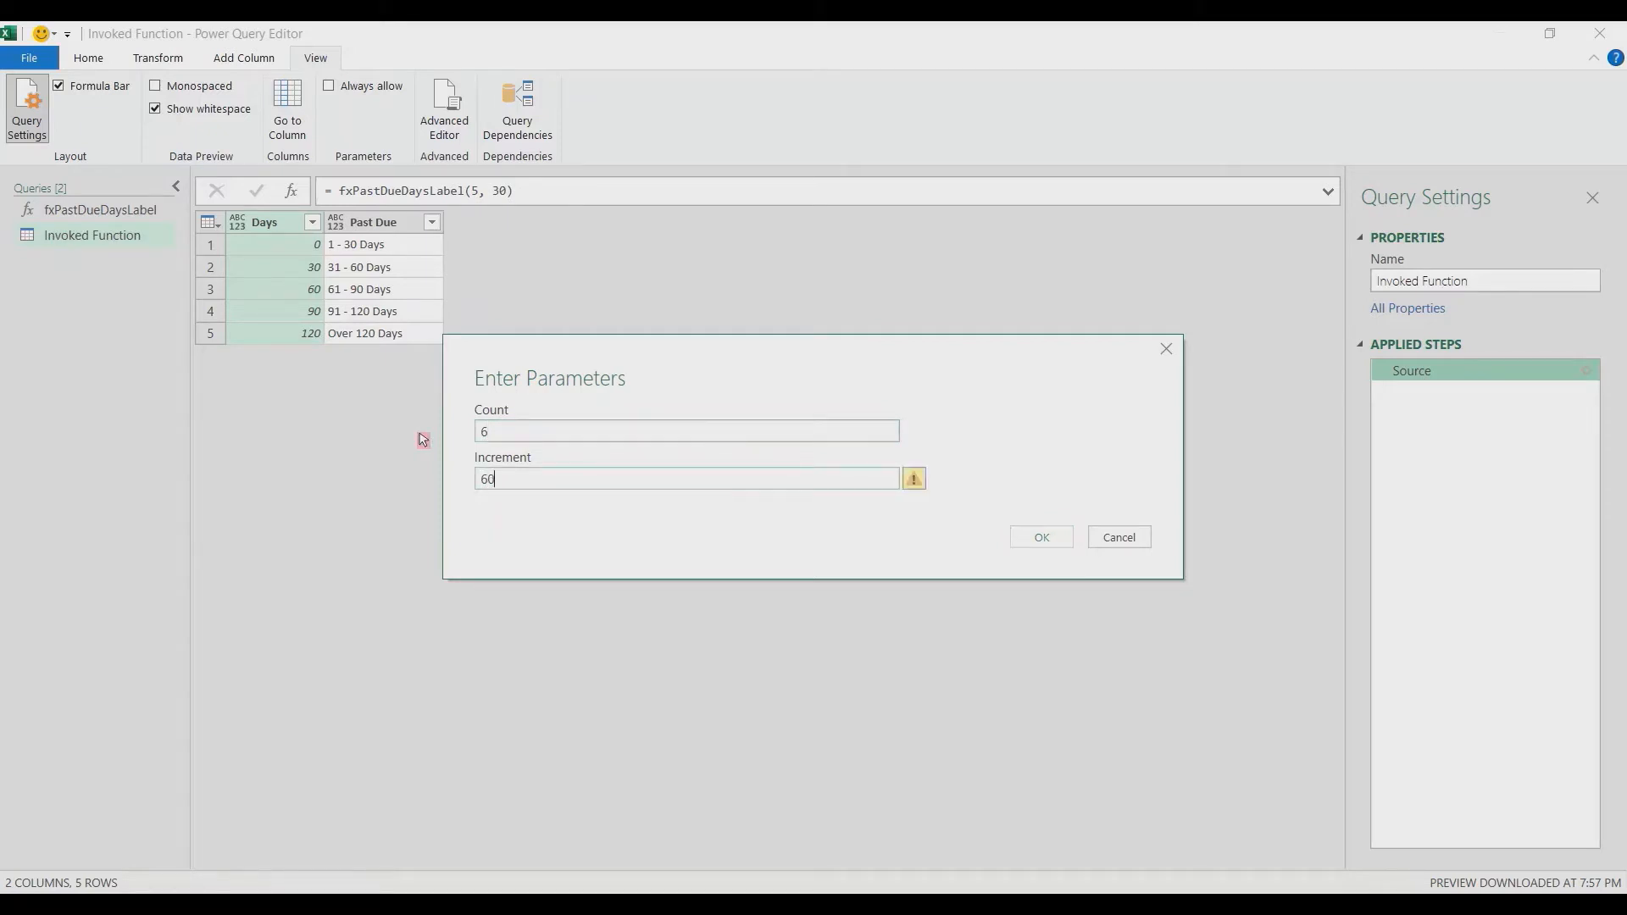
click(1042, 537)
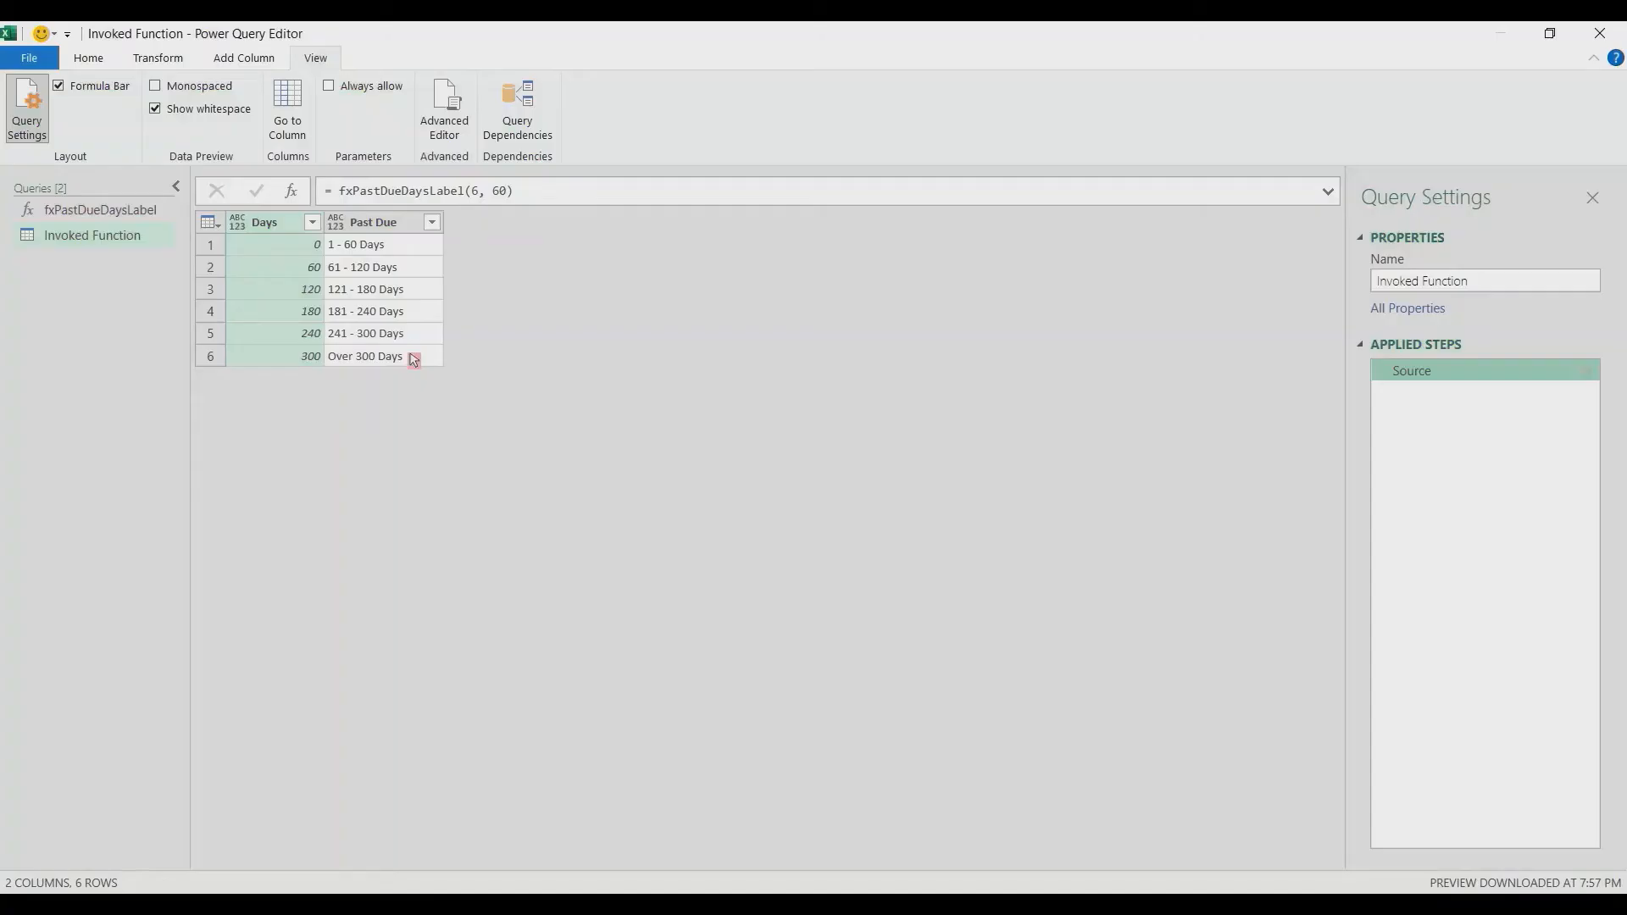
- Close the Power Query Editor and load the queries to the workbook
click(88, 60)
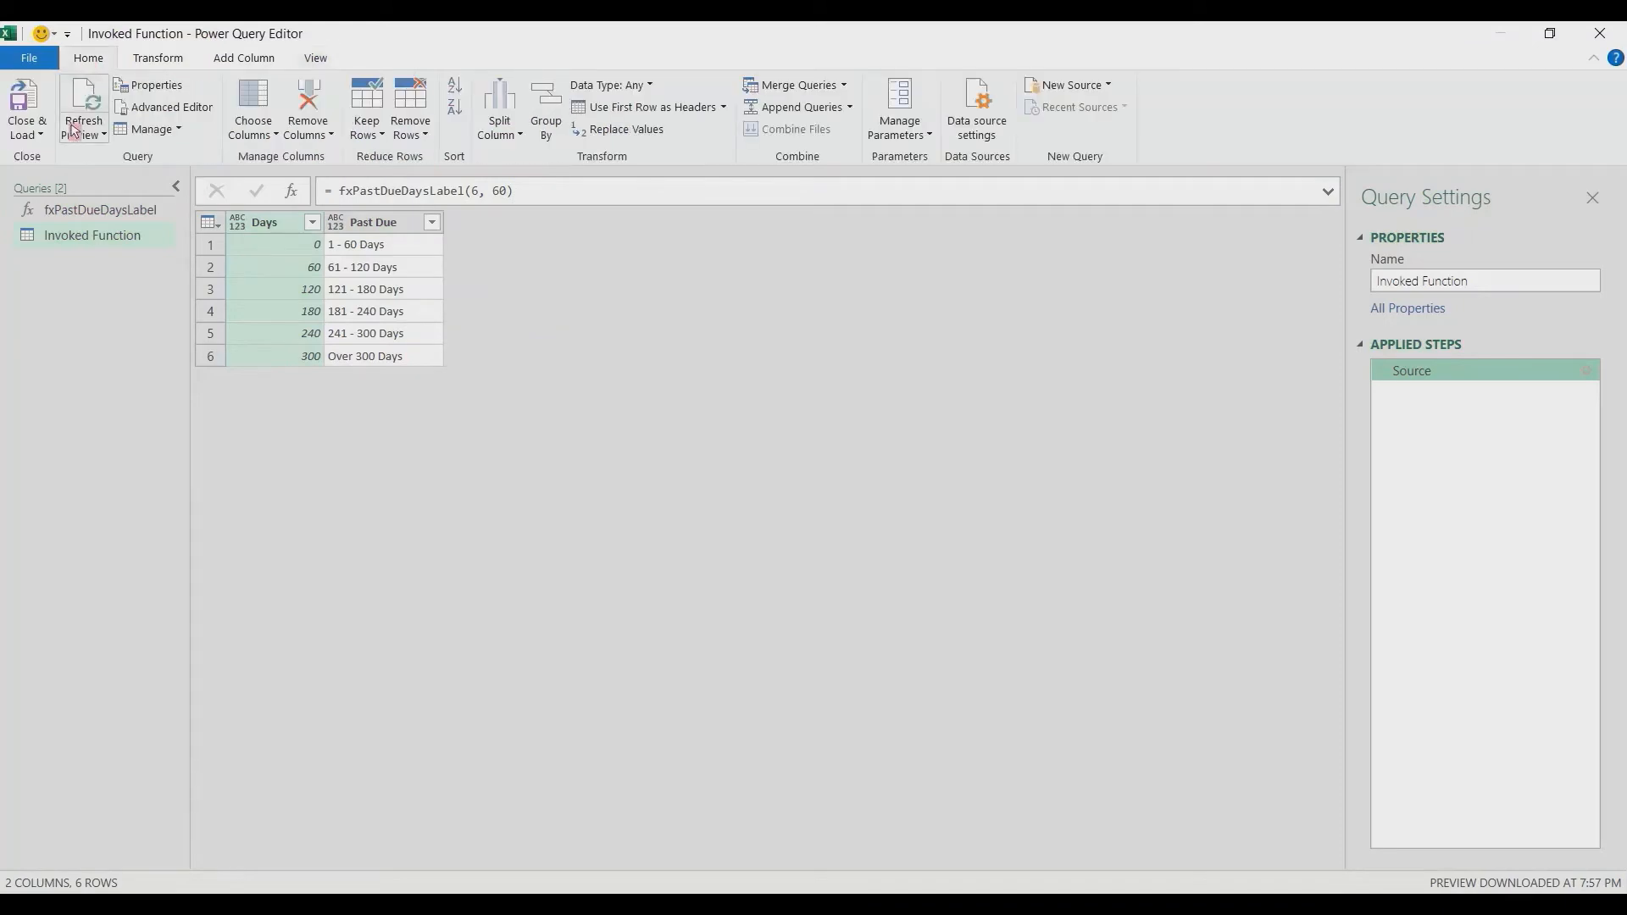